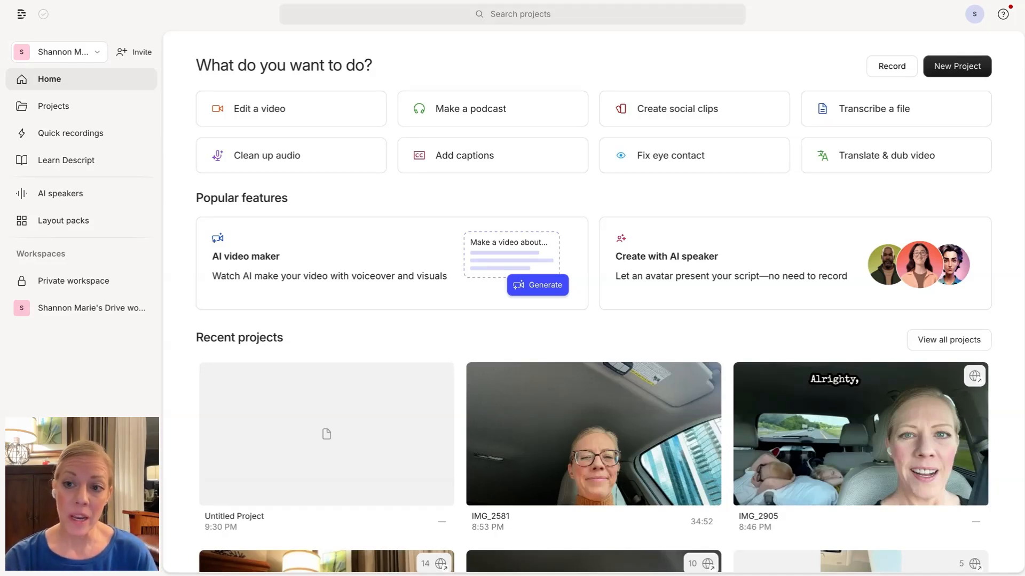
- Create a new video project
{"action": "left_click", "coordinate": [957, 66]}
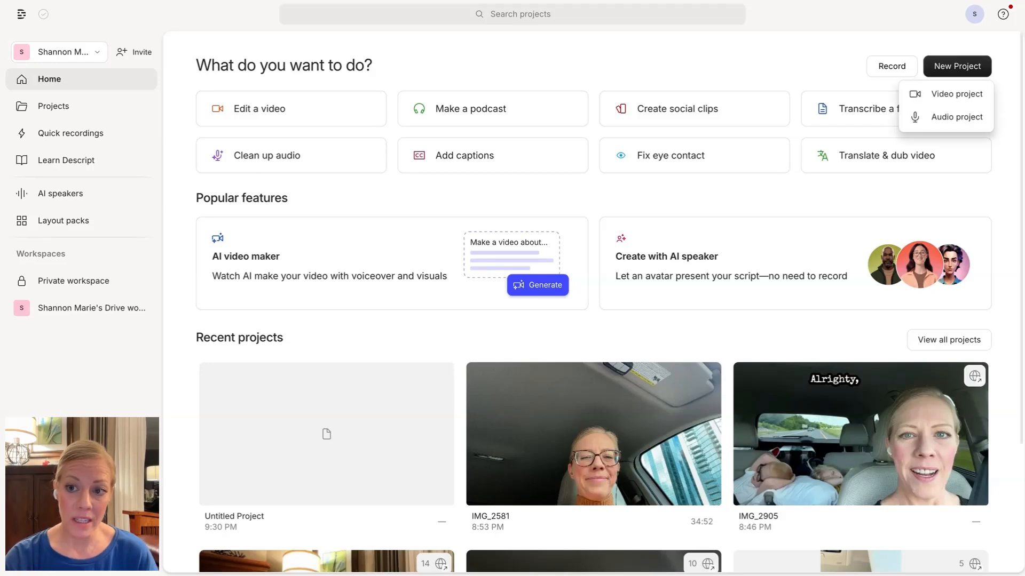
{"action": "left_click", "coordinate": [958, 94]}
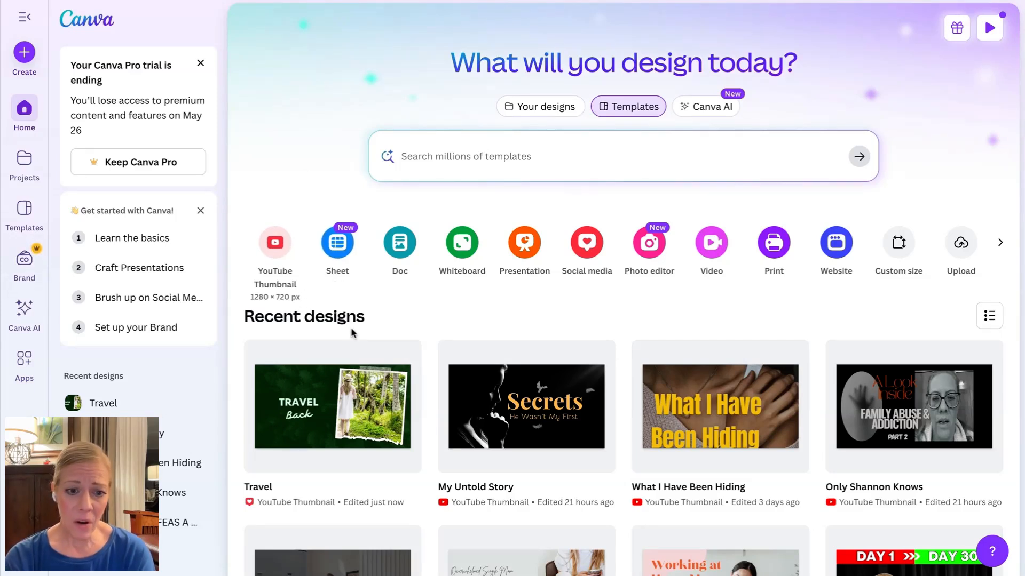
- Switch to Canva, browse the recent designs and start a blank 1280 × 720 px YouTube Thumbnail design
{"action": "mouse_move", "coordinate": [351, 364]}
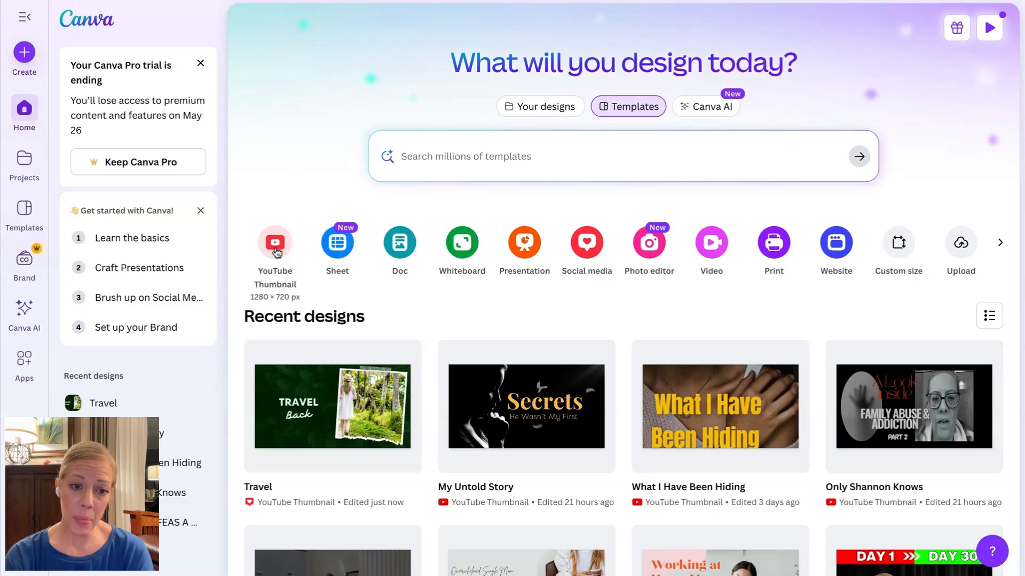
{"action": "scroll", "coordinate": [488, 425], "scroll_direction": "down", "scroll_amount": 12}
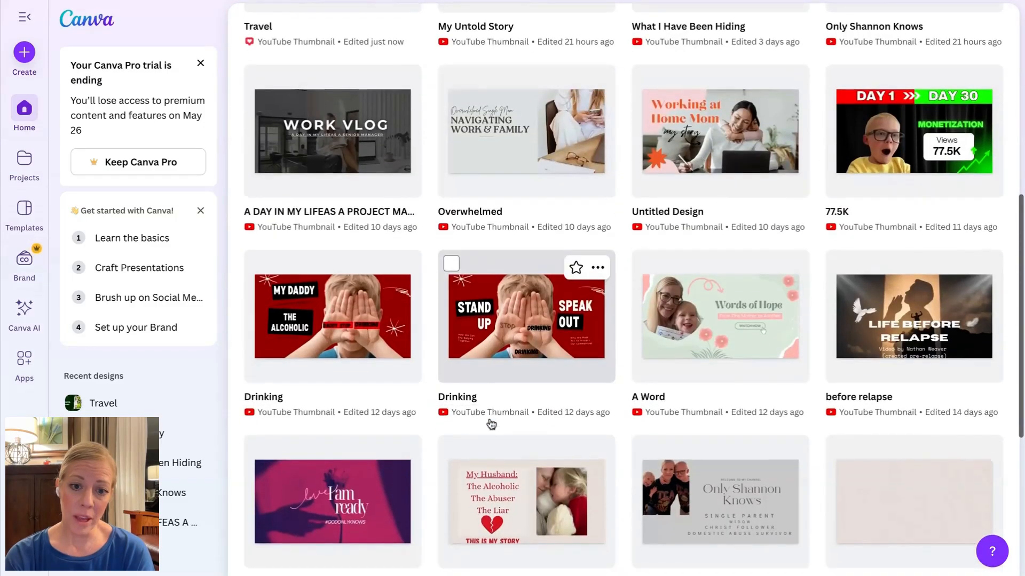
{"action": "scroll", "coordinate": [491, 424], "scroll_direction": "down", "scroll_amount": 3}
{"action": "scroll", "coordinate": [491, 423], "scroll_direction": "up", "scroll_amount": 15}
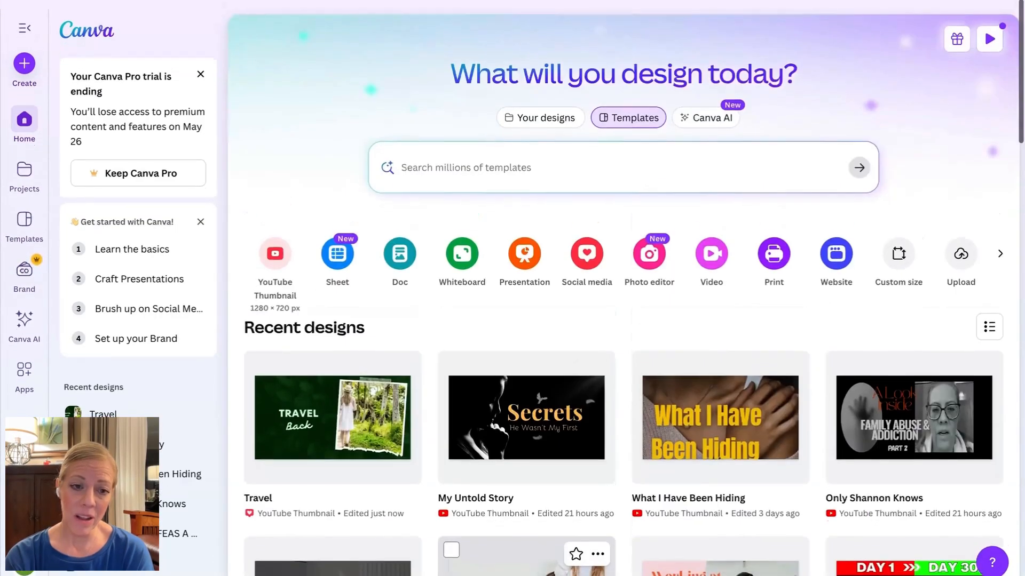
{"action": "left_click", "coordinate": [275, 254]}
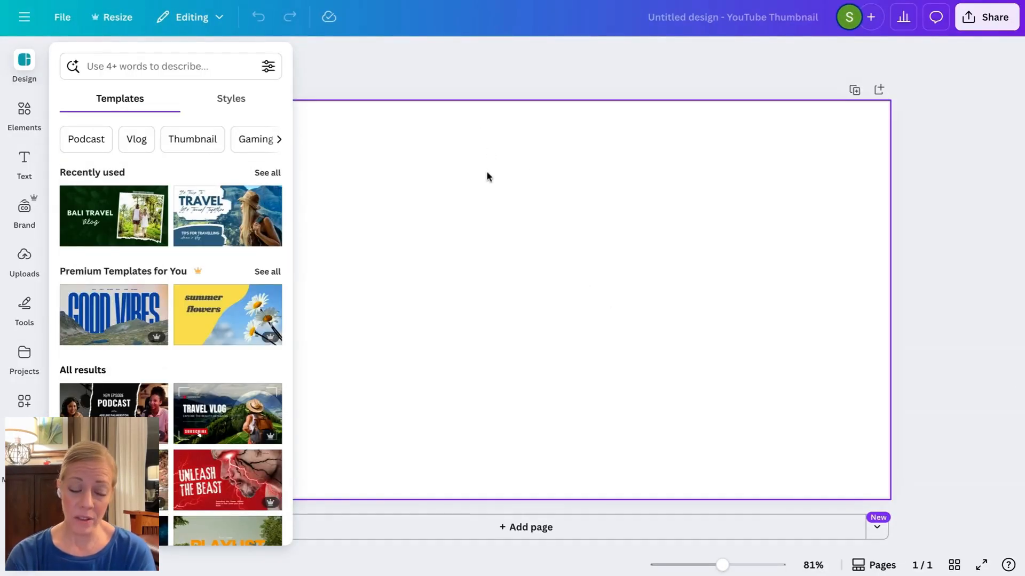
- Search the thumbnail templates for "monitized"
{"action": "left_click", "coordinate": [149, 67]}
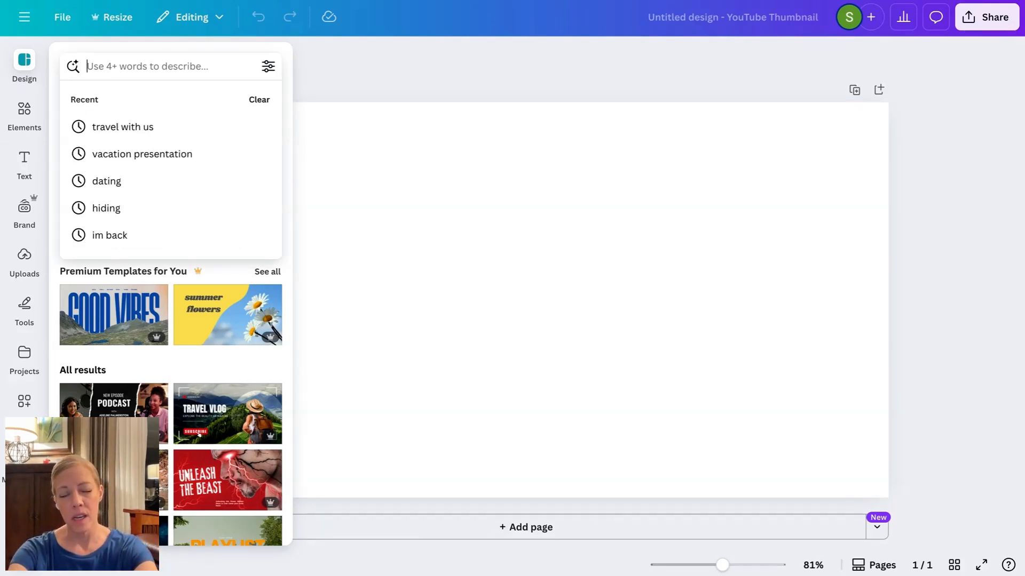
{"action": "type", "text": "monit"}
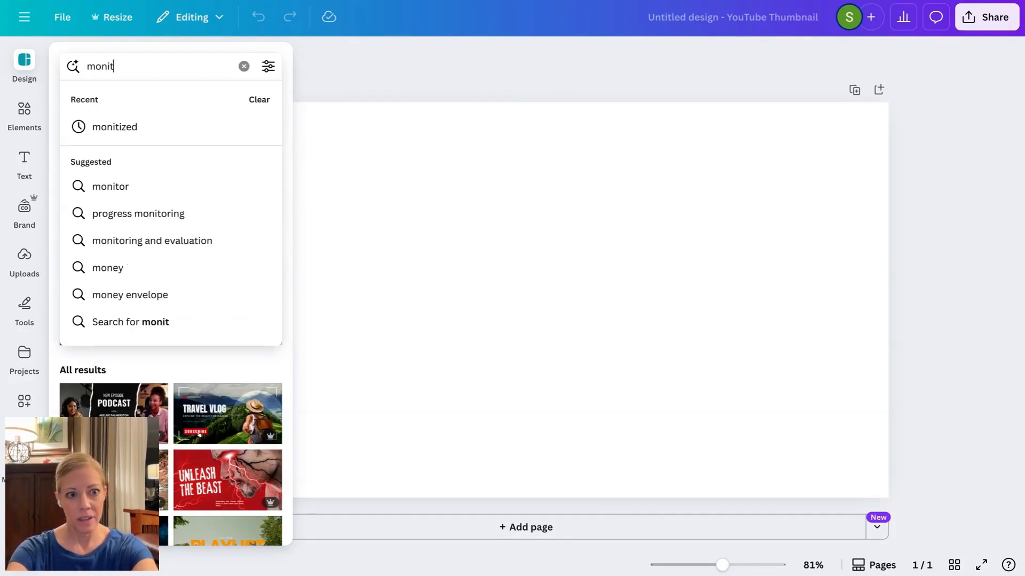
{"action": "left_click", "coordinate": [115, 127]}
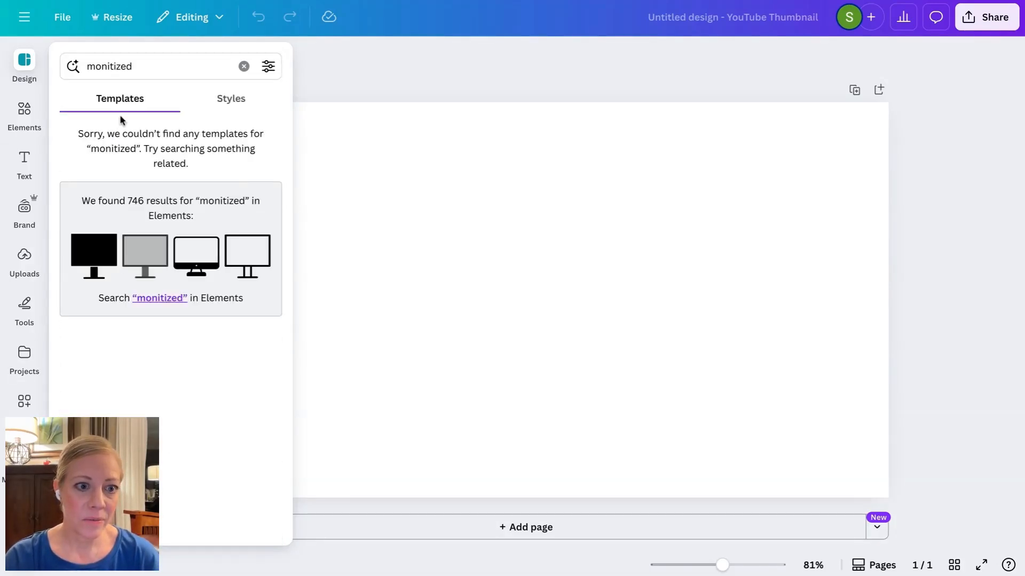
- Extend the "monitized" search to elements and examine the offered graphics and photos for thumbnail material
{"action": "left_click", "coordinate": [160, 299]}
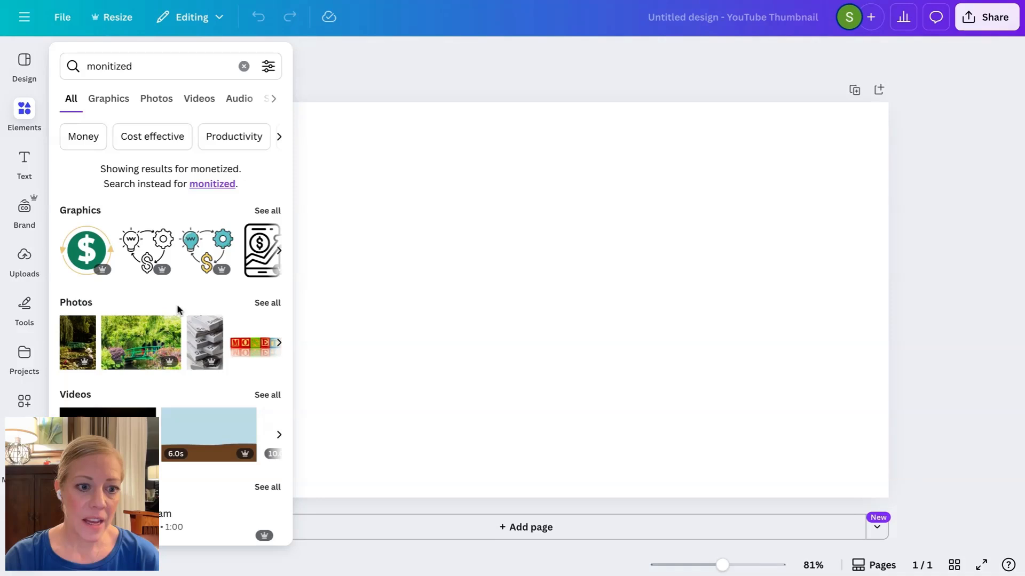
{"action": "scroll", "coordinate": [182, 320], "scroll_direction": "down", "scroll_amount": 1}
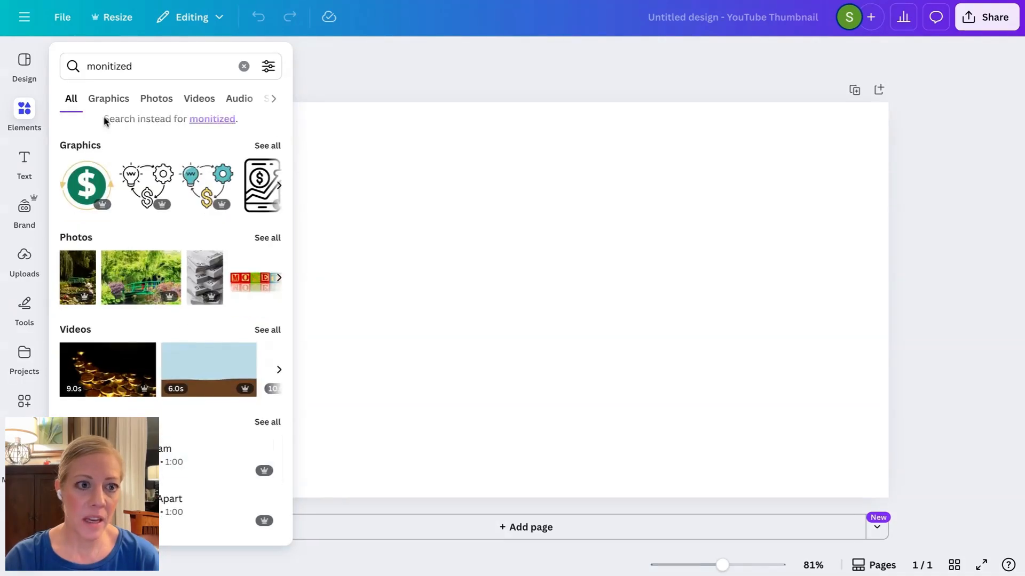
{"action": "left_click", "coordinate": [110, 100]}
{"action": "left_click", "coordinate": [155, 98]}
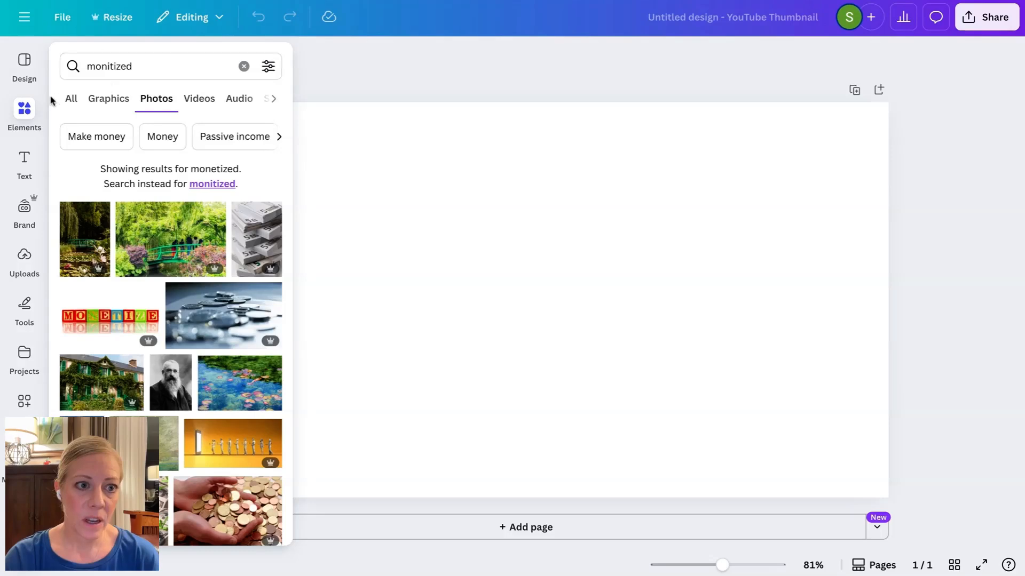
{"action": "left_click", "coordinate": [24, 63]}
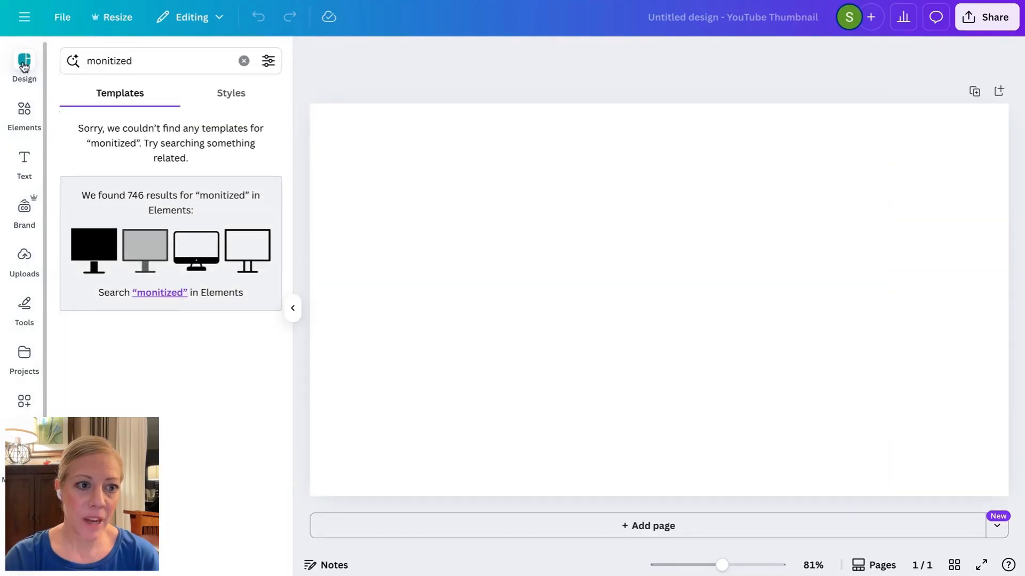
{"action": "left_click", "coordinate": [32, 174]}
{"action": "left_click", "coordinate": [25, 210]}
{"action": "left_click", "coordinate": [25, 123]}
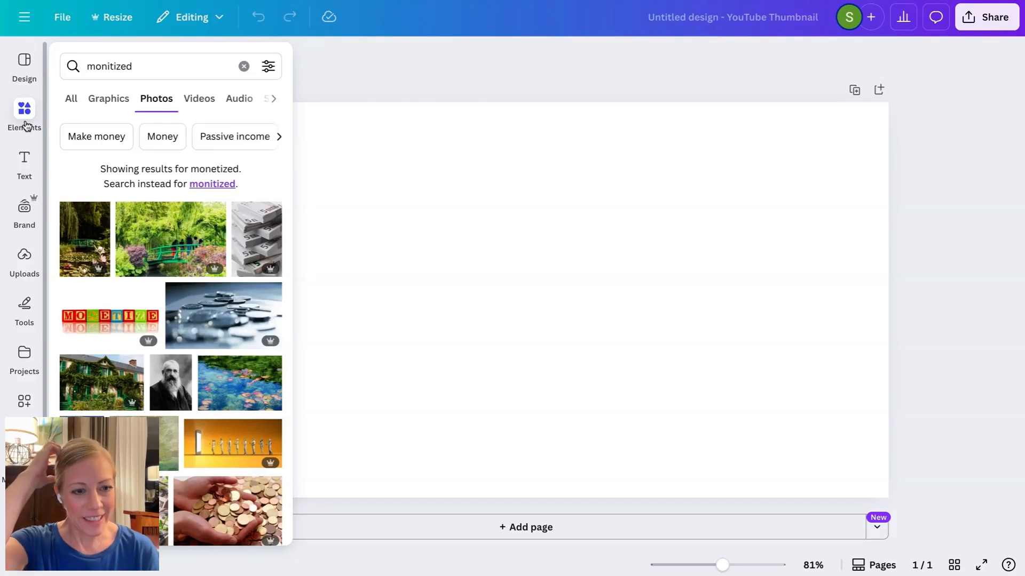
- Return to the home page and start another blank YouTube Thumbnail design
{"action": "left_click", "coordinate": [24, 17]}
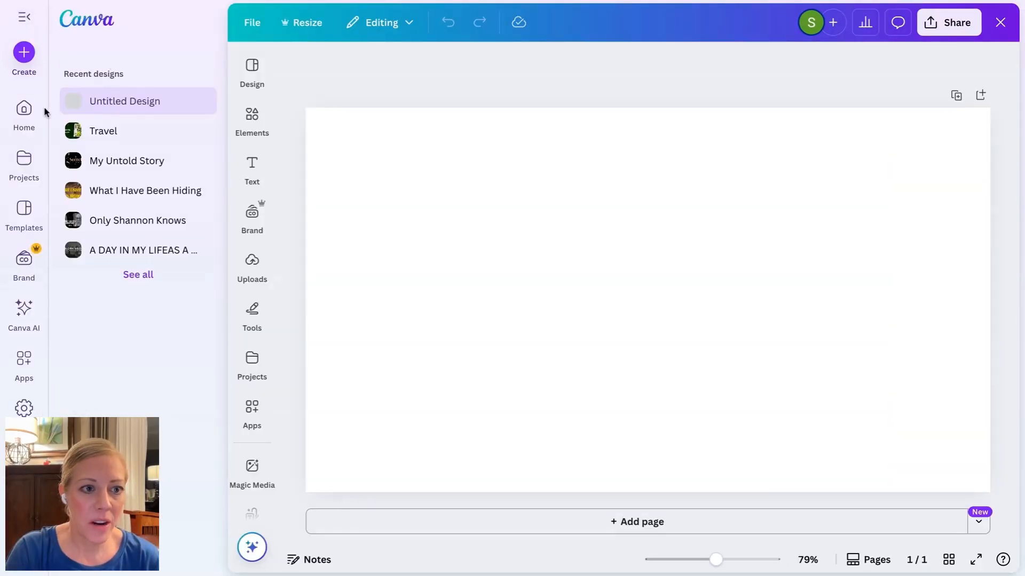
{"action": "left_click", "coordinate": [22, 110]}
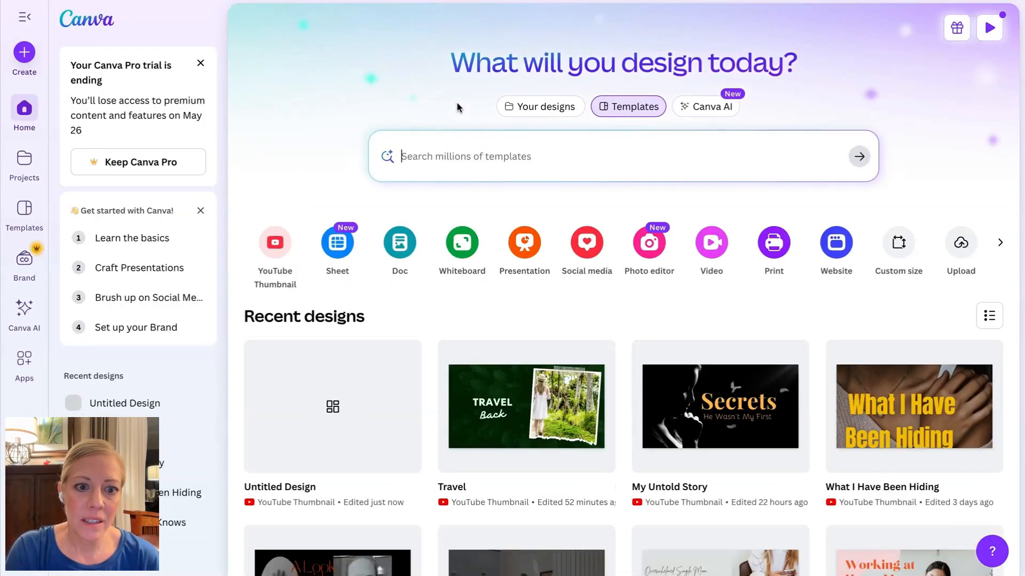
{"action": "left_click", "coordinate": [275, 242]}
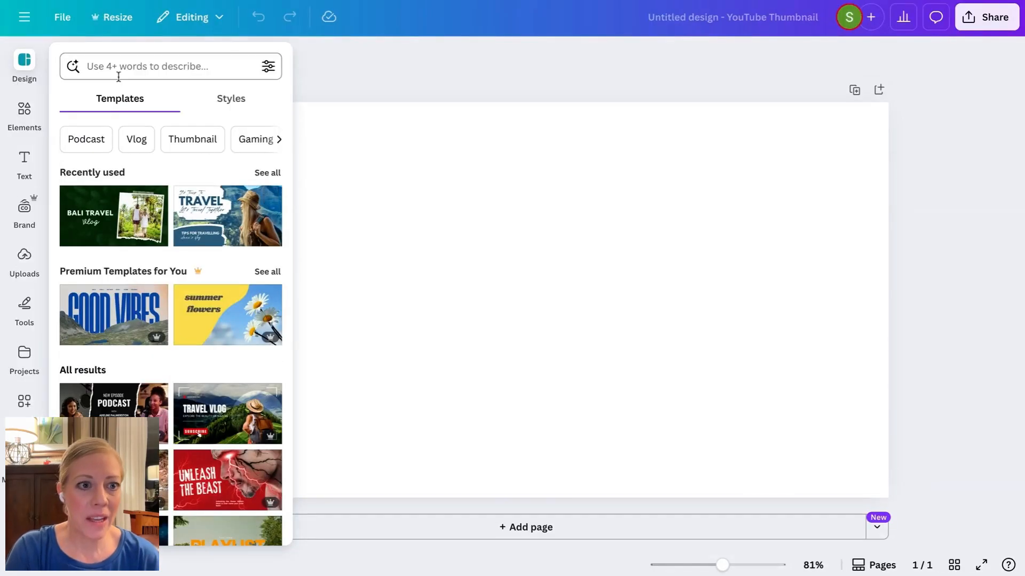
- Search the thumbnail templates for "monitization"
{"action": "left_click", "coordinate": [119, 76]}
{"action": "type", "text": "m"}
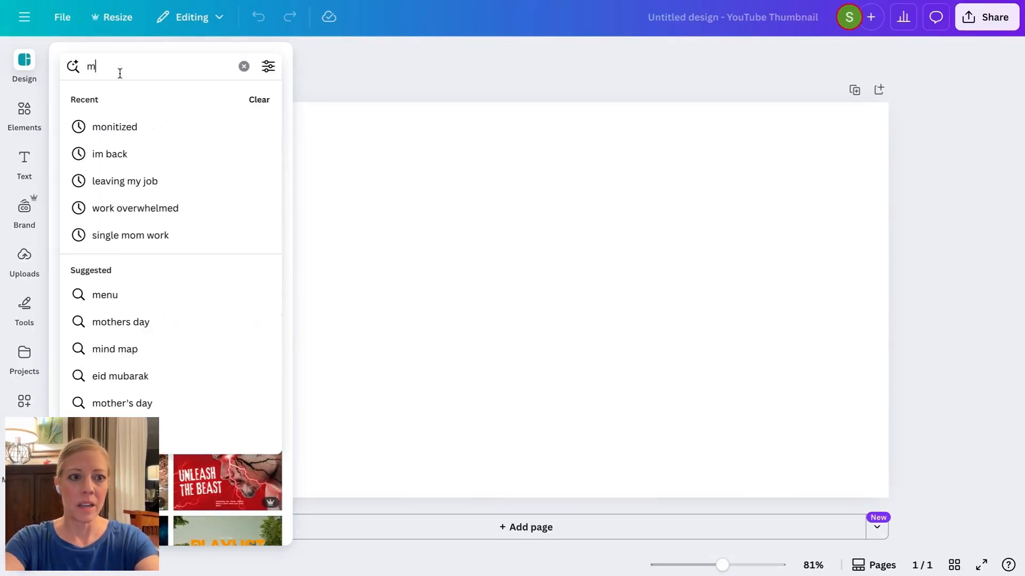
{"action": "type", "text": "onitization"}
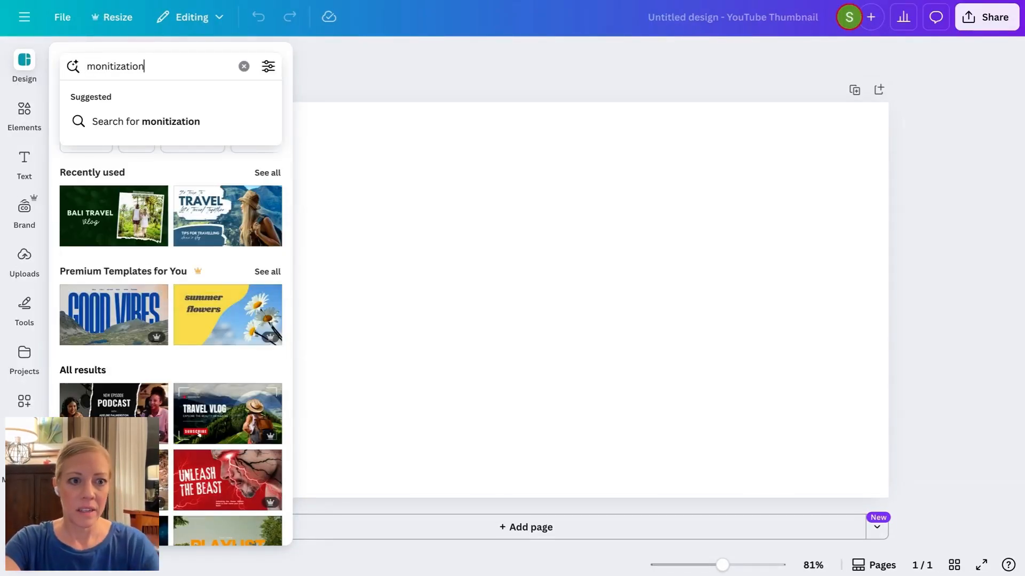
{"action": "key", "text": "Return"}
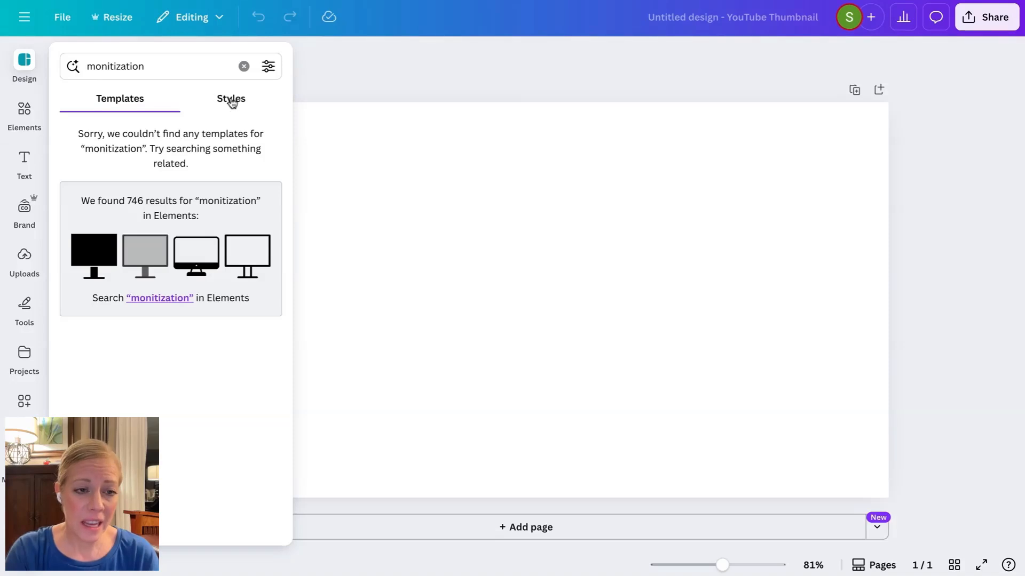
- Search the templates for "money" and apply the "Money Reaction Video Youtube Thumbnail" template to the page
{"action": "left_click", "coordinate": [204, 61]}
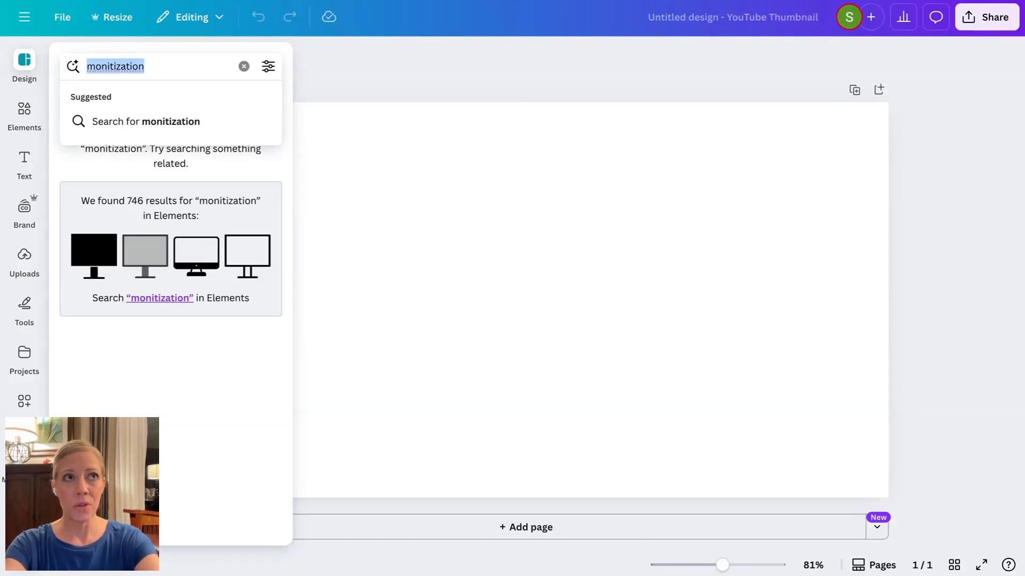
{"action": "type", "text": "money"}
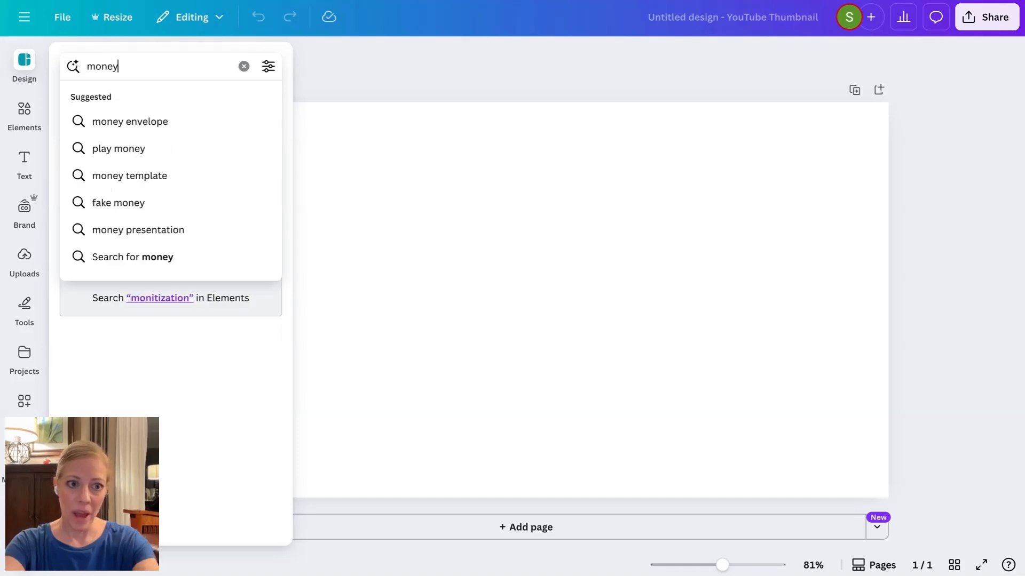
{"action": "key", "text": "Return"}
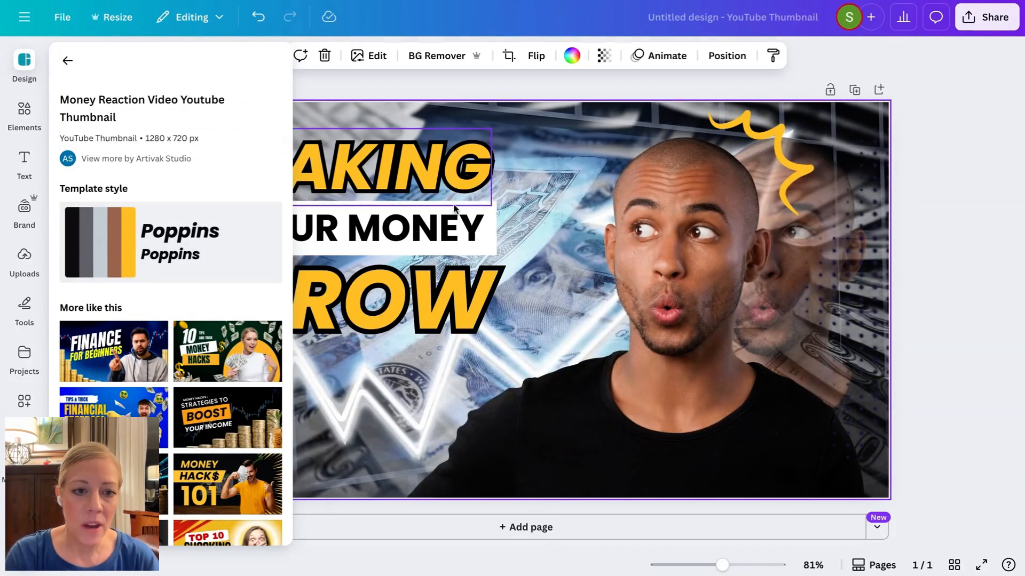
{"action": "left_click", "coordinate": [65, 63]}
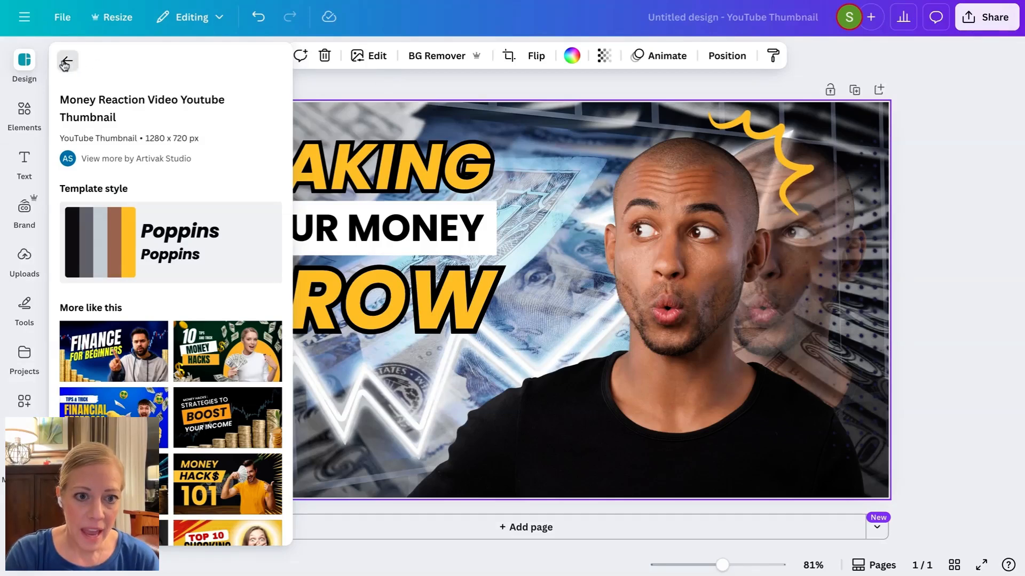
- Delete the cut-out of the man in the black shirt and his faded duplicate from the thumbnail
{"action": "left_click", "coordinate": [413, 136]}
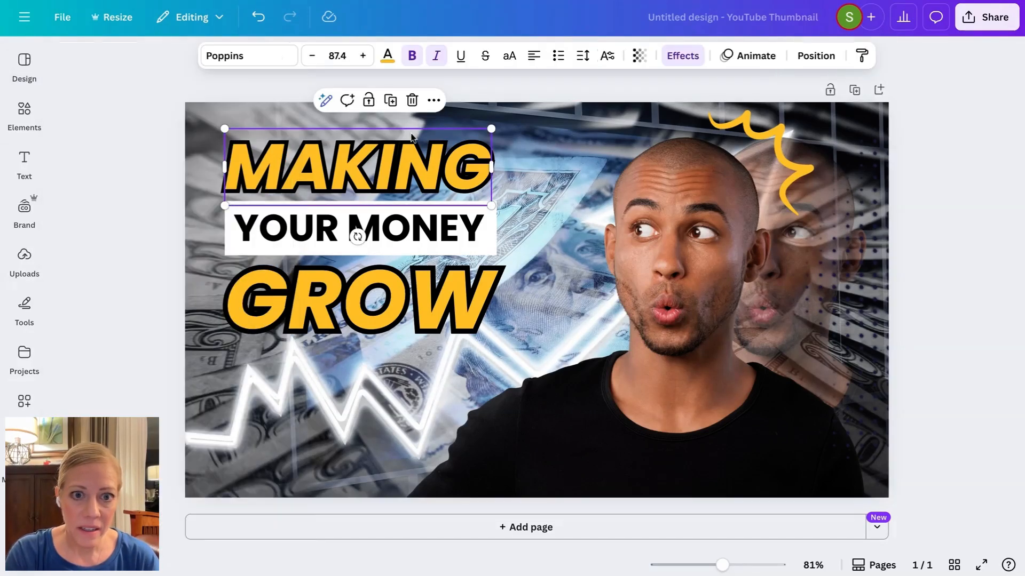
{"action": "left_click", "coordinate": [442, 201]}
{"action": "left_click", "coordinate": [443, 236]}
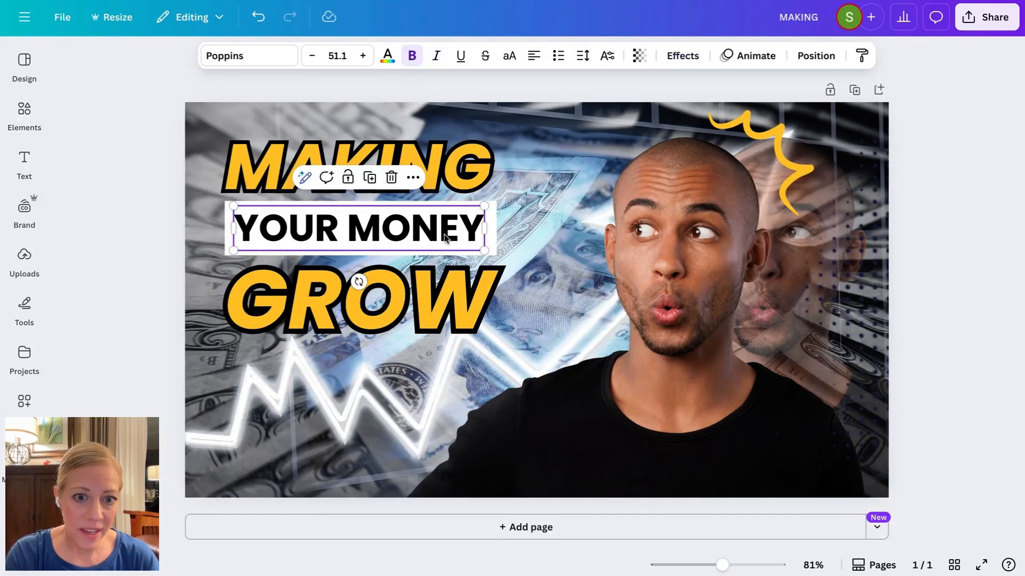
{"action": "left_click", "coordinate": [374, 301]}
{"action": "left_click", "coordinate": [705, 238]}
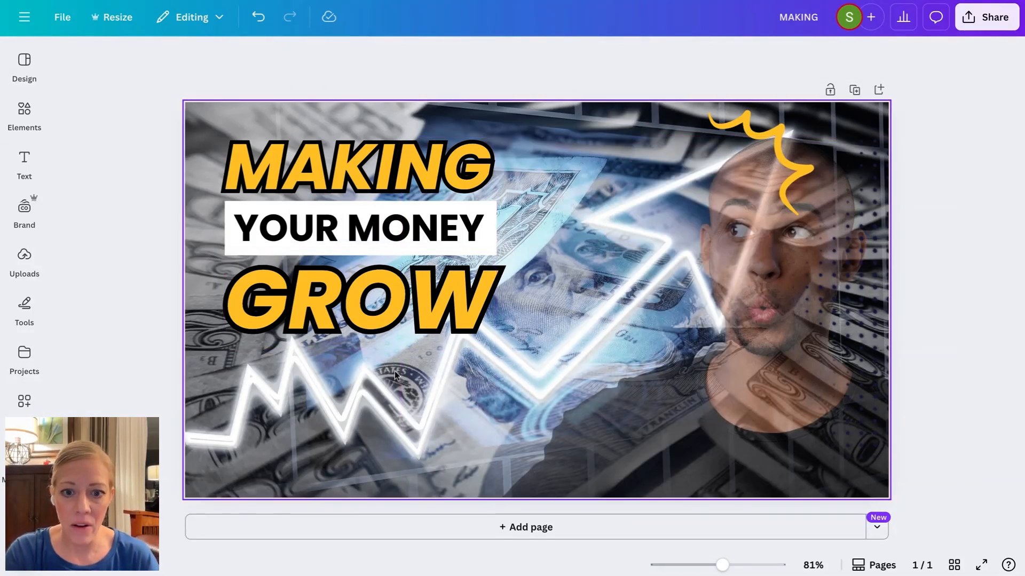
{"action": "left_click", "coordinate": [812, 209]}
{"action": "left_click", "coordinate": [736, 247]}
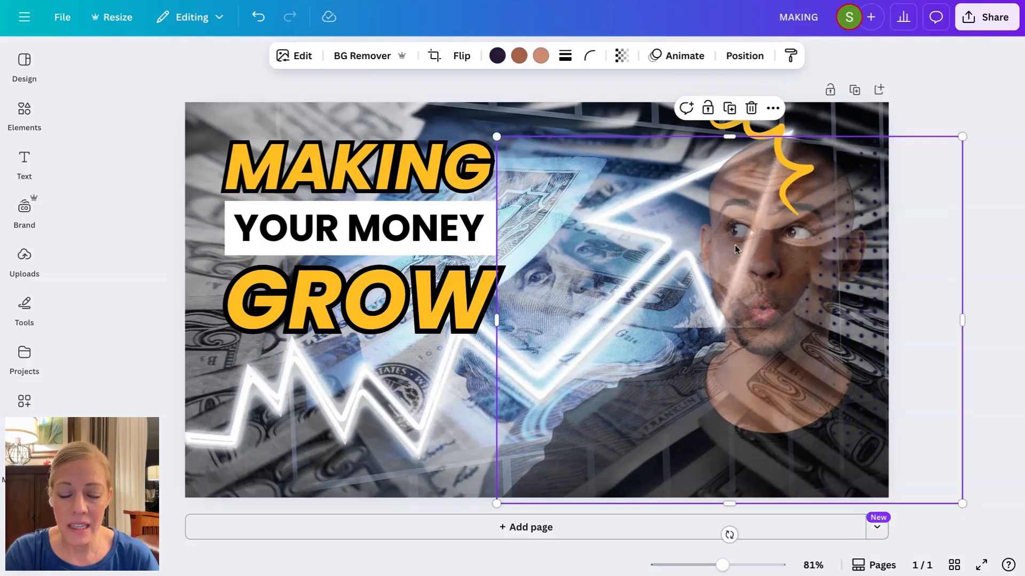
{"action": "key", "text": "Delete"}
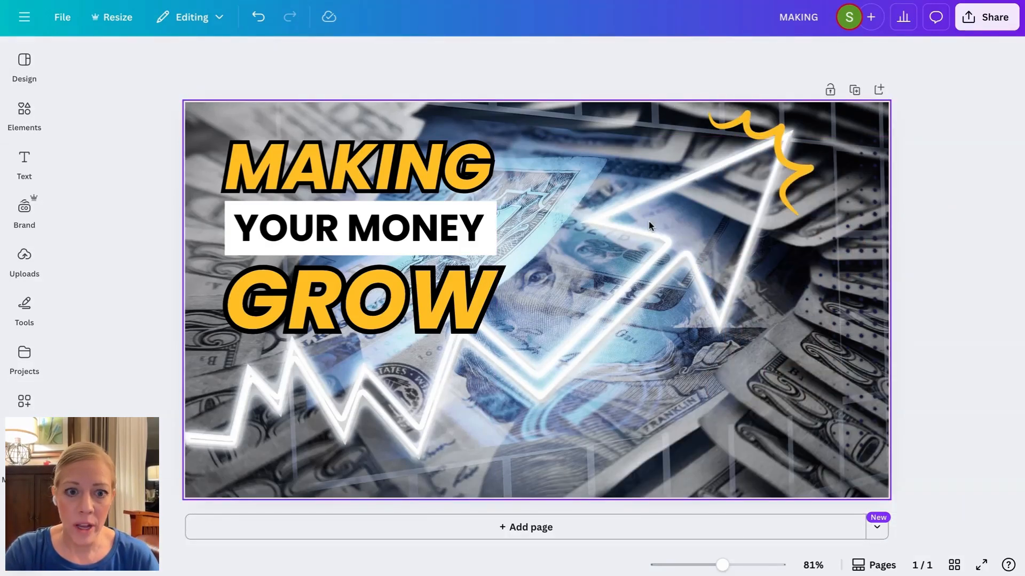
- Place the uploaded photo of the boy in a yellow shirt to the right of the headline and remove its background
{"action": "left_click", "coordinate": [355, 229]}
{"action": "left_click", "coordinate": [880, 122]}
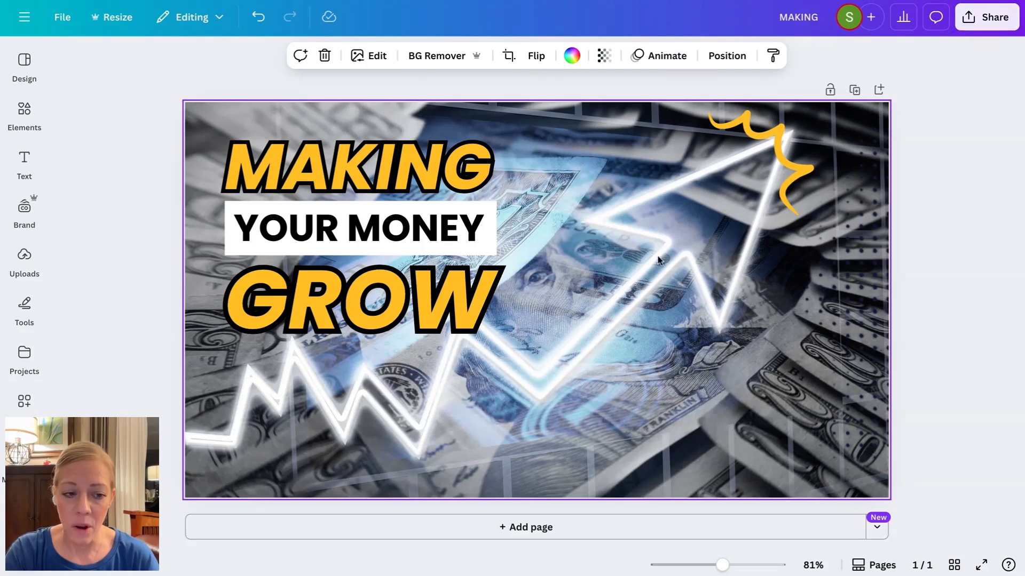
{"action": "left_click", "coordinate": [24, 255]}
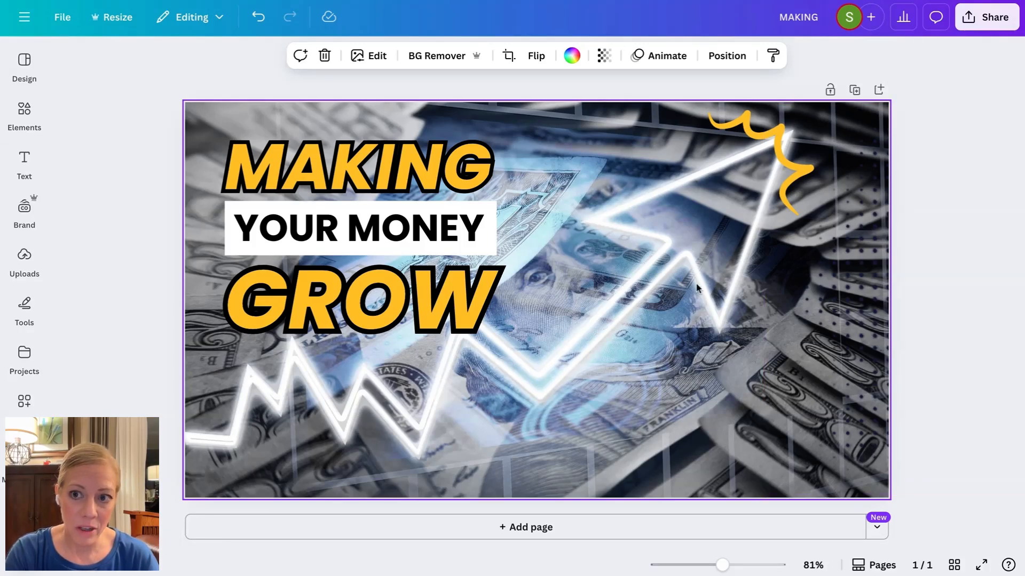
{"action": "left_click", "coordinate": [25, 260]}
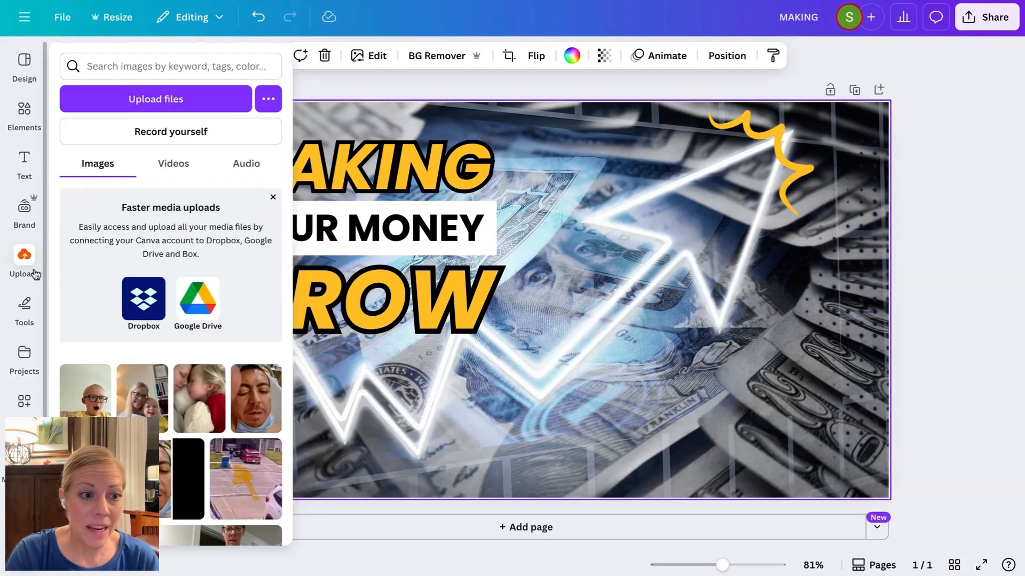
{"action": "left_click", "coordinate": [98, 407]}
{"action": "mouse_move", "coordinate": [633, 181]}
{"action": "left_mouse_down"}
{"action": "mouse_move", "coordinate": [749, 222]}
{"action": "mouse_move", "coordinate": [738, 191]}
{"action": "left_mouse_up"}
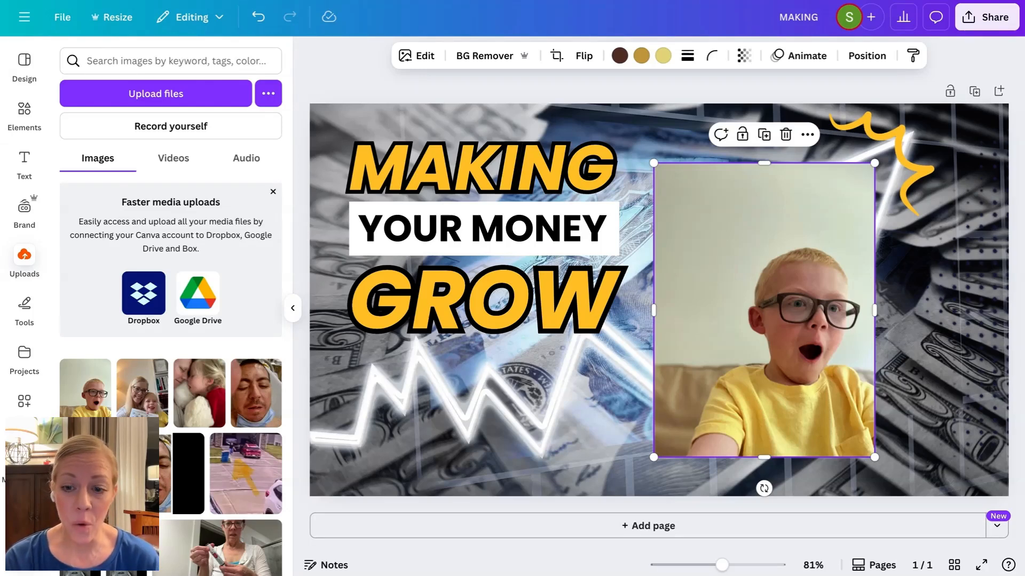
{"action": "left_click", "coordinate": [486, 61]}
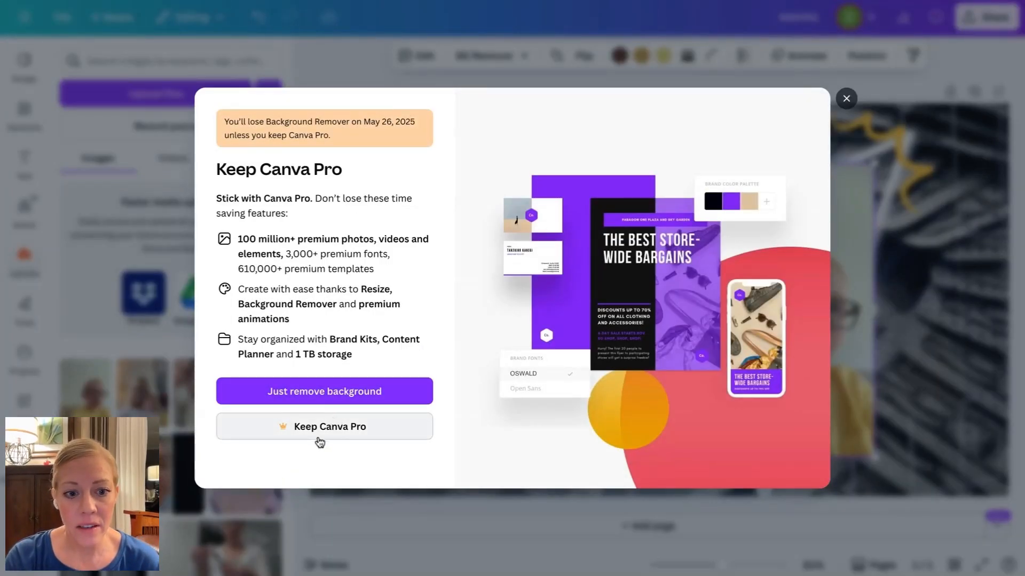
{"action": "left_click", "coordinate": [323, 399]}
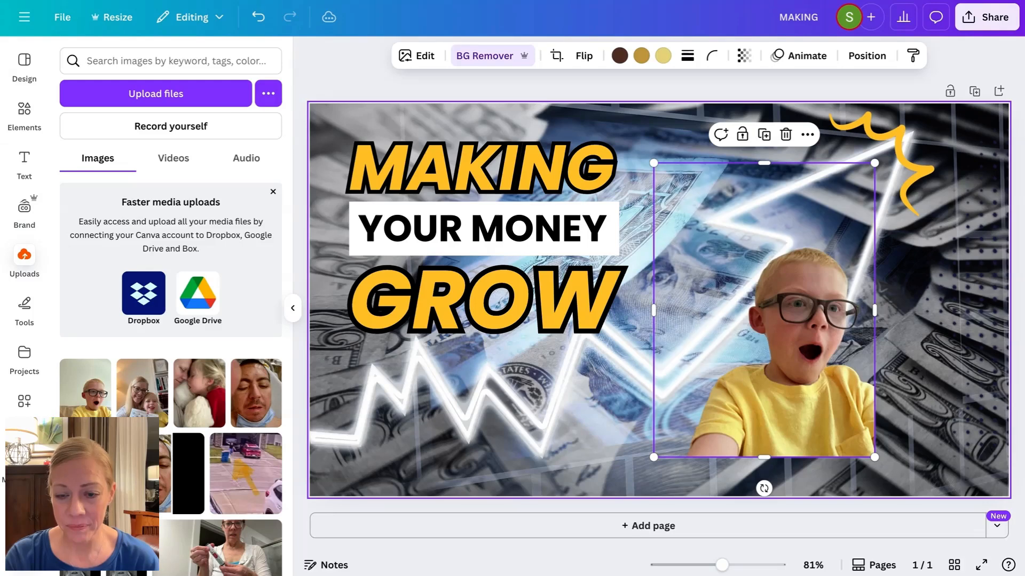
- Move the boy's cut-out photo toward the thumbnail's lower-right area and enlarge it
{"action": "left_click", "coordinate": [887, 336]}
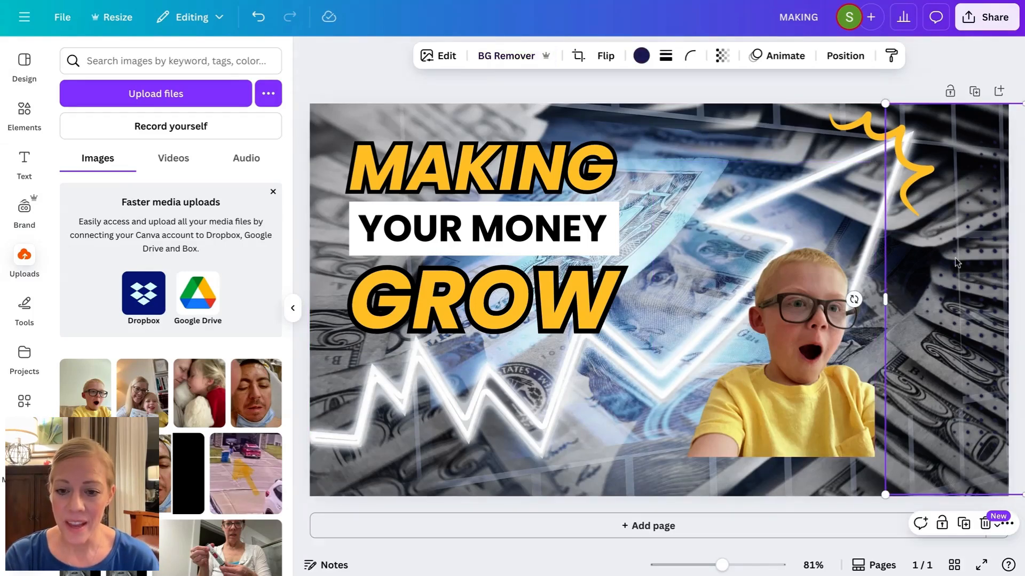
{"action": "left_click_drag", "start_coordinate": [783, 298], "coordinate": [803, 323]}
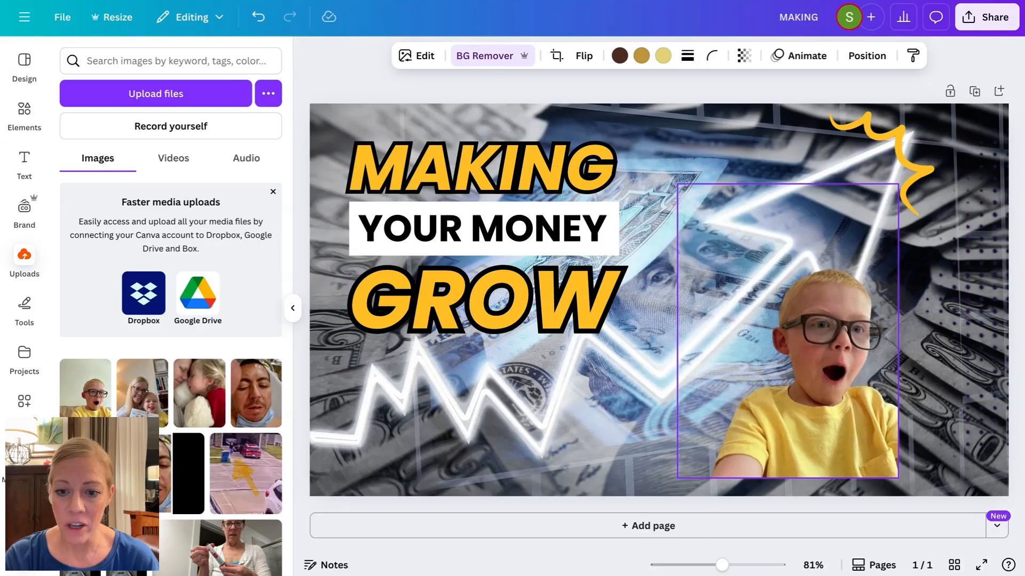
{"action": "key", "text": "Left"}
{"action": "key", "text": "Left"}
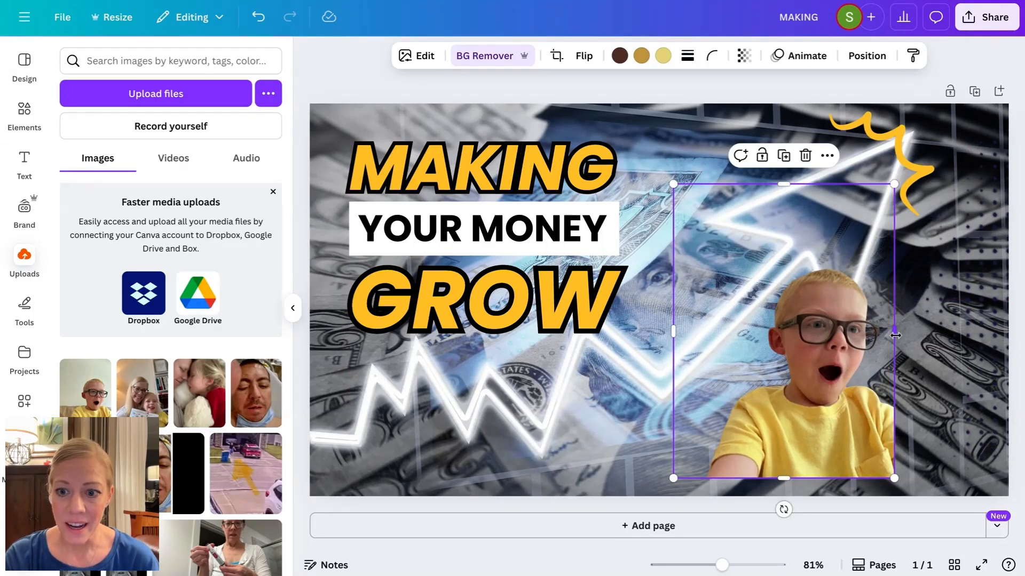
{"action": "key", "text": "Up"}
{"action": "key", "text": "Up"}
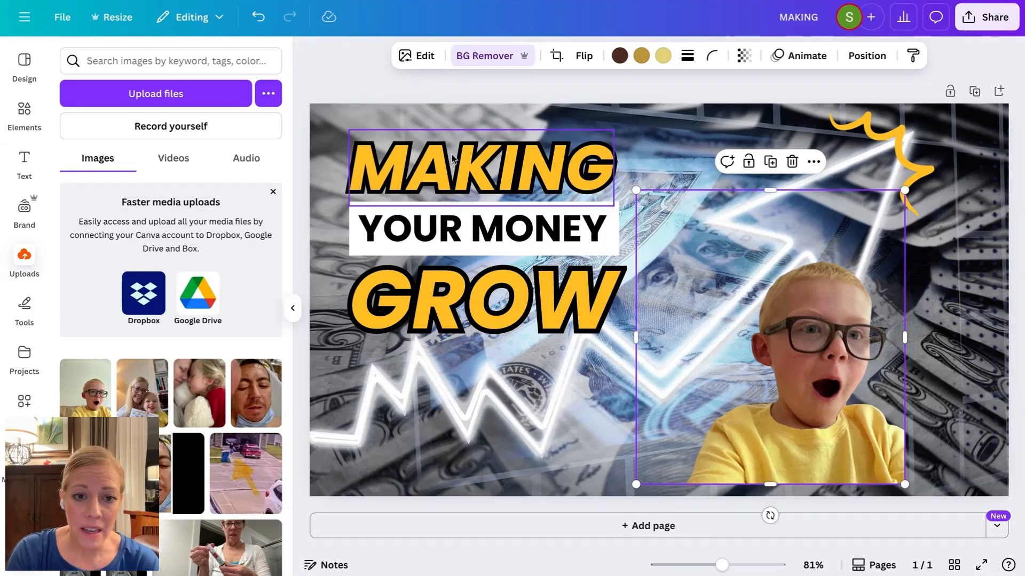
- Return to the Canva home page and look through the recent thumbnail designs
{"action": "left_click", "coordinate": [22, 64]}
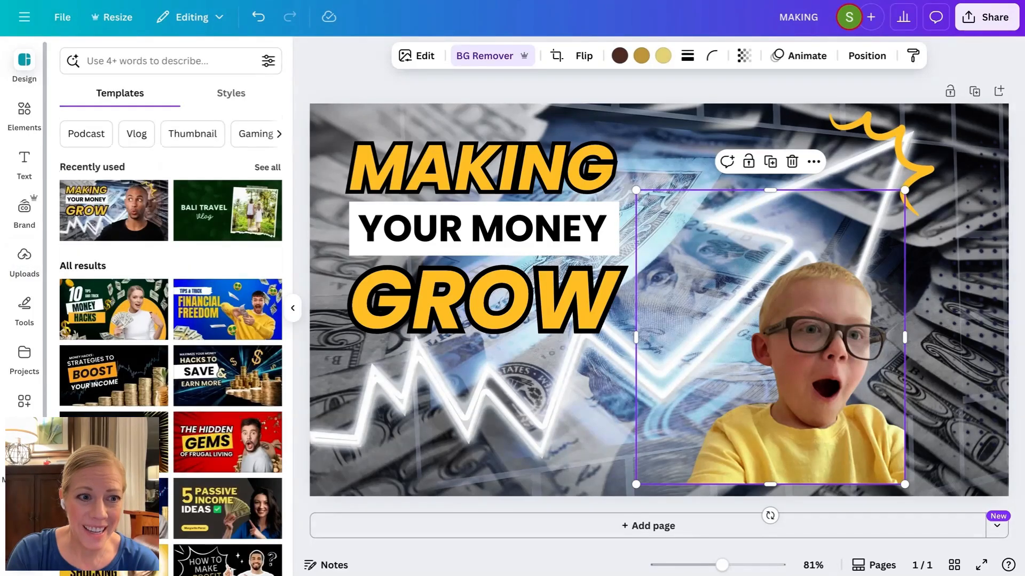
{"action": "left_click", "coordinate": [24, 17]}
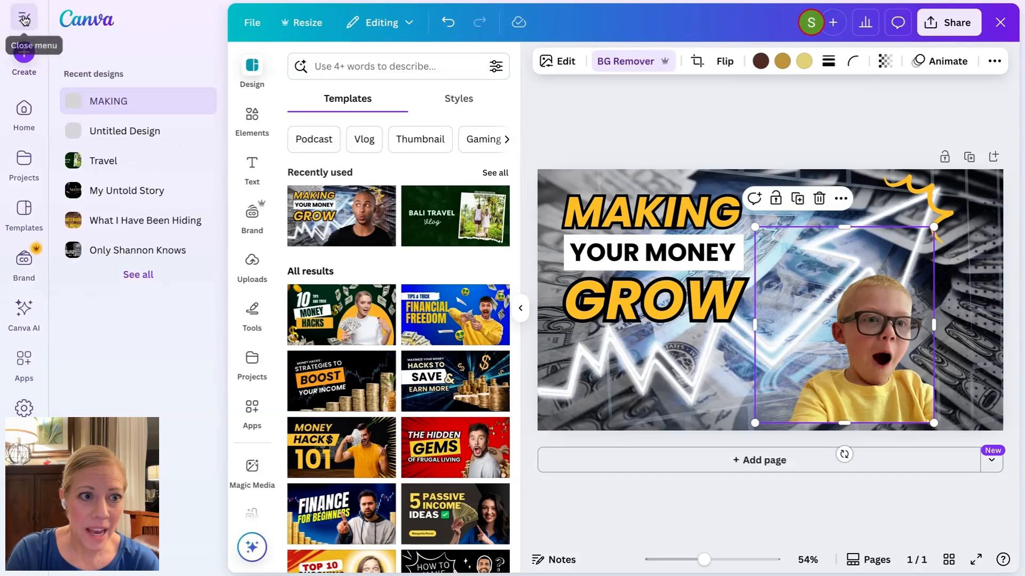
{"action": "left_click", "coordinate": [24, 110]}
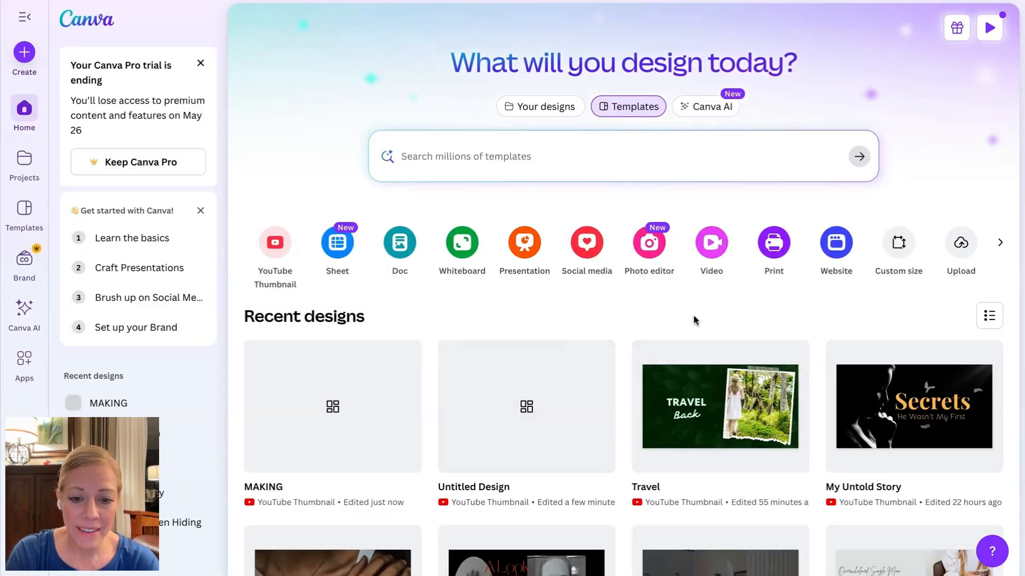
{"action": "scroll", "coordinate": [694, 318], "scroll_direction": "down", "scroll_amount": 4}
{"action": "scroll", "coordinate": [694, 319], "scroll_direction": "up", "scroll_amount": 1}
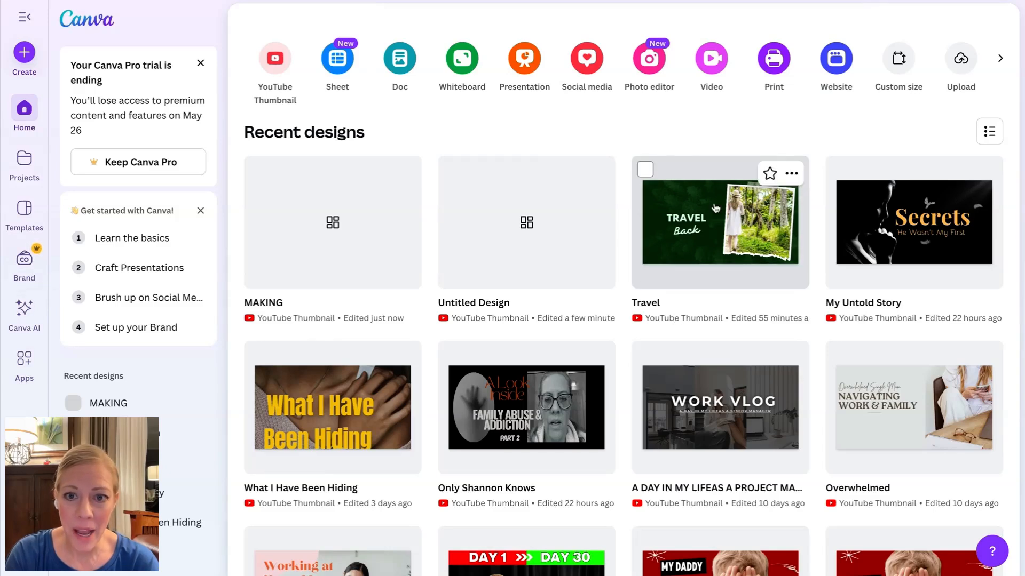
{"action": "scroll", "coordinate": [715, 208], "scroll_direction": "up", "scroll_amount": 1}
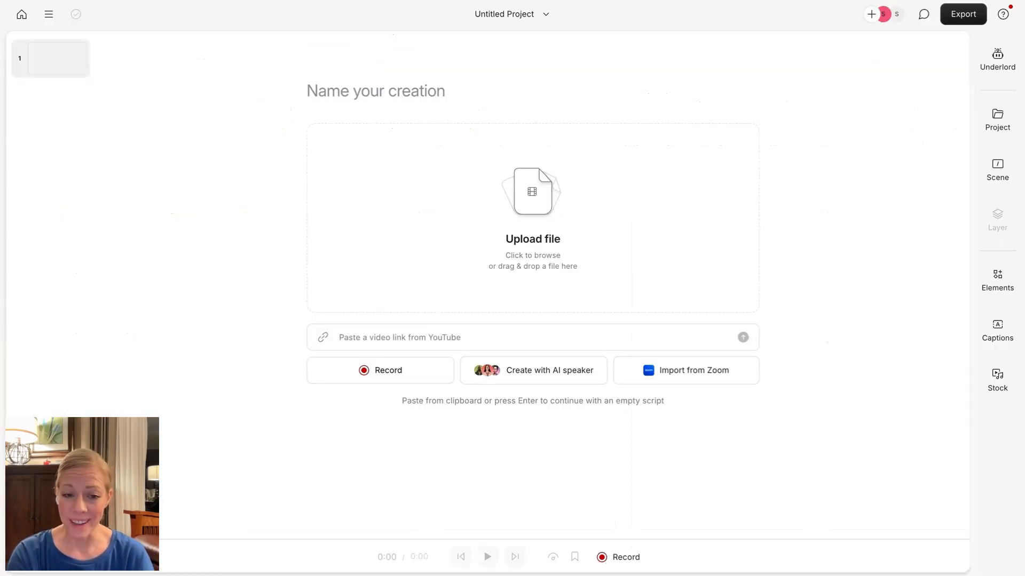
- Switch to Descript and open the IMG_2581 project from the recent projects
{"action": "left_click", "coordinate": [22, 15]}
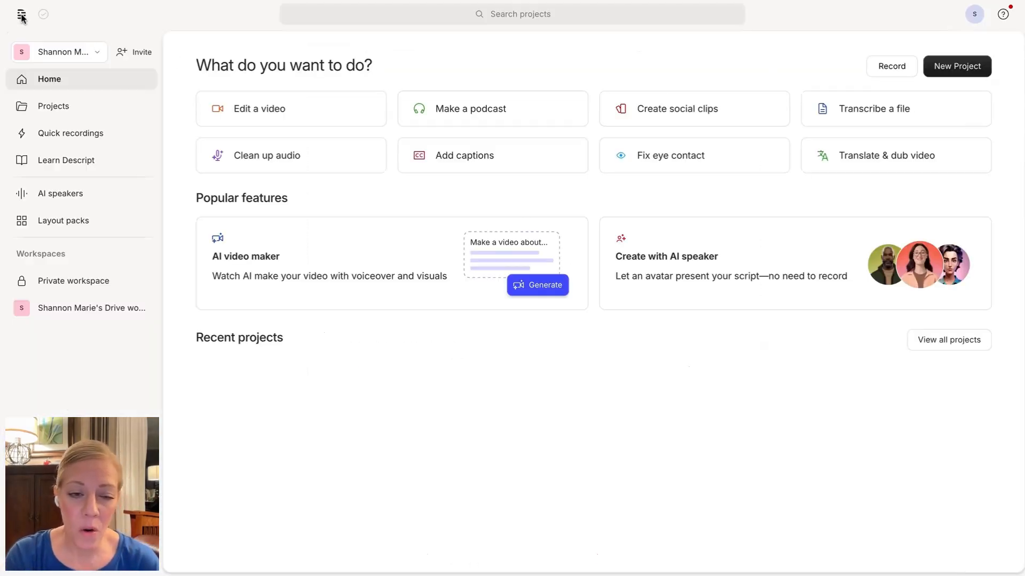
{"action": "scroll", "coordinate": [382, 283], "scroll_direction": "down", "scroll_amount": 3}
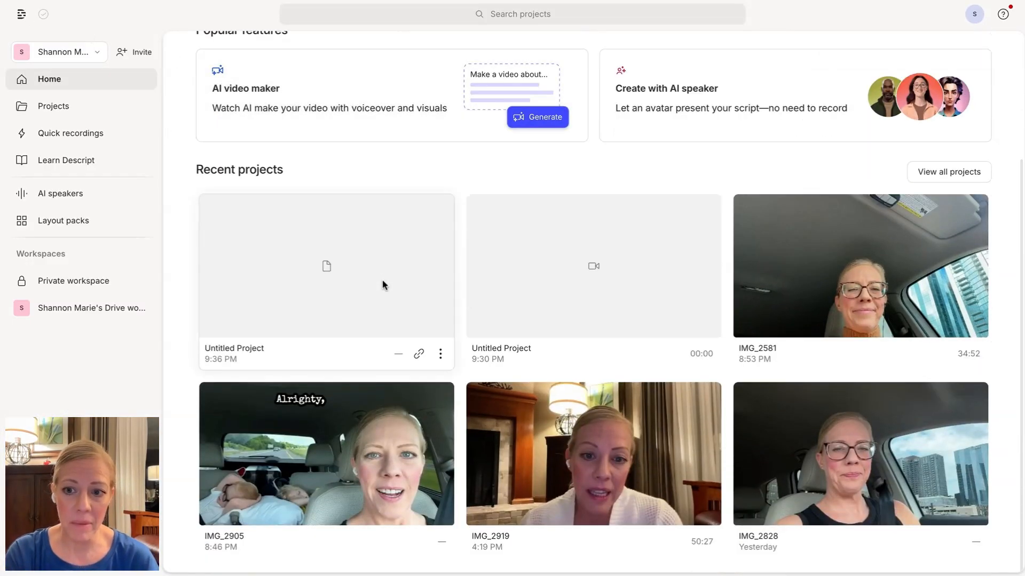
{"action": "left_click", "coordinate": [830, 293]}
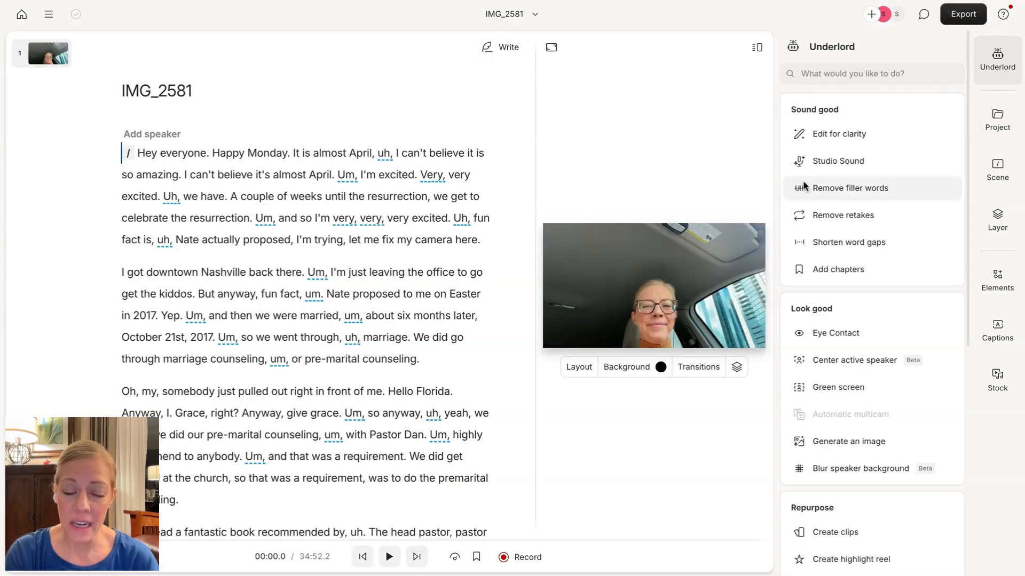
- Find all filler words in the IMG_2581 transcript and delete every one of them
{"action": "mouse_move", "coordinate": [803, 187]}
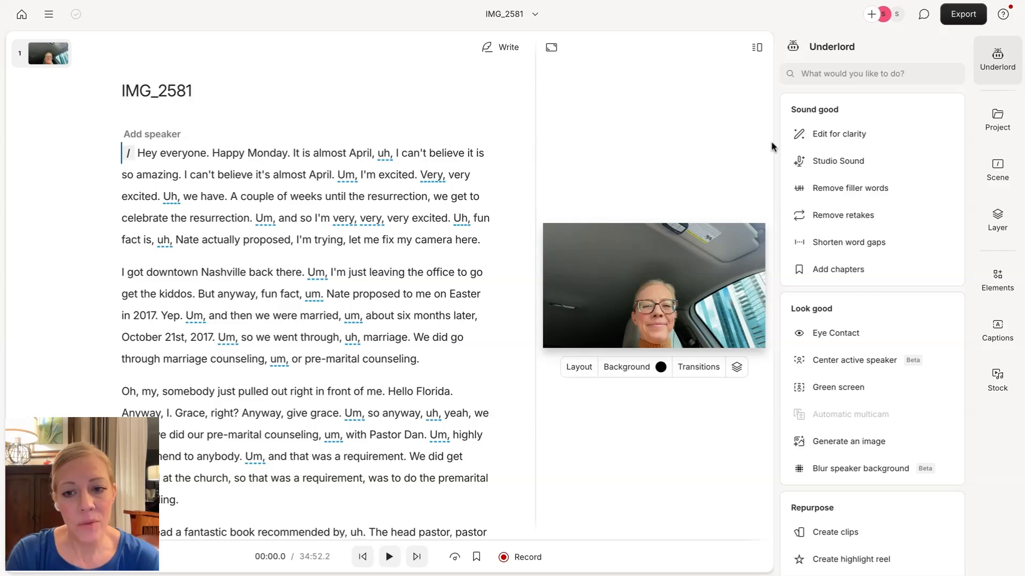
{"action": "left_click", "coordinate": [839, 189]}
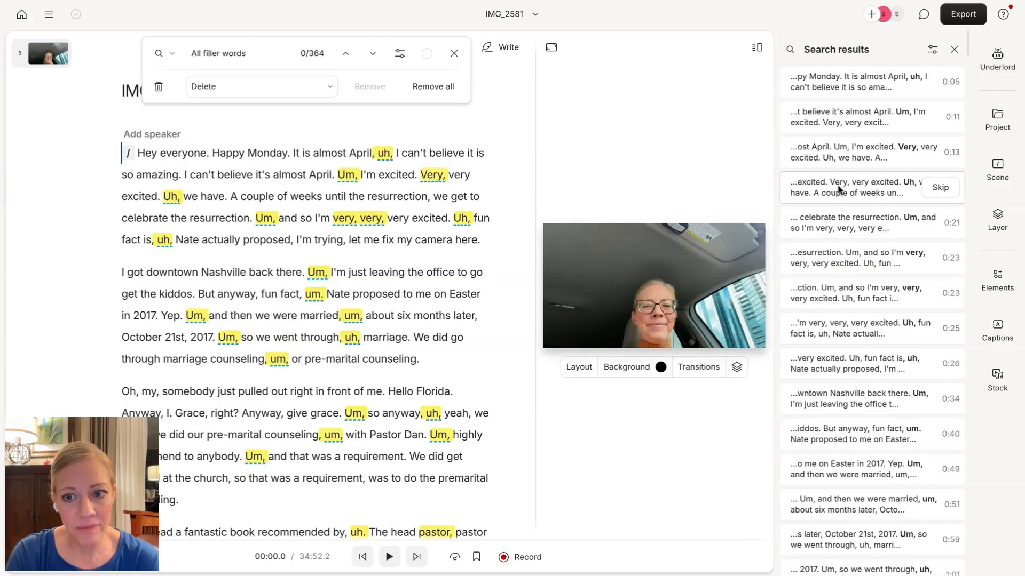
{"action": "left_click", "coordinate": [431, 94]}
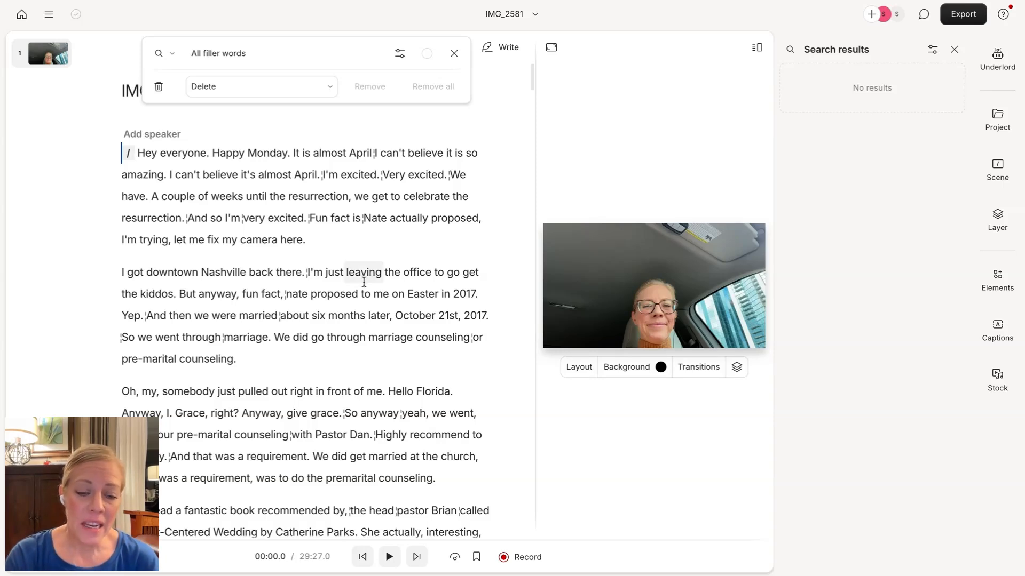
- Apply the Typewriter caption style to all scenes and move the captions to the upper part of the video frame
{"action": "mouse_move", "coordinate": [320, 250]}
{"action": "left_mouse_down"}
{"action": "mouse_move", "coordinate": [240, 240]}
{"action": "mouse_move", "coordinate": [136, 175]}
{"action": "mouse_move", "coordinate": [137, 154]}
{"action": "left_mouse_up"}
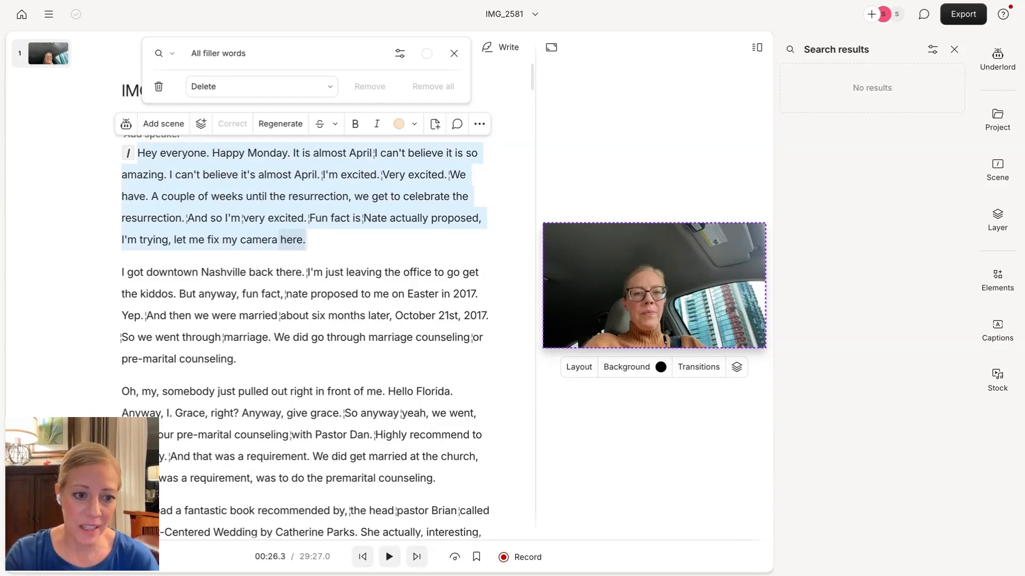
{"action": "triple_click", "coordinate": [389, 252]}
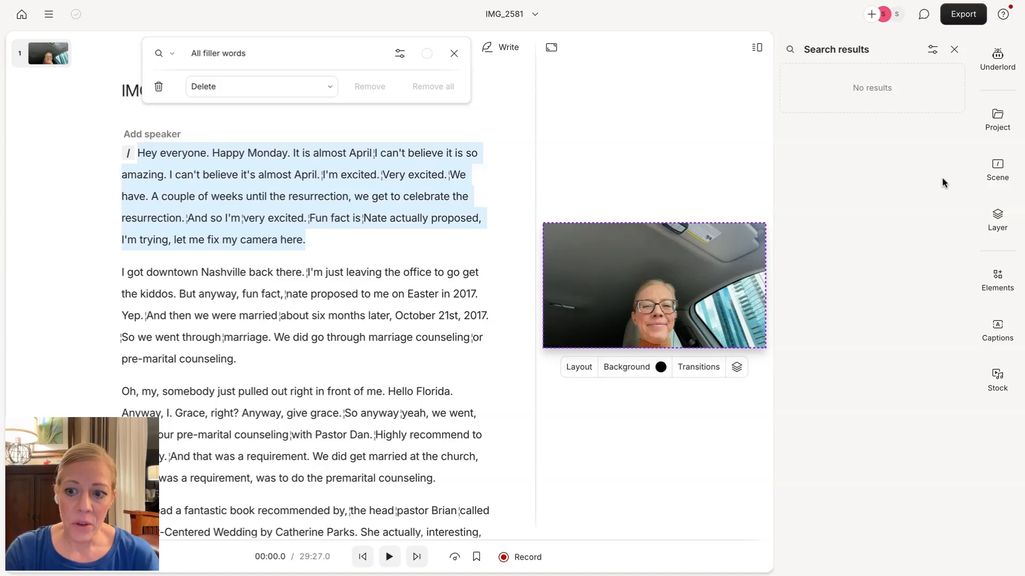
{"action": "left_click", "coordinate": [996, 330]}
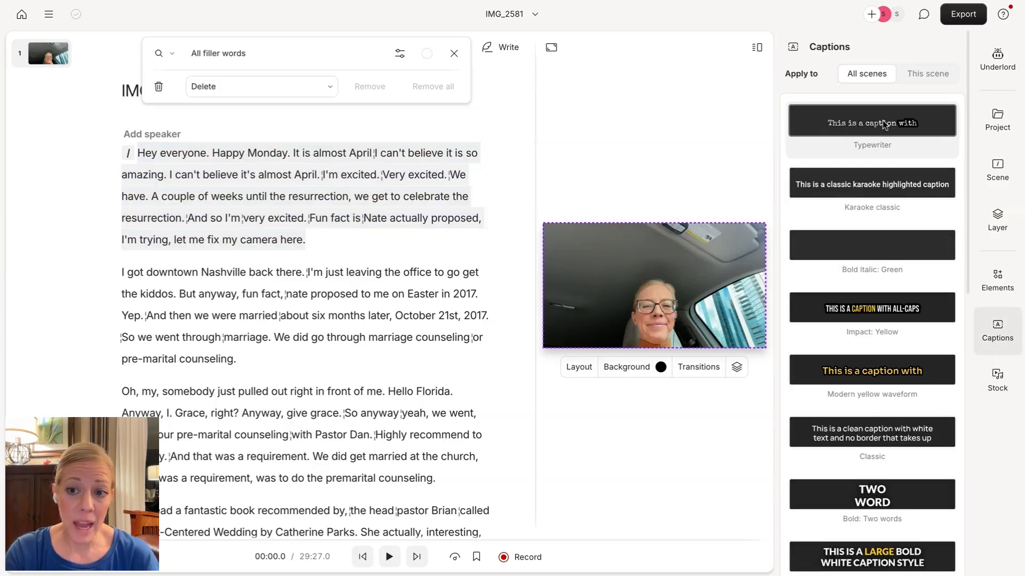
{"action": "left_click", "coordinate": [882, 120]}
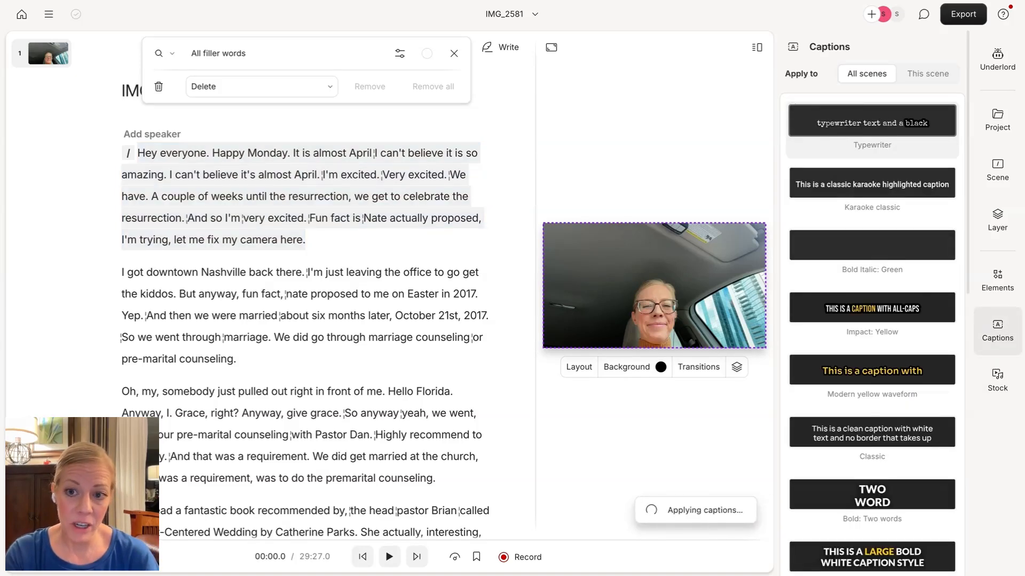
{"action": "left_click_drag", "start_coordinate": [671, 331], "coordinate": [671, 243]}
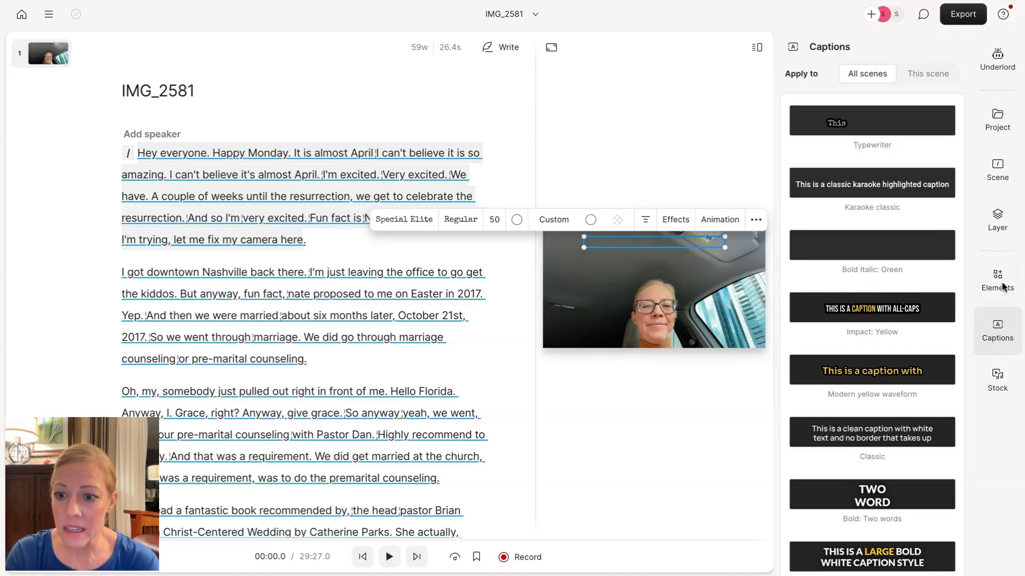
- Review the Underlord tools for sound, look, repurposing and publishing, and the video export options for IMG_2581
{"action": "left_click", "coordinate": [1006, 66]}
{"action": "mouse_move", "coordinate": [868, 140]}
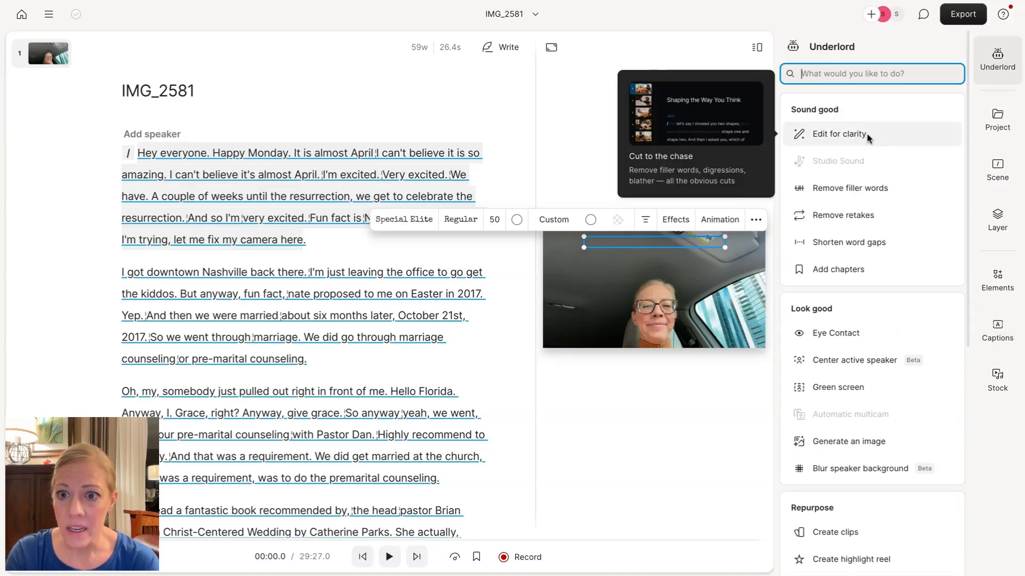
{"action": "mouse_move", "coordinate": [870, 249]}
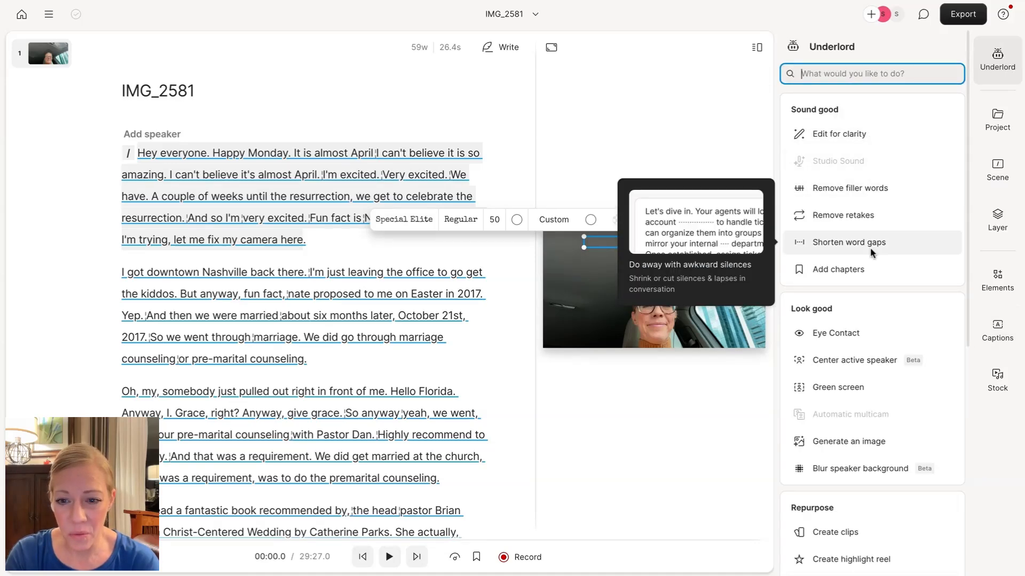
{"action": "scroll", "coordinate": [870, 247], "scroll_direction": "down", "scroll_amount": 5}
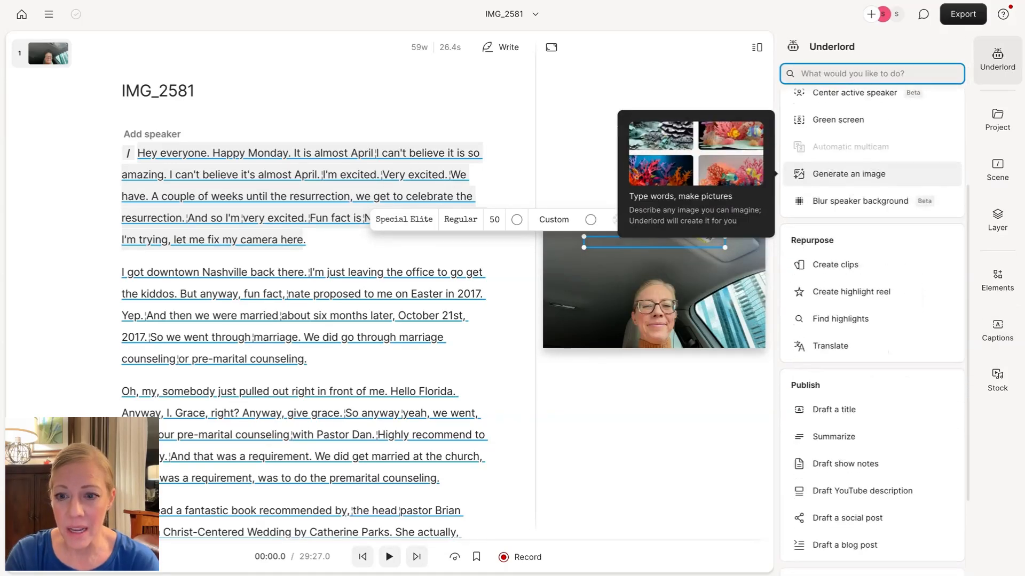
{"action": "scroll", "coordinate": [864, 165], "scroll_direction": "up", "scroll_amount": 5}
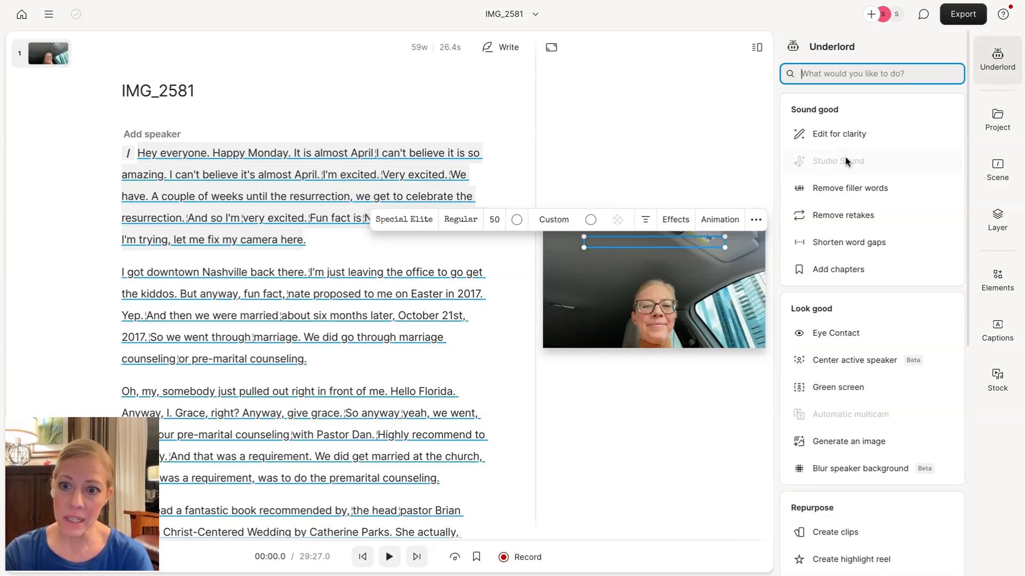
{"action": "mouse_move", "coordinate": [845, 162]}
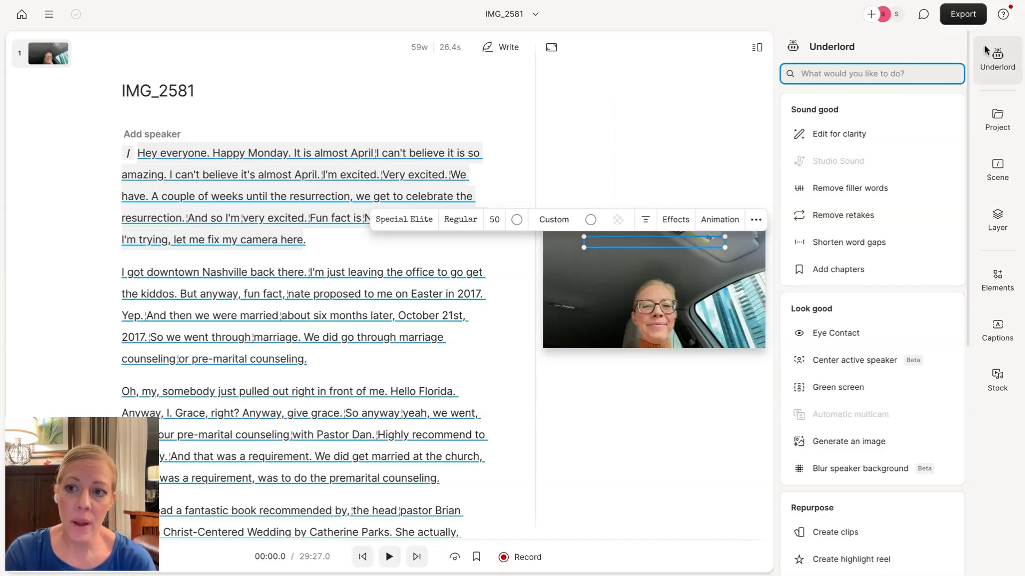
{"action": "left_click", "coordinate": [972, 19]}
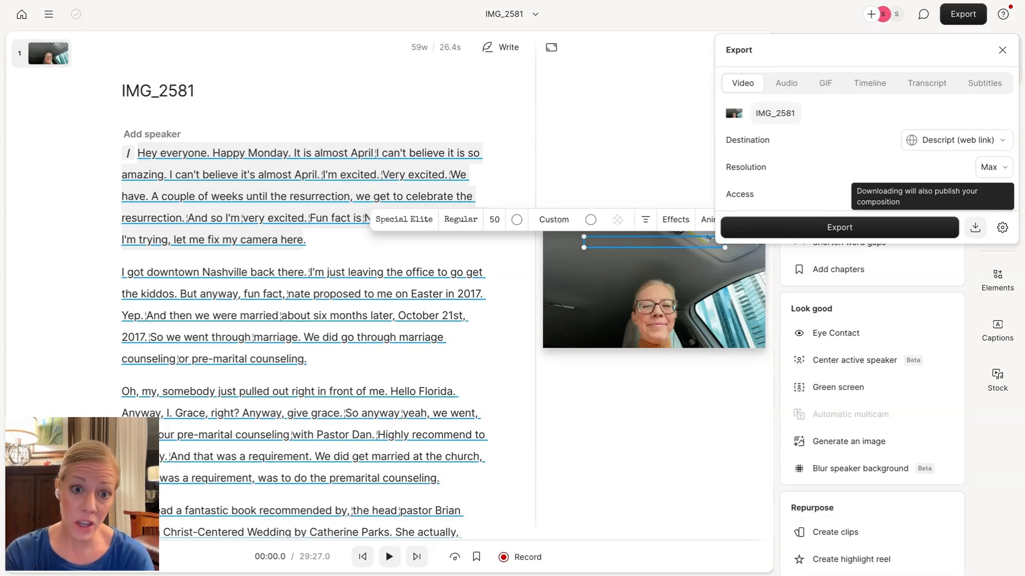
{"action": "left_click", "coordinate": [627, 80]}
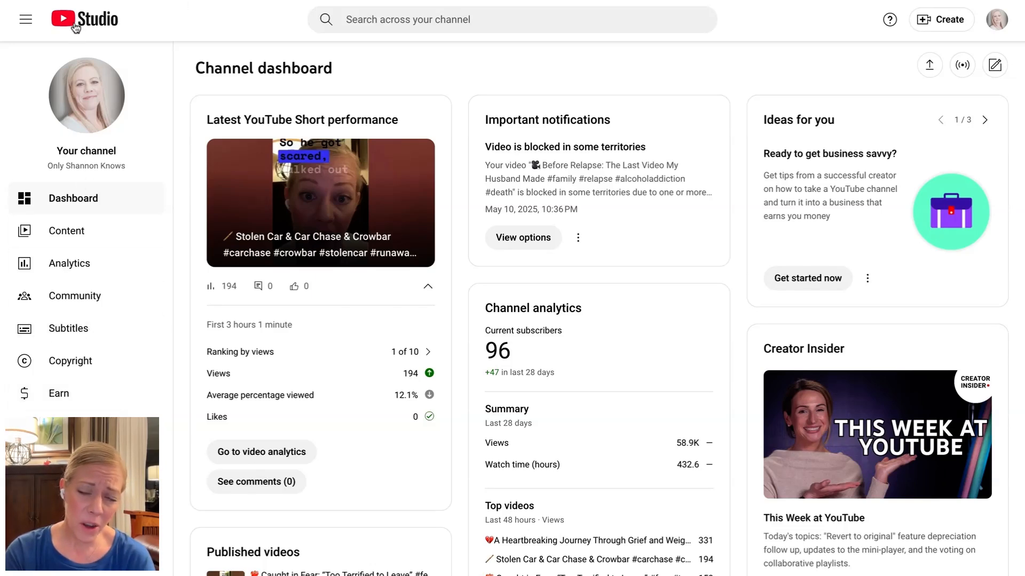
- Switch to YouTube Studio and start a new video upload
{"action": "left_click", "coordinate": [950, 21]}
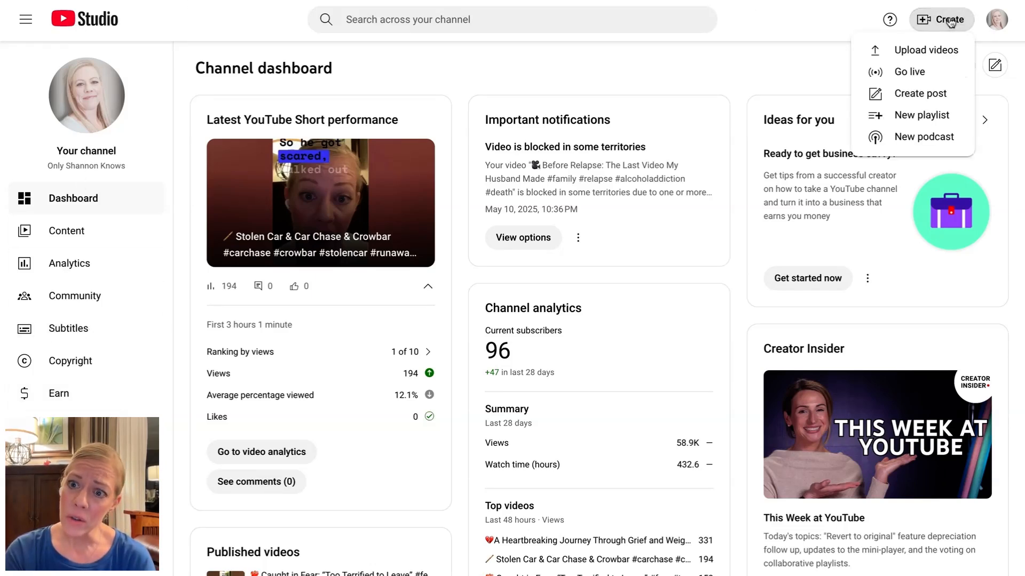
{"action": "left_click", "coordinate": [947, 50]}
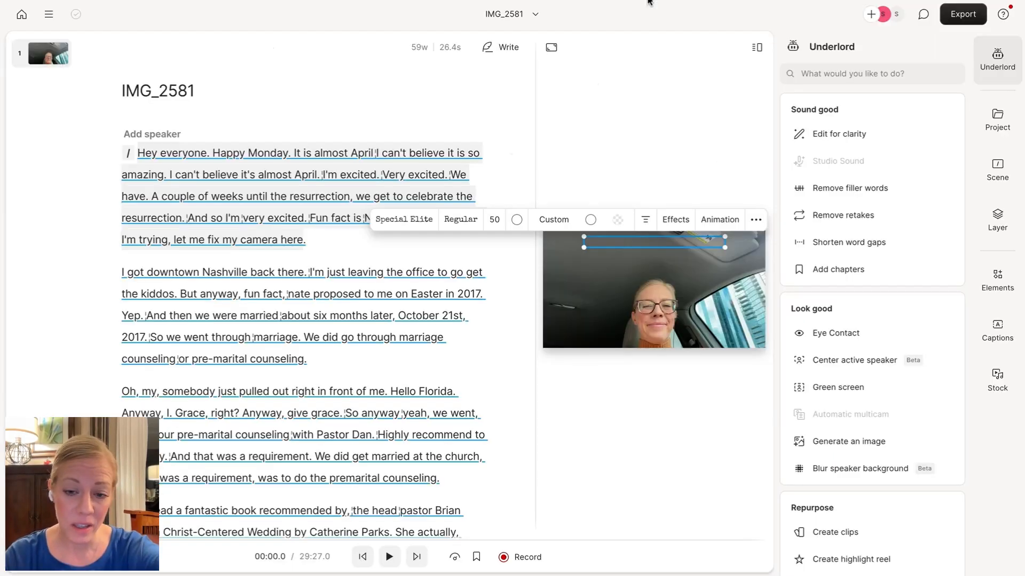
- Switch back to Descript and open the IMG_2905 project from the full project list
{"action": "left_click", "coordinate": [21, 15]}
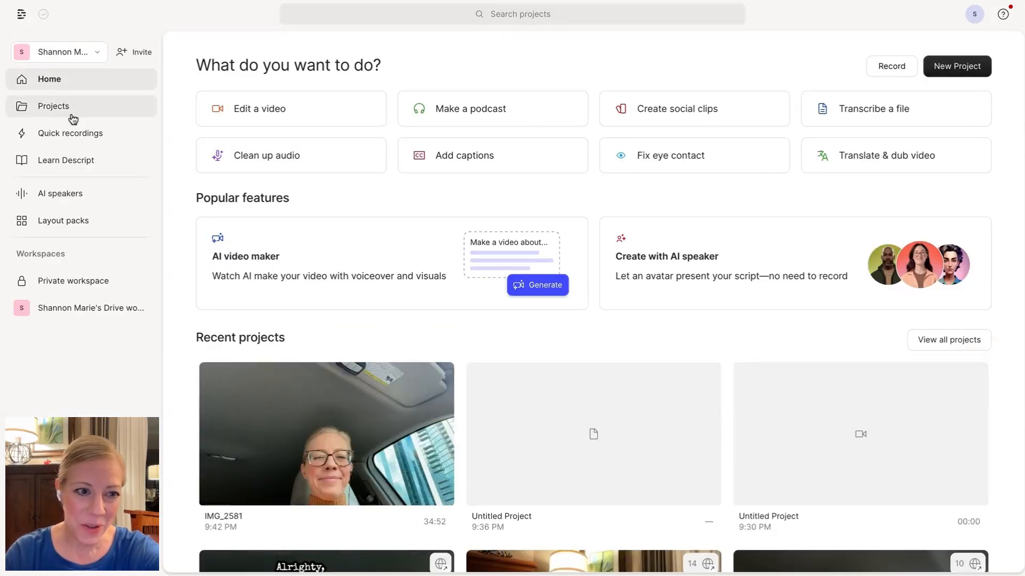
{"action": "left_click", "coordinate": [104, 114]}
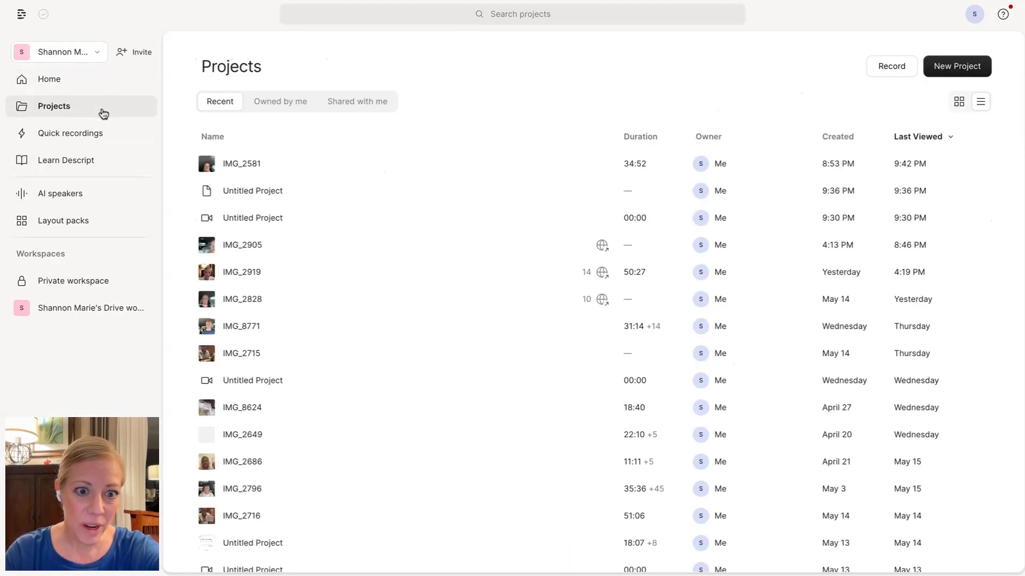
{"action": "left_click", "coordinate": [228, 244]}
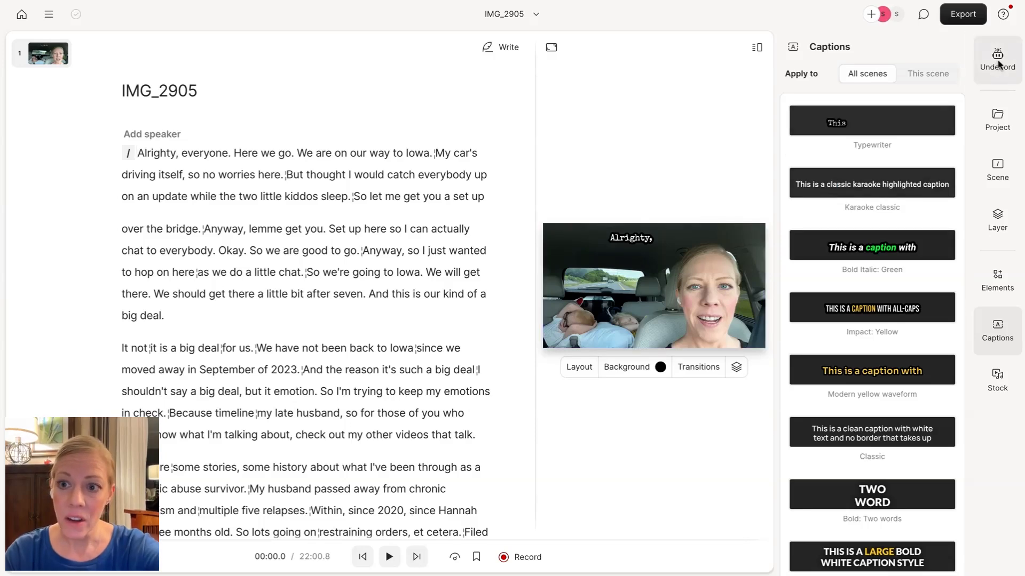
- Clear the custom instructions in Underlord's Draft a title tool and generate title suggestions for the IMG_2905 video
{"action": "left_click", "coordinate": [1008, 80]}
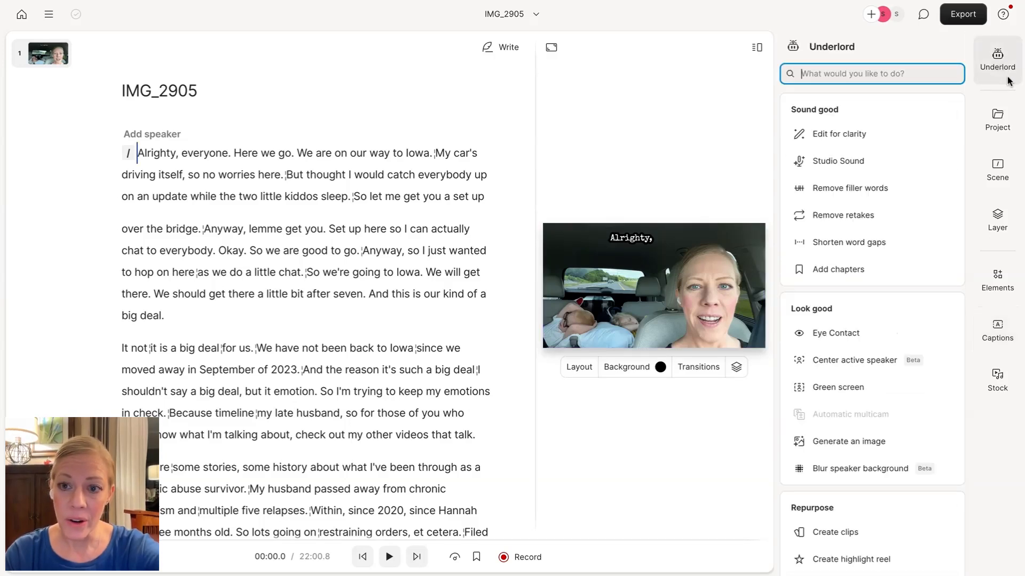
{"action": "scroll", "coordinate": [885, 295], "scroll_direction": "down", "scroll_amount": 2}
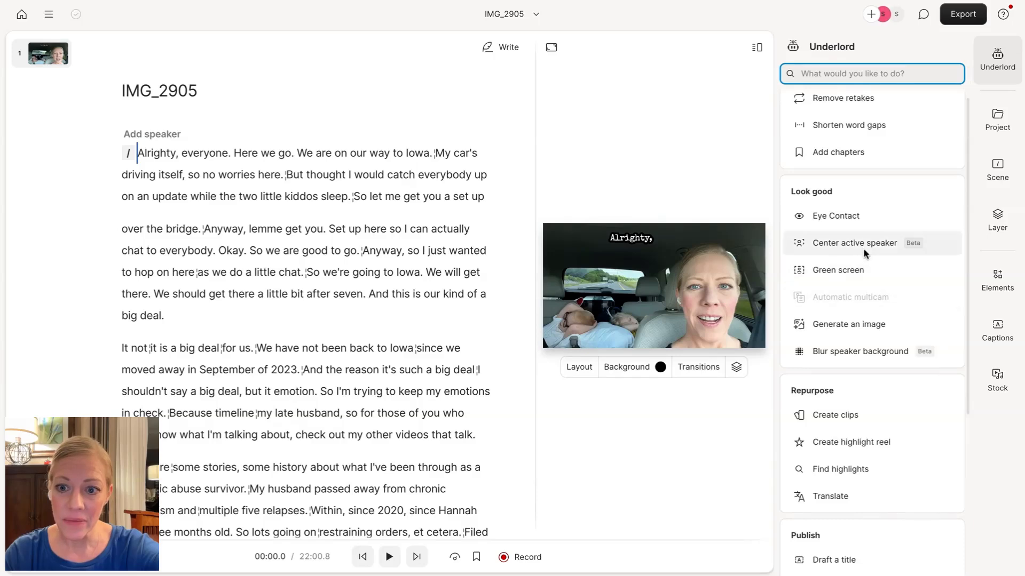
{"action": "scroll", "coordinate": [873, 307], "scroll_direction": "down", "scroll_amount": 1}
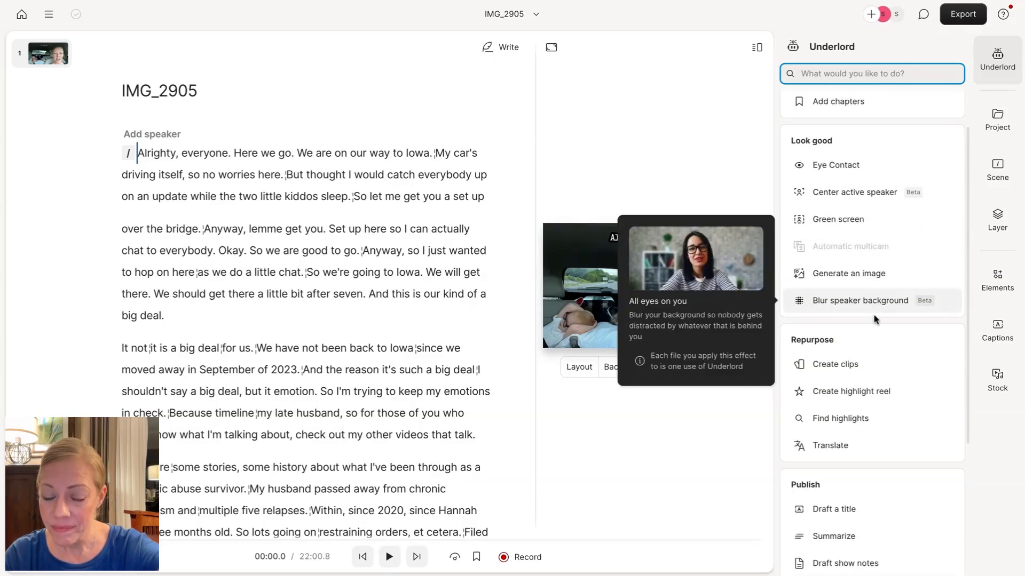
{"action": "scroll", "coordinate": [875, 368], "scroll_direction": "down", "scroll_amount": 1}
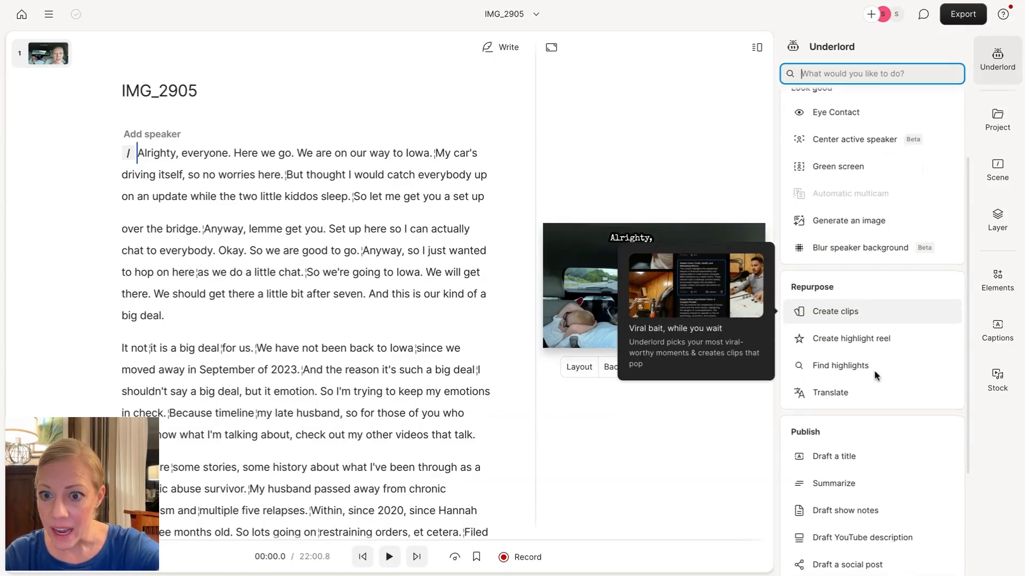
{"action": "scroll", "coordinate": [875, 373], "scroll_direction": "down", "scroll_amount": 4}
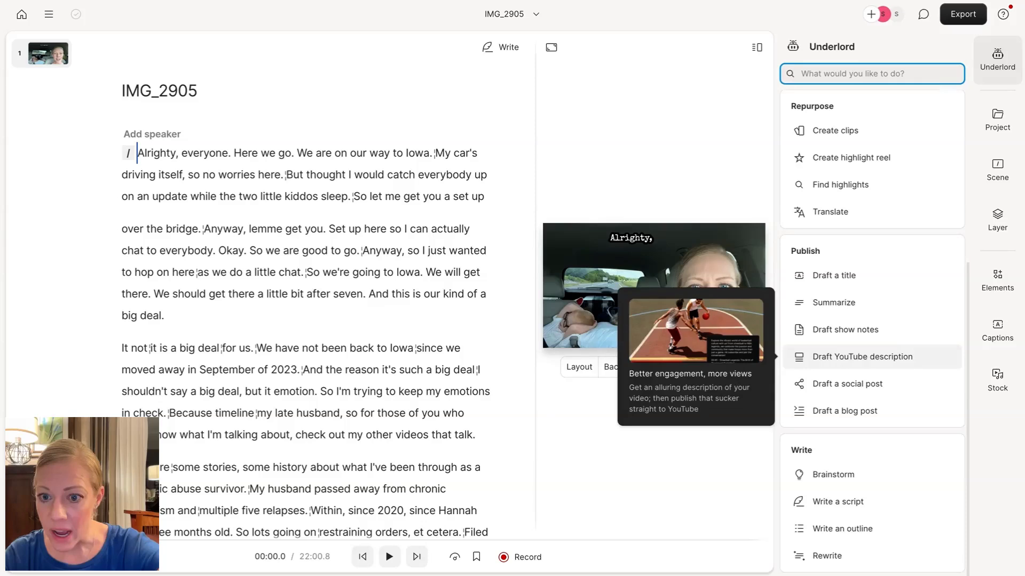
{"action": "left_click", "coordinate": [849, 272]}
{"action": "left_click", "coordinate": [820, 221]}
{"action": "triple_click", "coordinate": [926, 198]}
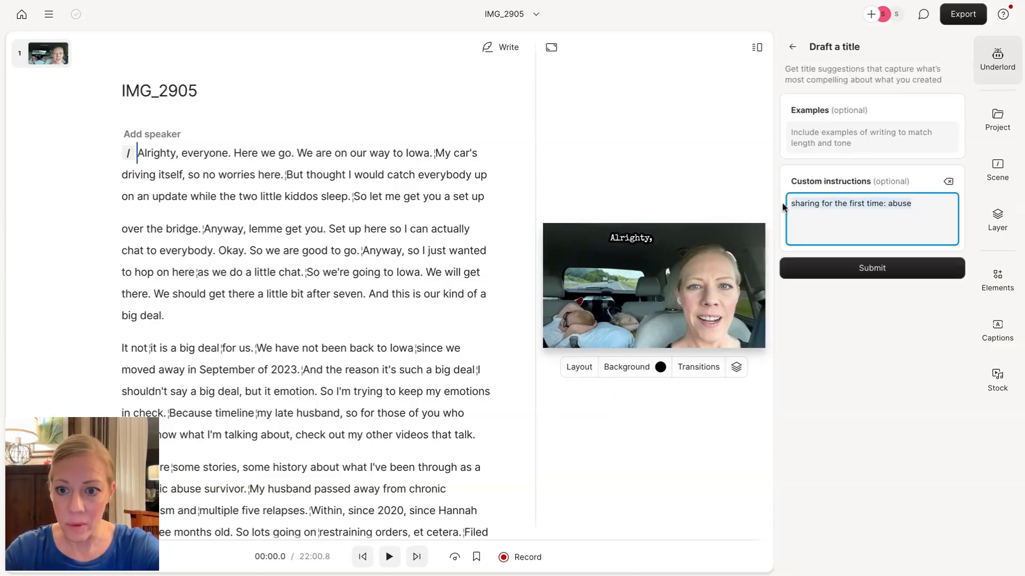
{"action": "key", "text": "BackSpace"}
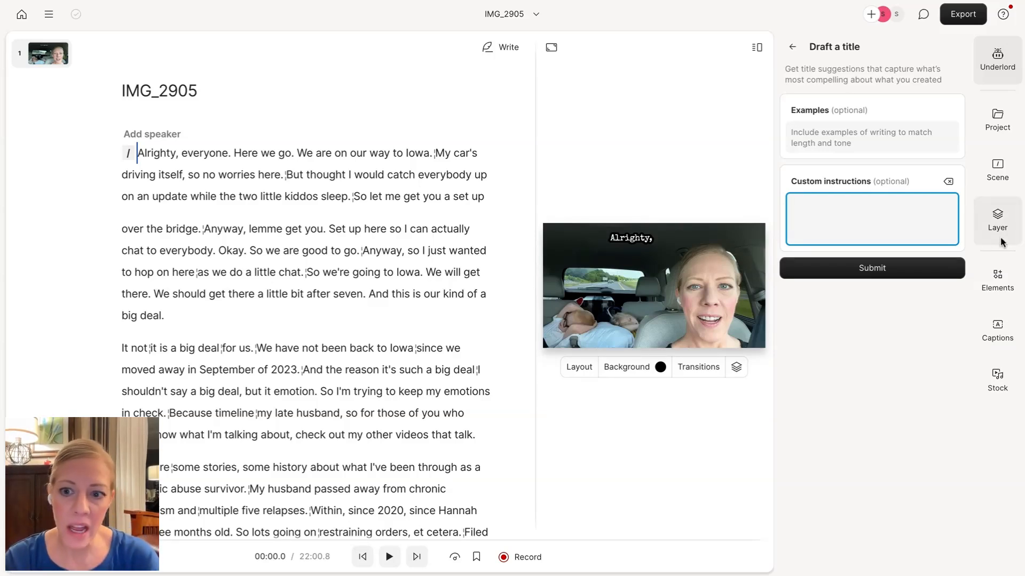
{"action": "left_click", "coordinate": [895, 270]}
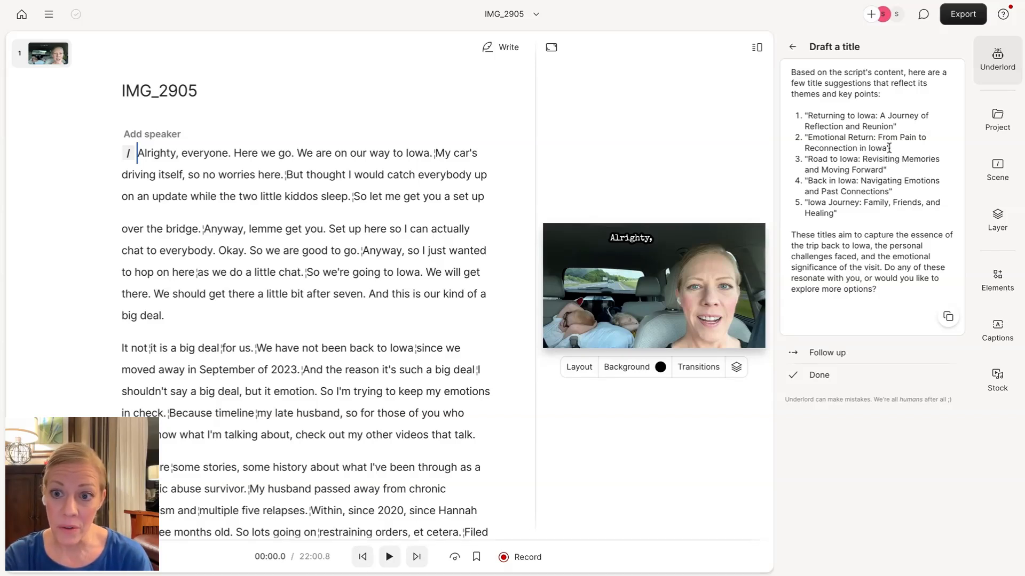
- Copy the suggestion "Emotional Return: From Pain to Reconnection in Iowa", switch to YouTube Studio and replace the video's title with it
{"action": "left_click_drag", "start_coordinate": [887, 149], "coordinate": [820, 138]}
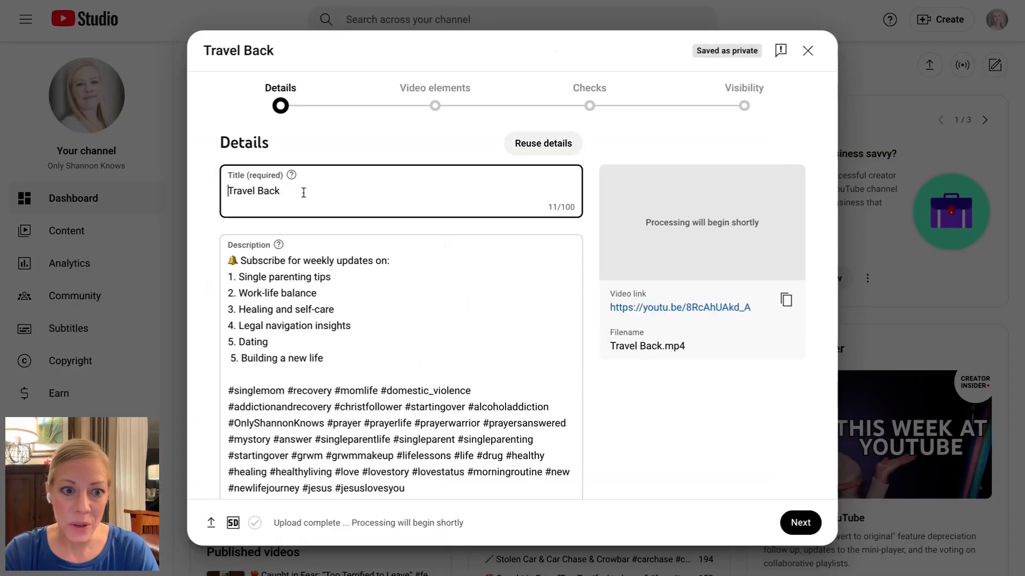
{"action": "key", "text": "ctrl+a"}
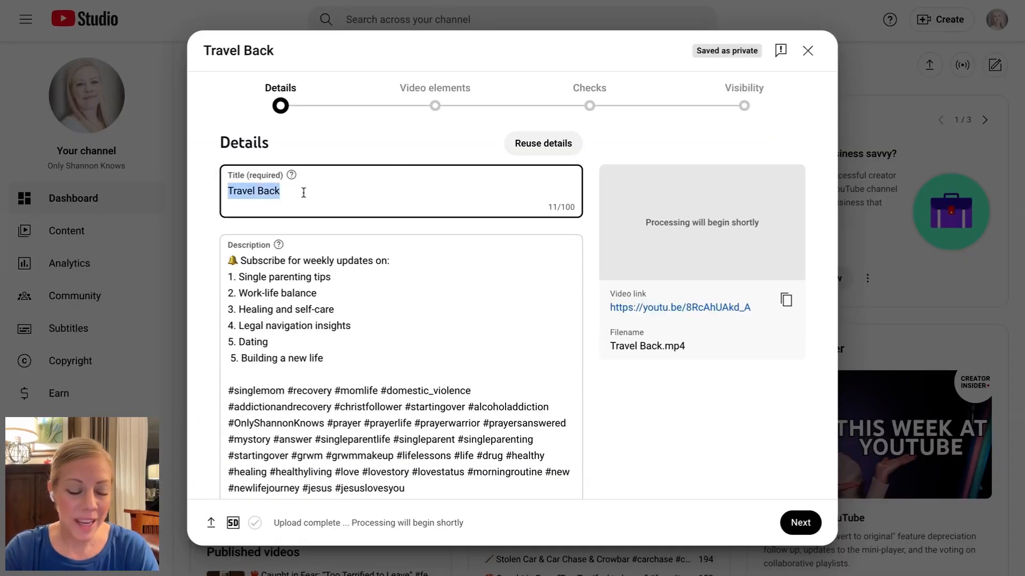
{"action": "type", "text": "Emotional Return: From Pain to Reconnection in Iowa"}
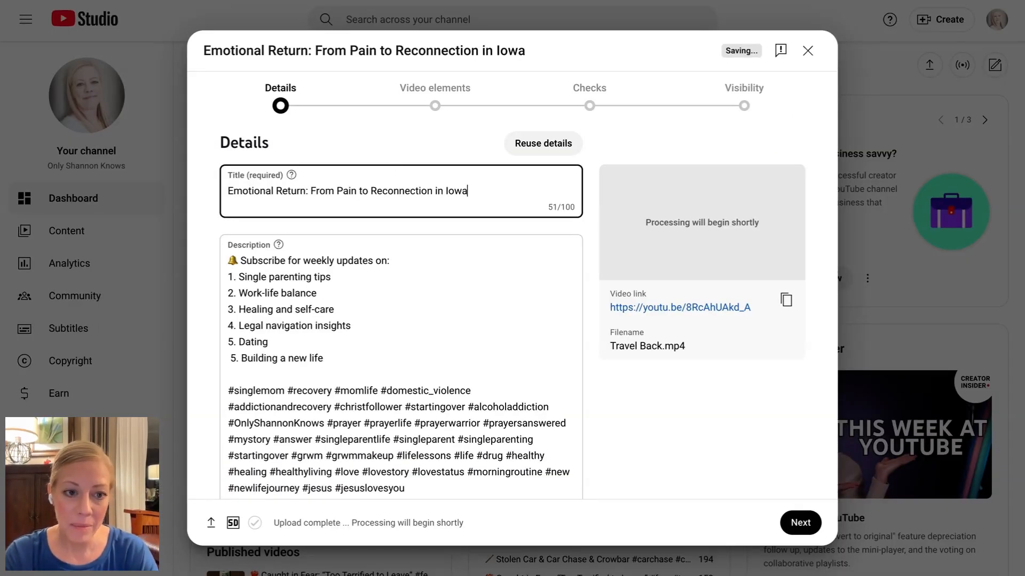
- Add a 💔 emoji at the start of the video title and the hashtag #travel at its end
{"action": "left_click", "coordinate": [228, 190]}
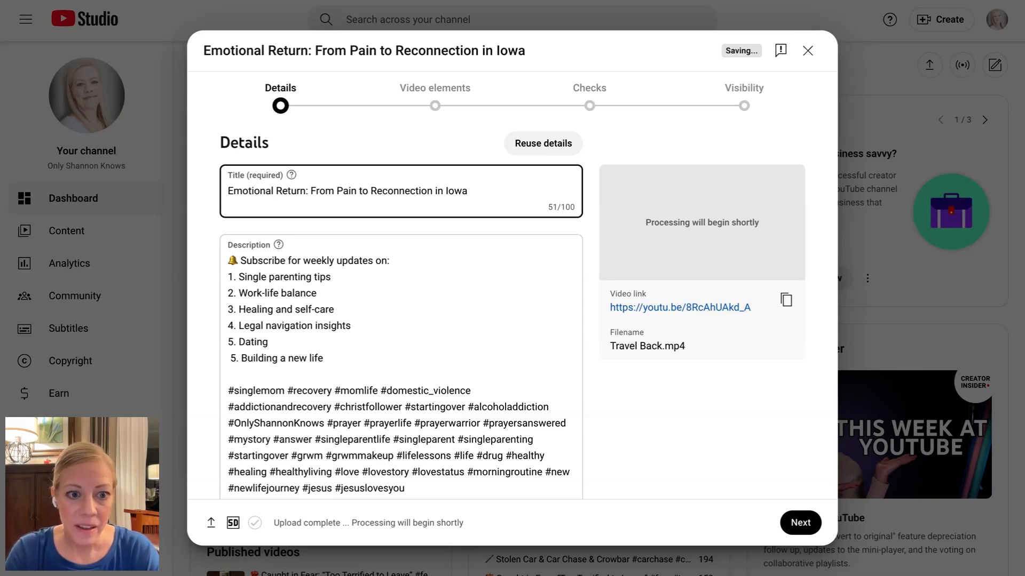
{"action": "type", "text": "💔"}
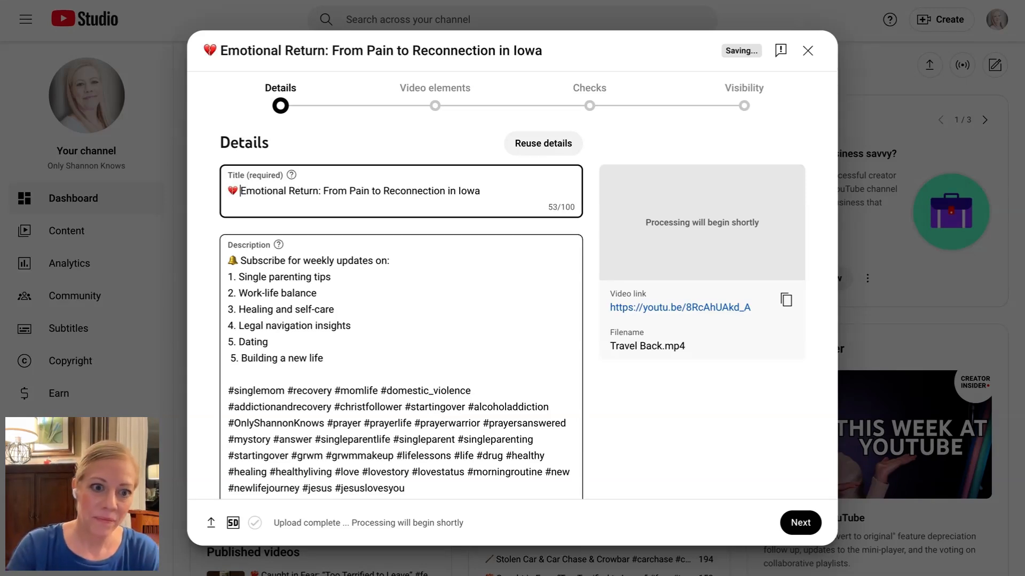
{"action": "left_click", "coordinate": [493, 186]}
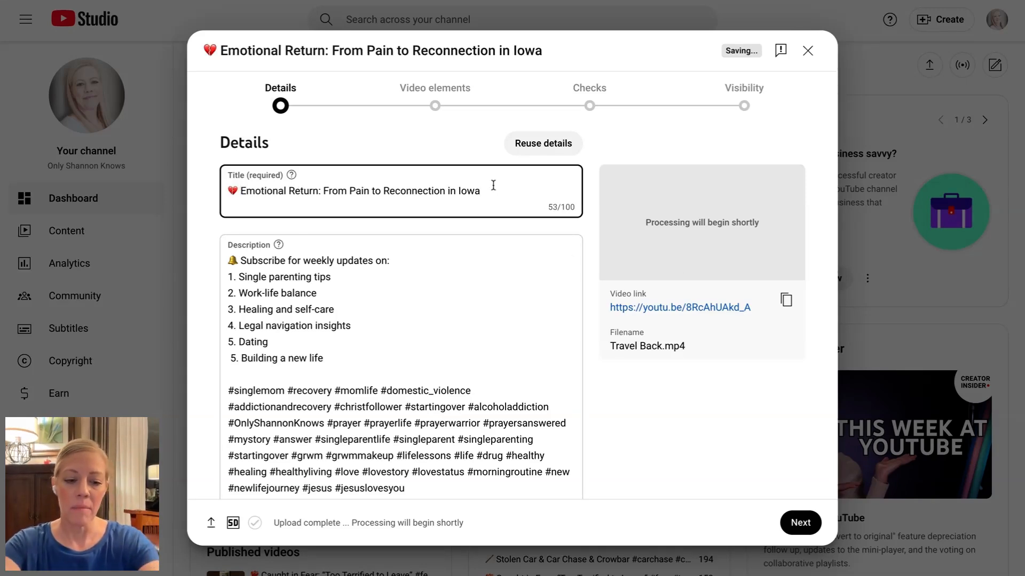
{"action": "type", "text": "#travel"}
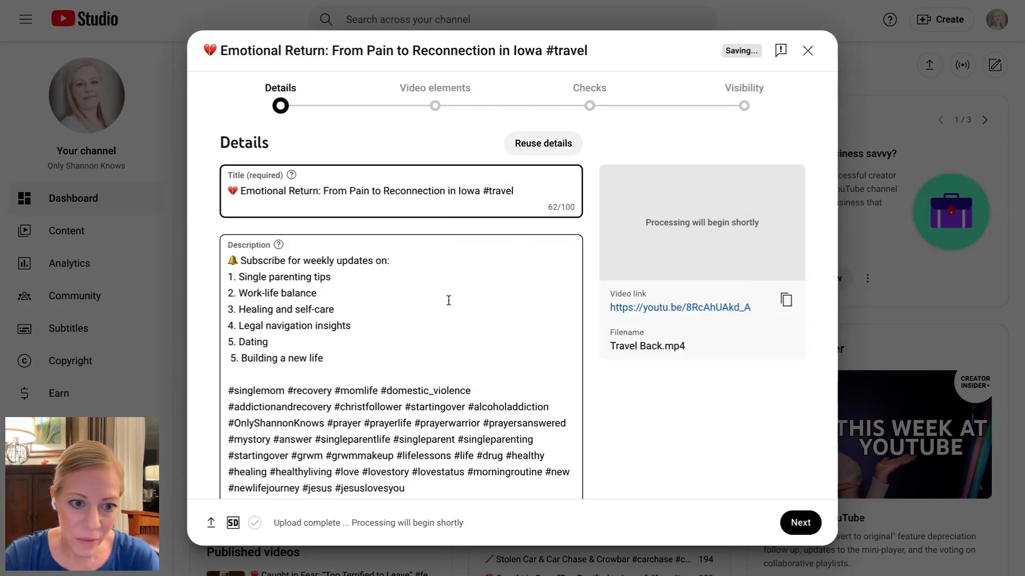
- Review the prefilled hashtags in the video description and highlight glp1journey
{"action": "scroll", "coordinate": [387, 402], "scroll_direction": "down", "scroll_amount": 1}
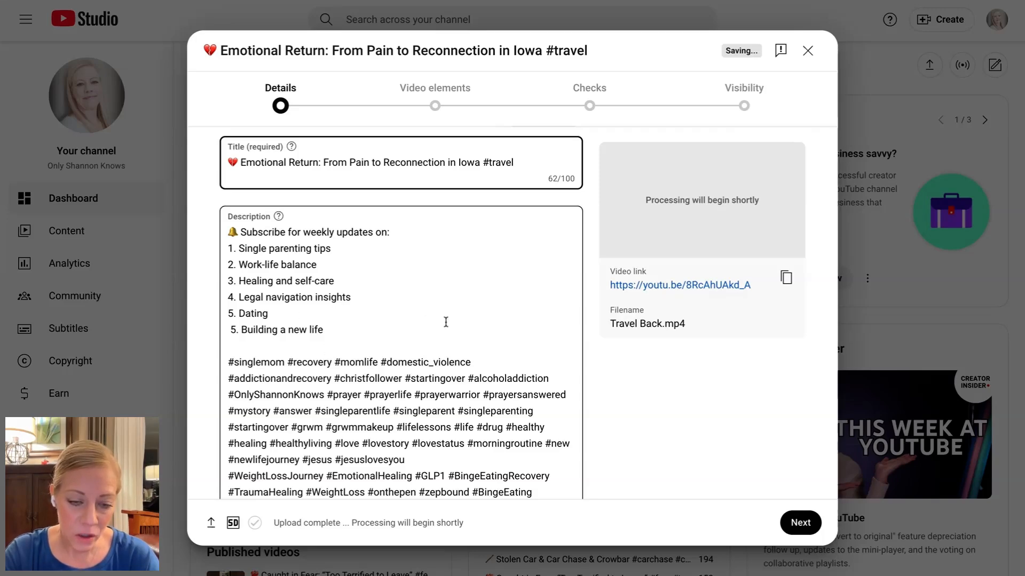
{"action": "scroll", "coordinate": [373, 354], "scroll_direction": "down", "scroll_amount": 2}
{"action": "scroll", "coordinate": [373, 354], "scroll_direction": "down", "scroll_amount": 2}
{"action": "scroll", "coordinate": [372, 354], "scroll_direction": "up", "scroll_amount": 2}
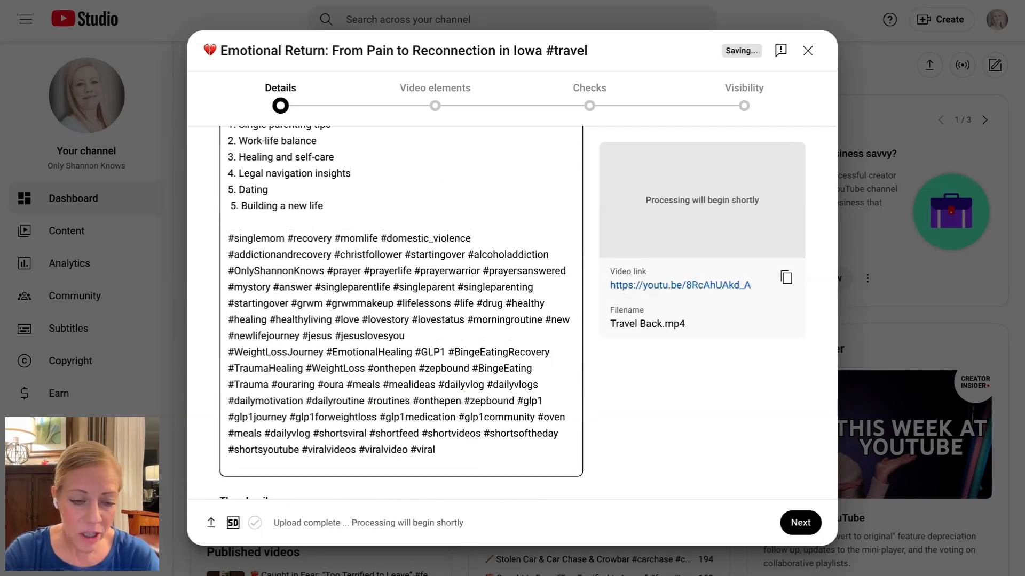
{"action": "left_click", "coordinate": [284, 417]}
{"action": "key", "text": "shift+Left"}
{"action": "key", "text": "shift+Left"}
{"action": "key", "text": "shift+Left"}
{"action": "key", "text": "shift+Left"}
{"action": "key", "text": "shift+Left"}
{"action": "key", "text": "shift+Left"}
{"action": "key", "text": "shift+Left"}
{"action": "key", "text": "shift+Left"}
{"action": "key", "text": "shift+Left"}
{"action": "key", "text": "shift+Left"}
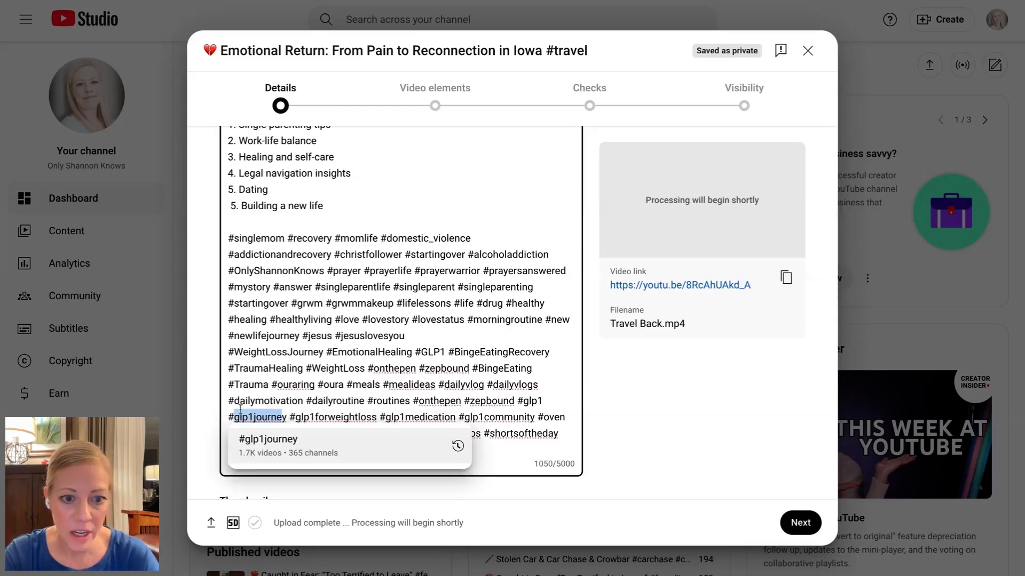
- Insert two blank lines above the "Subscribe for weekly updates on:" line and place the cursor at the description's start
{"action": "scroll", "coordinate": [403, 256], "scroll_direction": "up", "scroll_amount": 3}
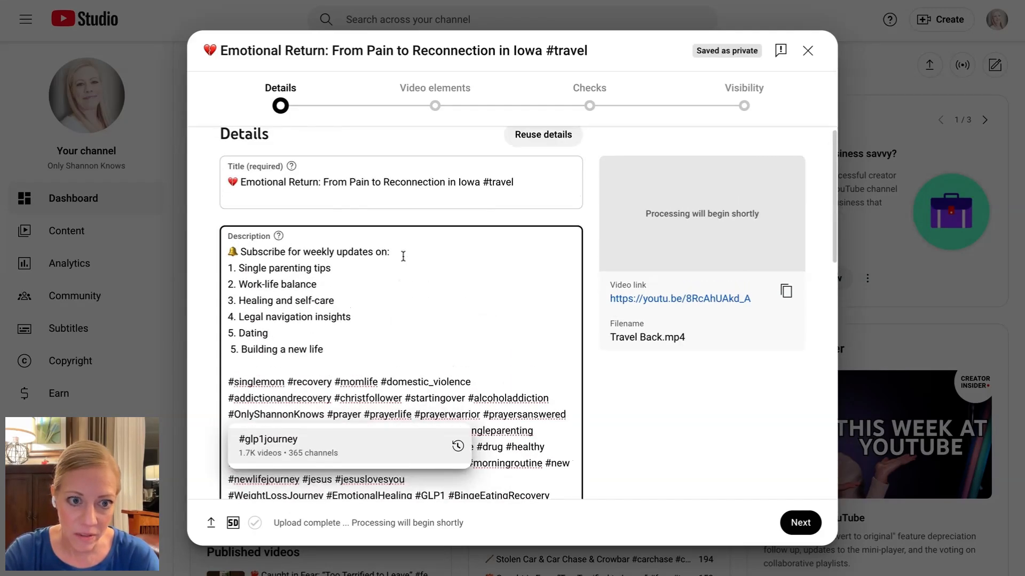
{"action": "left_click", "coordinate": [228, 261]}
{"action": "key", "text": "Return"}
{"action": "key", "text": "Return"}
{"action": "key", "text": "Up"}
{"action": "key", "text": "Up"}
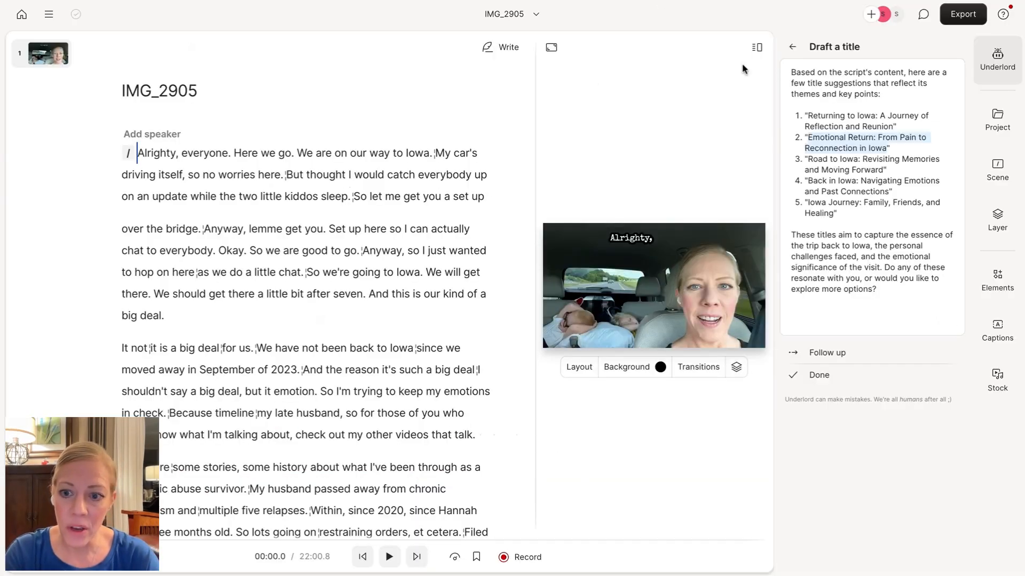
- Switch to Descript, leave the title suggestions and generate a YouTube description with Underlord without custom instructions
{"action": "left_click", "coordinate": [794, 48]}
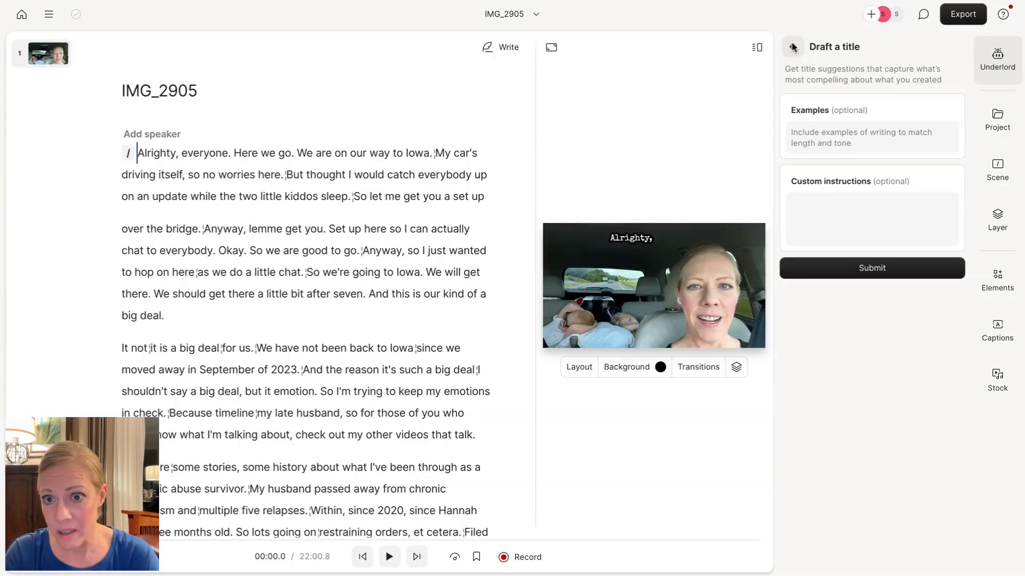
{"action": "left_click", "coordinate": [793, 47]}
{"action": "scroll", "coordinate": [905, 331], "scroll_direction": "down", "scroll_amount": 10}
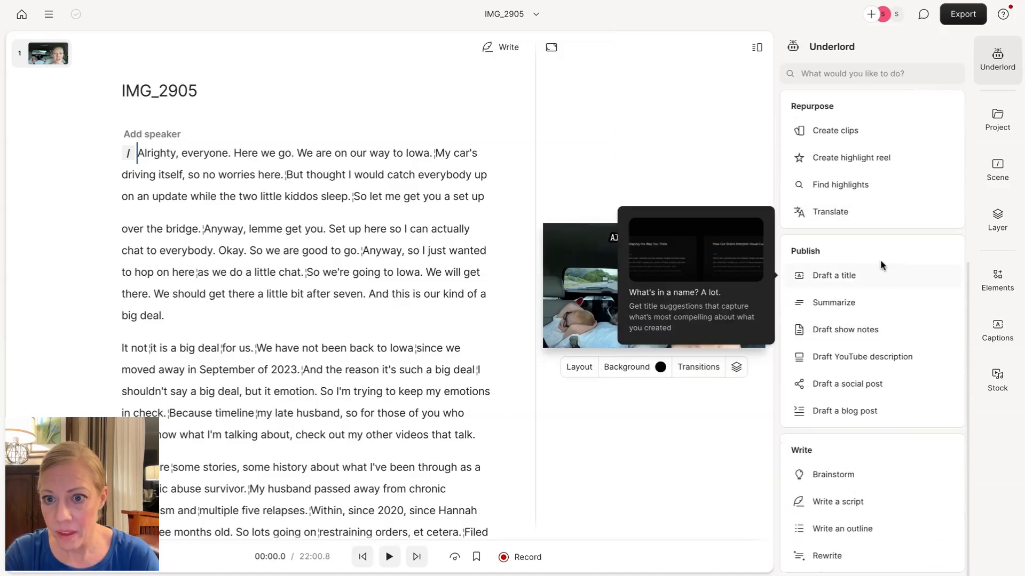
{"action": "scroll", "coordinate": [868, 156], "scroll_direction": "up", "scroll_amount": 2}
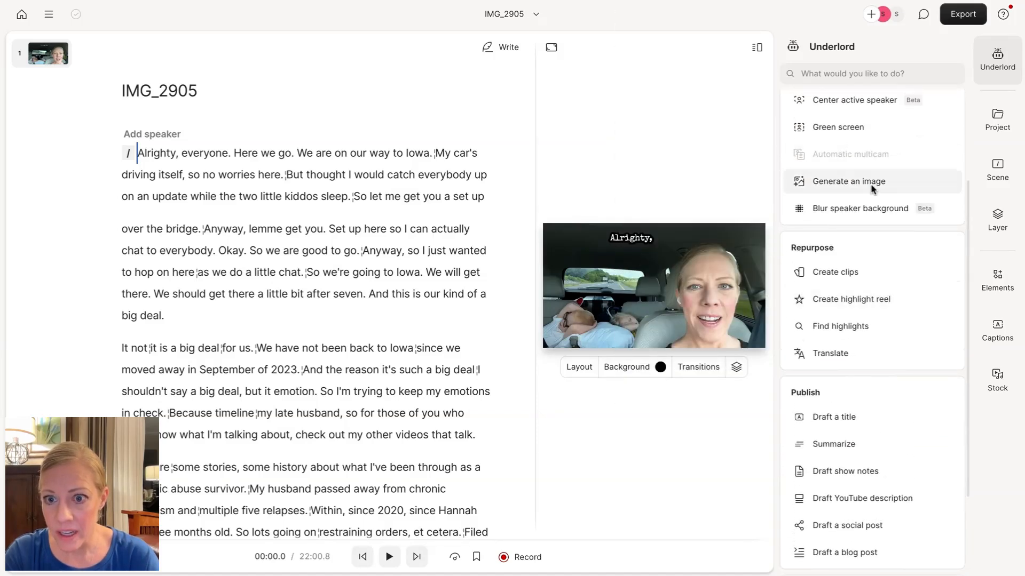
{"action": "mouse_move", "coordinate": [870, 184]}
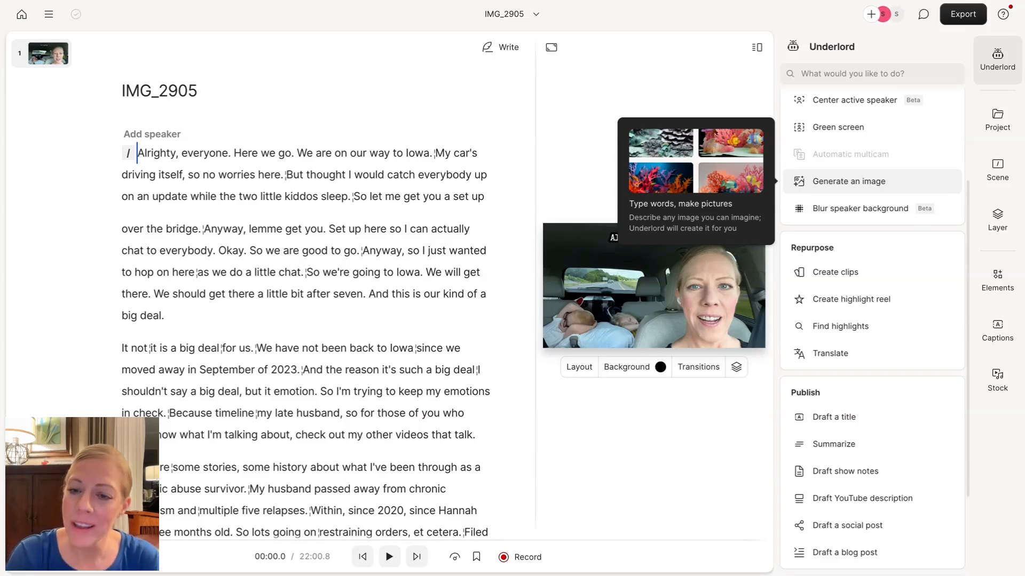
{"action": "scroll", "coordinate": [869, 184], "scroll_direction": "down", "scroll_amount": 2}
{"action": "scroll", "coordinate": [870, 320], "scroll_direction": "down", "scroll_amount": 2}
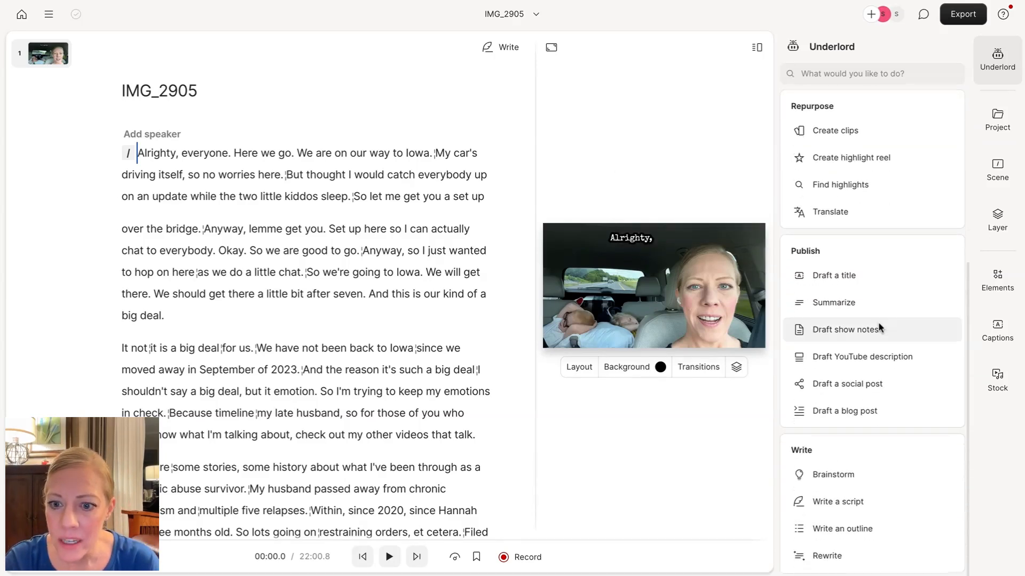
{"action": "left_click", "coordinate": [865, 355]}
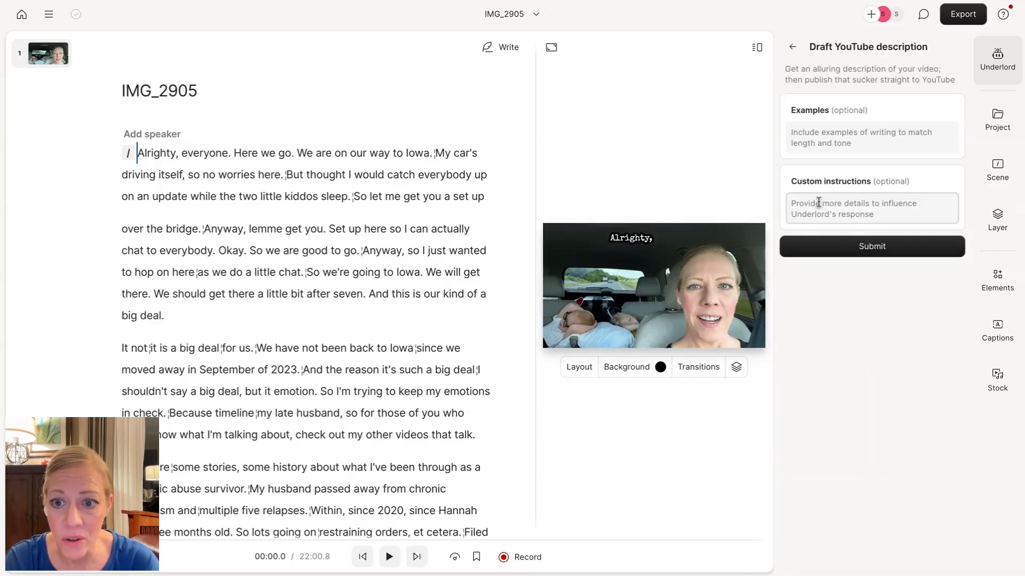
{"action": "left_click", "coordinate": [878, 246]}
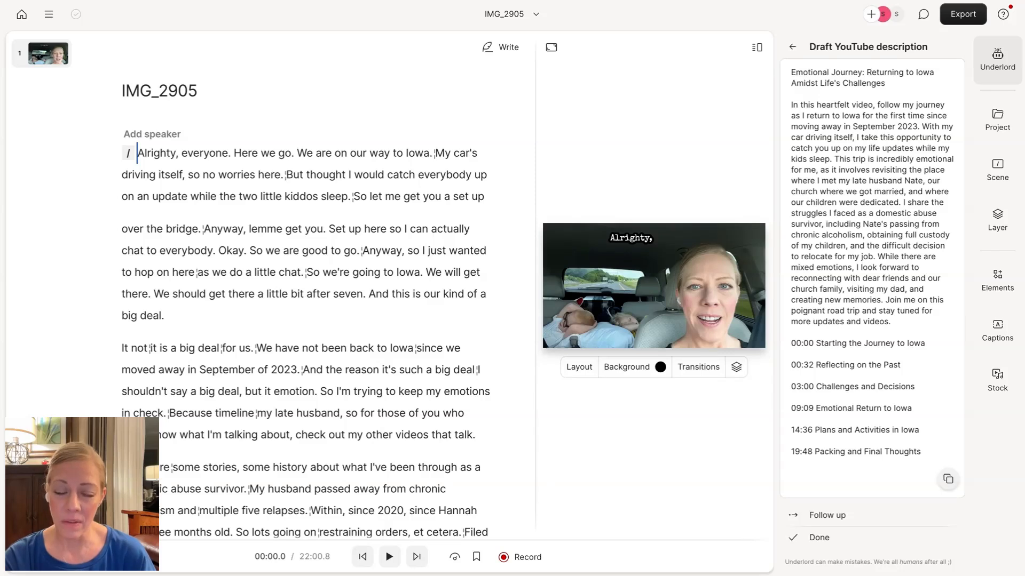
- Copy the generated description with its chapter timestamps and paste it above the subscribe text in YouTube Studio's description
{"action": "left_click", "coordinate": [947, 479]}
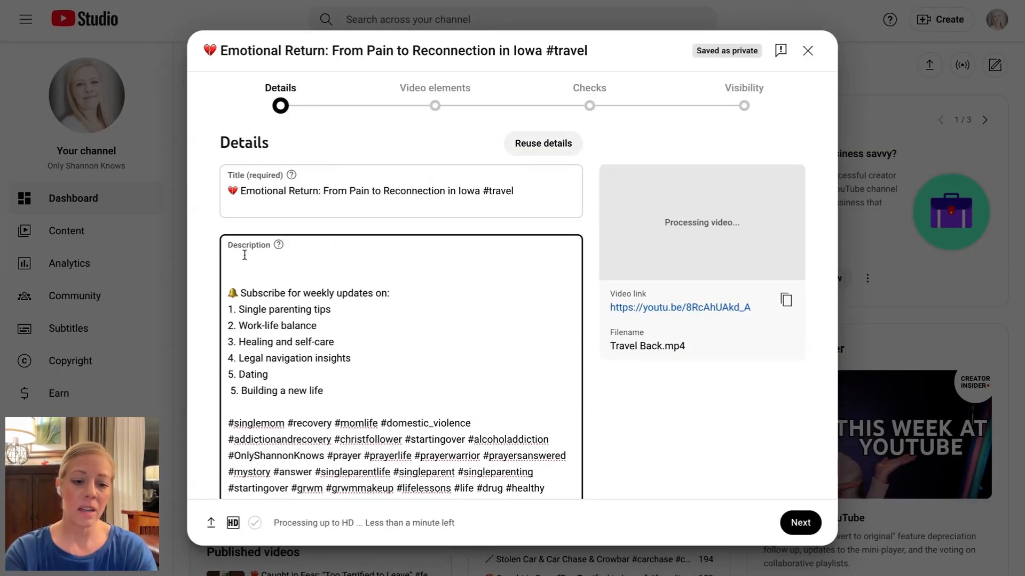
{"action": "key", "text": "ctrl+v"}
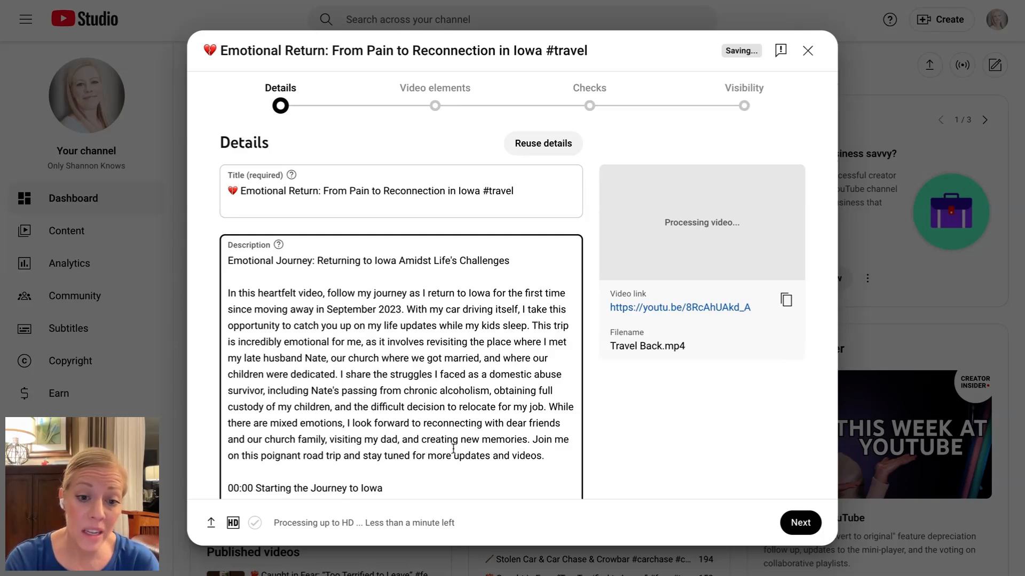
{"action": "scroll", "coordinate": [453, 448], "scroll_direction": "down", "scroll_amount": 5}
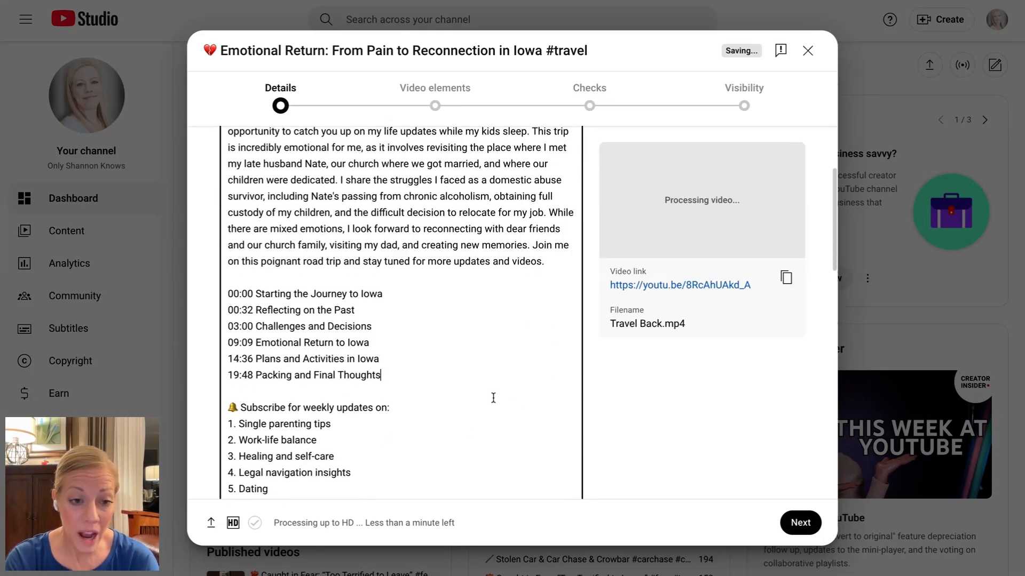
- Check the auto-generated thumbnail options for the video and close them without choosing one
{"action": "scroll", "coordinate": [493, 398], "scroll_direction": "down", "scroll_amount": 5}
{"action": "scroll", "coordinate": [416, 398], "scroll_direction": "down", "scroll_amount": 3}
{"action": "scroll", "coordinate": [362, 383], "scroll_direction": "down", "scroll_amount": 5}
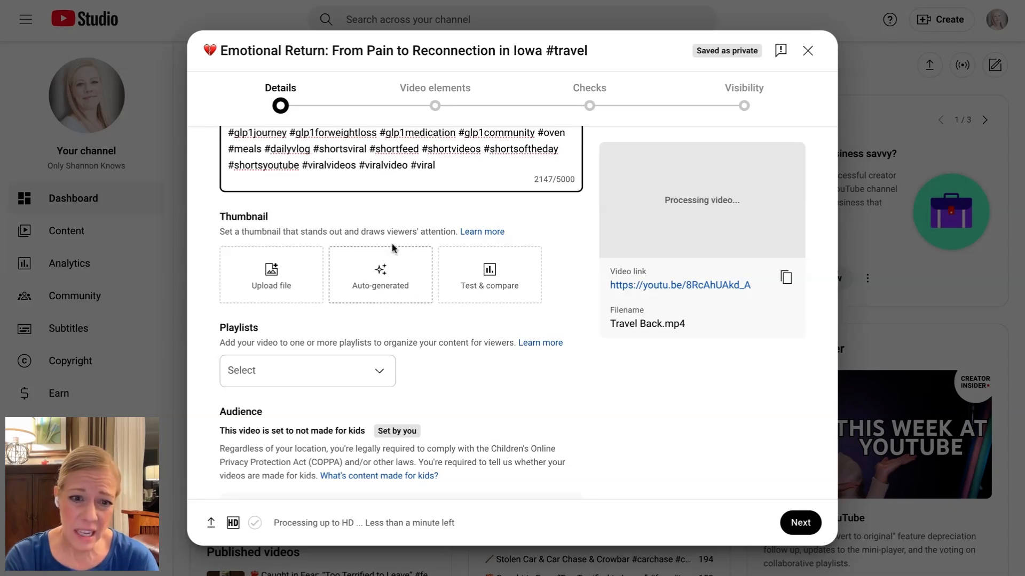
{"action": "left_click", "coordinate": [380, 288]}
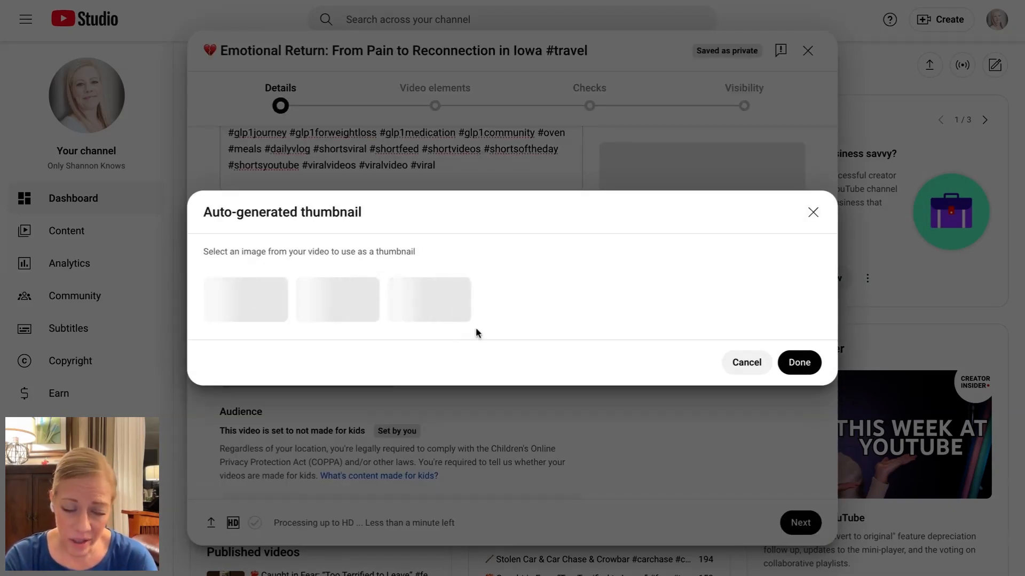
{"action": "left_click", "coordinate": [747, 363]}
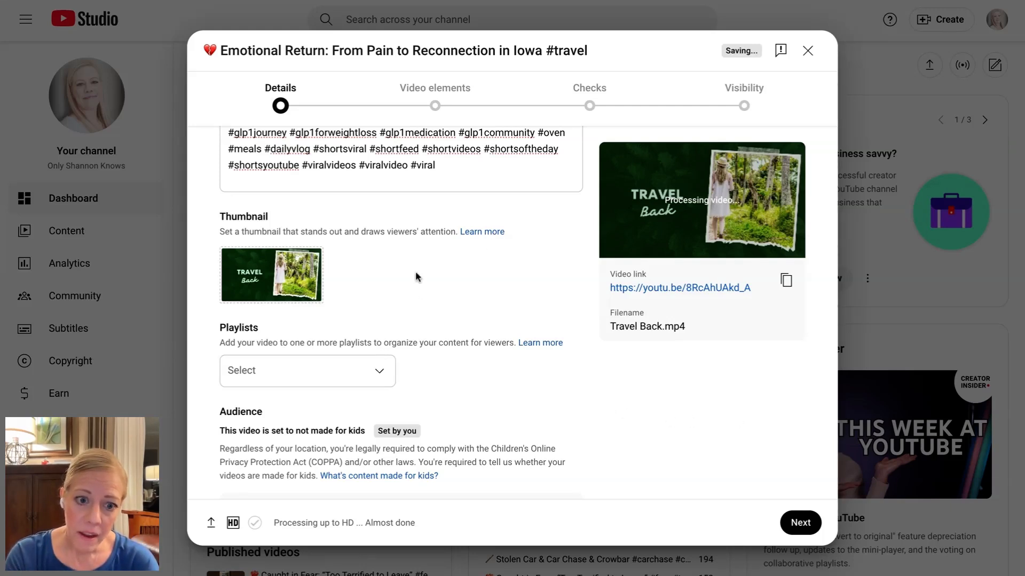
- Look through the channel's existing playlists available for the video and leave the list without choosing one
{"action": "left_click", "coordinate": [381, 373]}
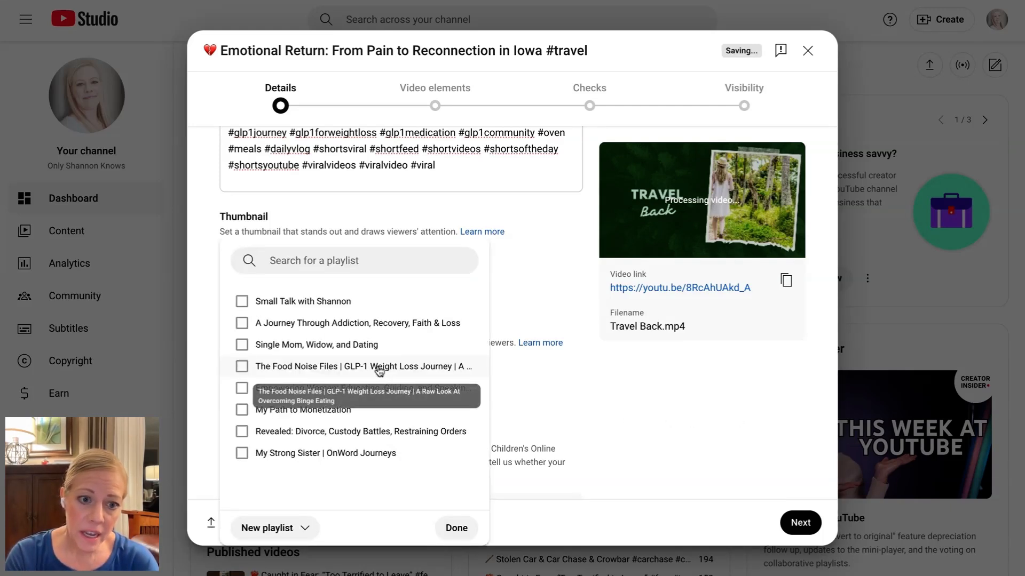
{"action": "scroll", "coordinate": [400, 469], "scroll_direction": "down", "scroll_amount": 1}
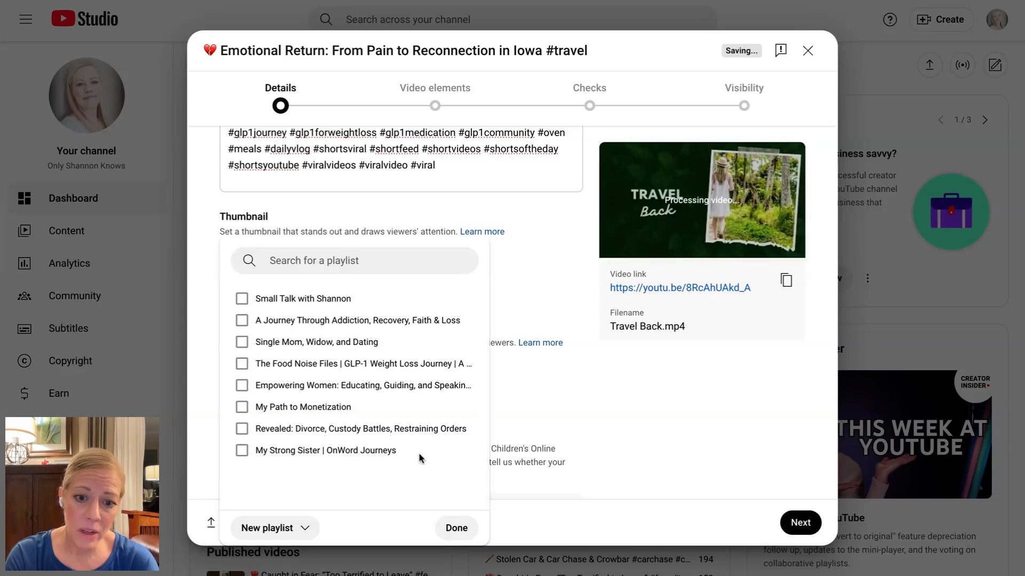
{"action": "left_click", "coordinate": [538, 279]}
{"action": "scroll", "coordinate": [480, 274], "scroll_direction": "down", "scroll_amount": 3}
- Create a public playlist titled "Travel With Me" without a description and also add the video to "Single Mom, Widow, and Dating"
{"action": "left_click", "coordinate": [380, 258]}
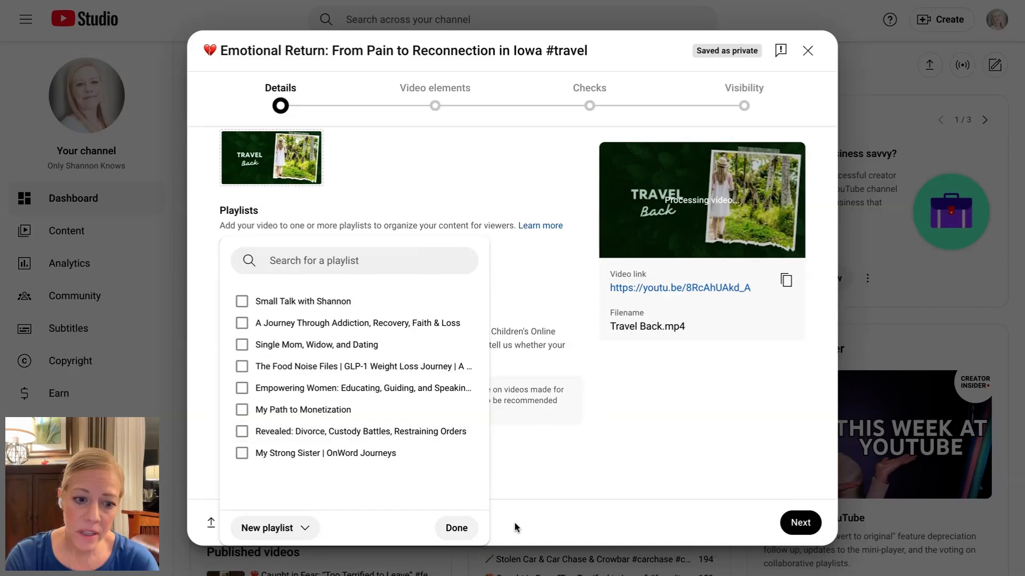
{"action": "left_click", "coordinate": [306, 529]}
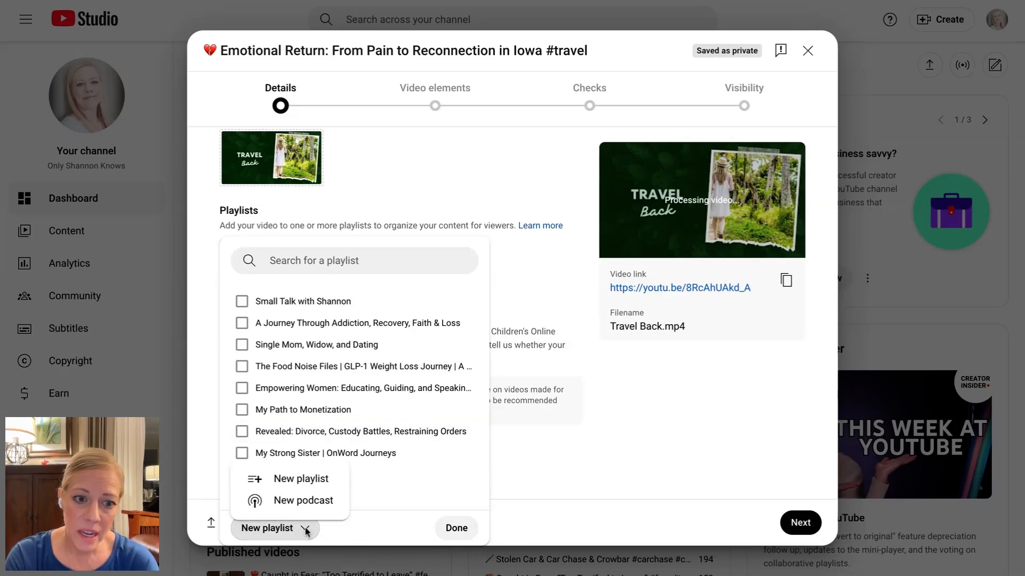
{"action": "left_click", "coordinate": [302, 479]}
{"action": "left_click", "coordinate": [451, 188]}
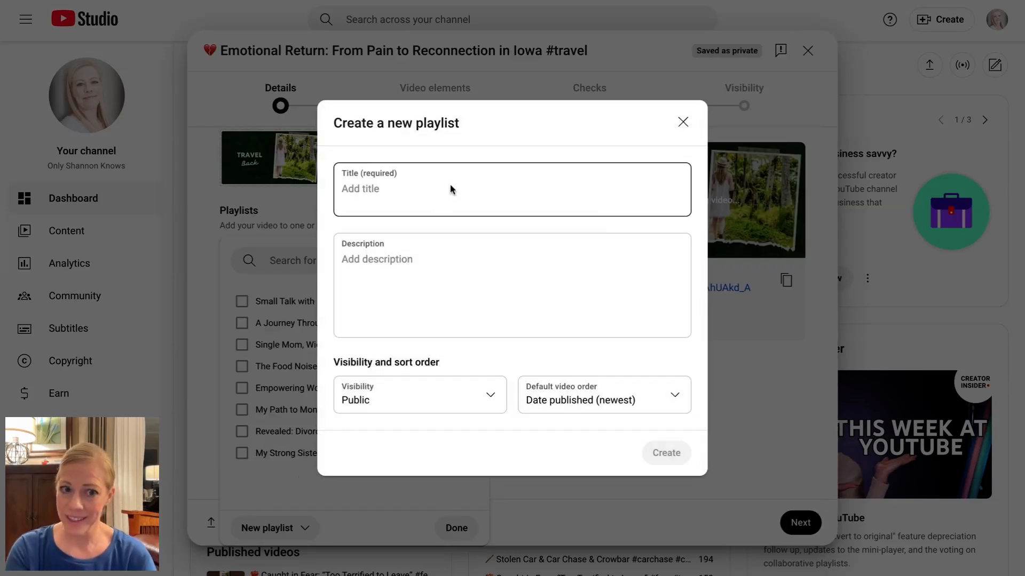
{"action": "type", "text": "Travel With Me"}
{"action": "left_click", "coordinate": [493, 286]}
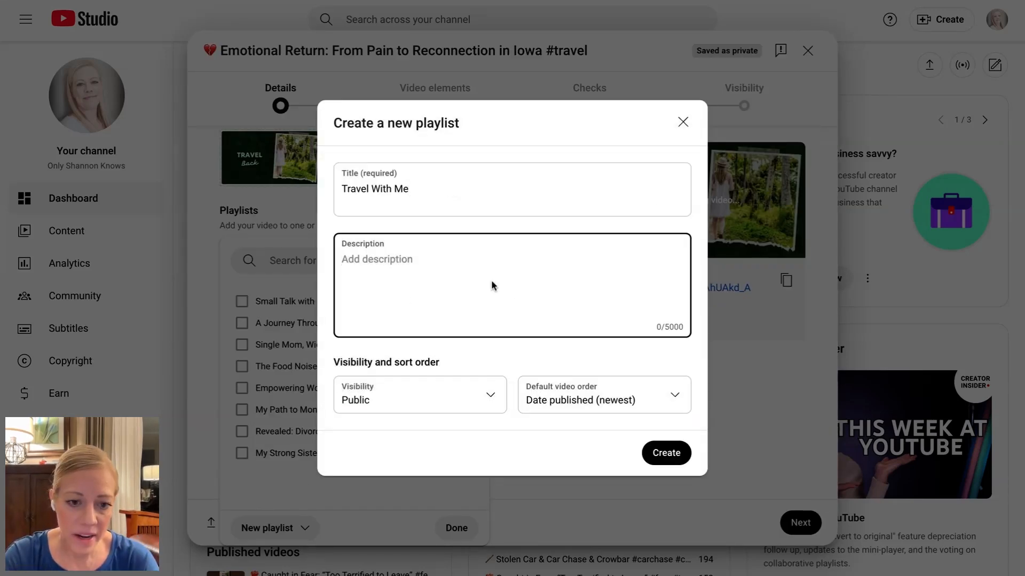
{"action": "left_click", "coordinate": [667, 455]}
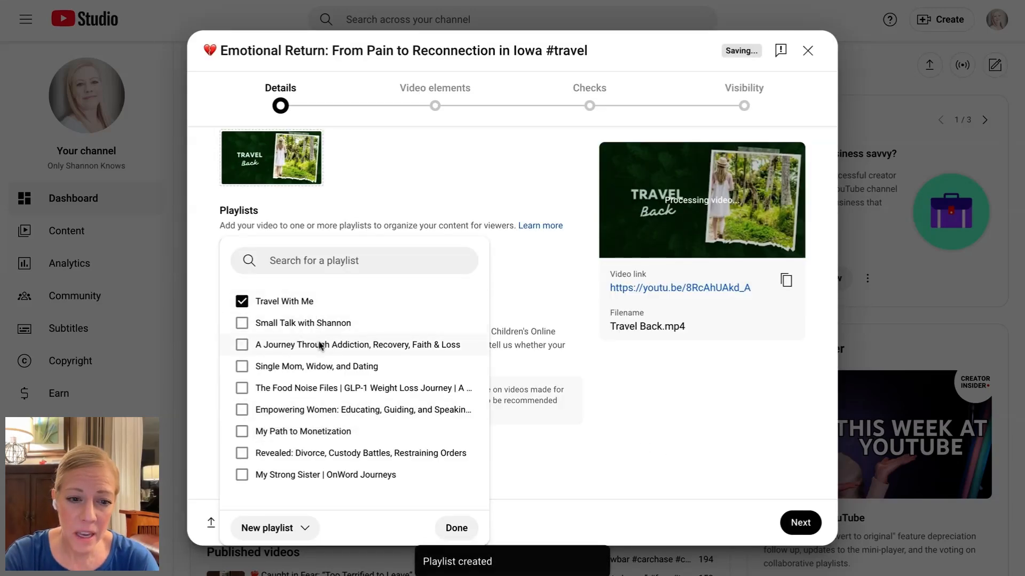
{"action": "left_click", "coordinate": [328, 370]}
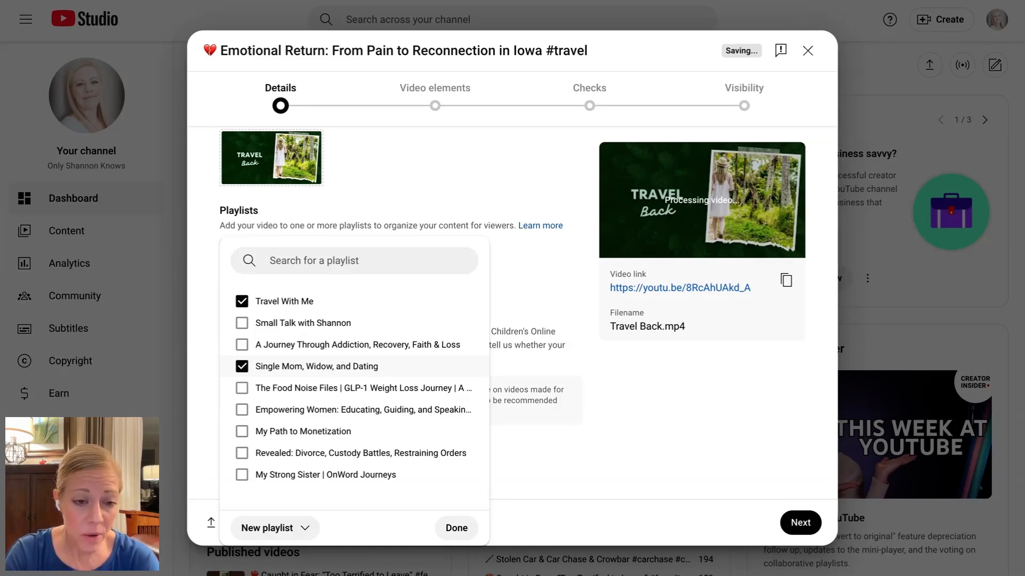
{"action": "left_click", "coordinate": [454, 528]}
- Expand the video's additional details and review the tags, video language and caption certification
{"action": "scroll", "coordinate": [587, 379], "scroll_direction": "down", "scroll_amount": 2}
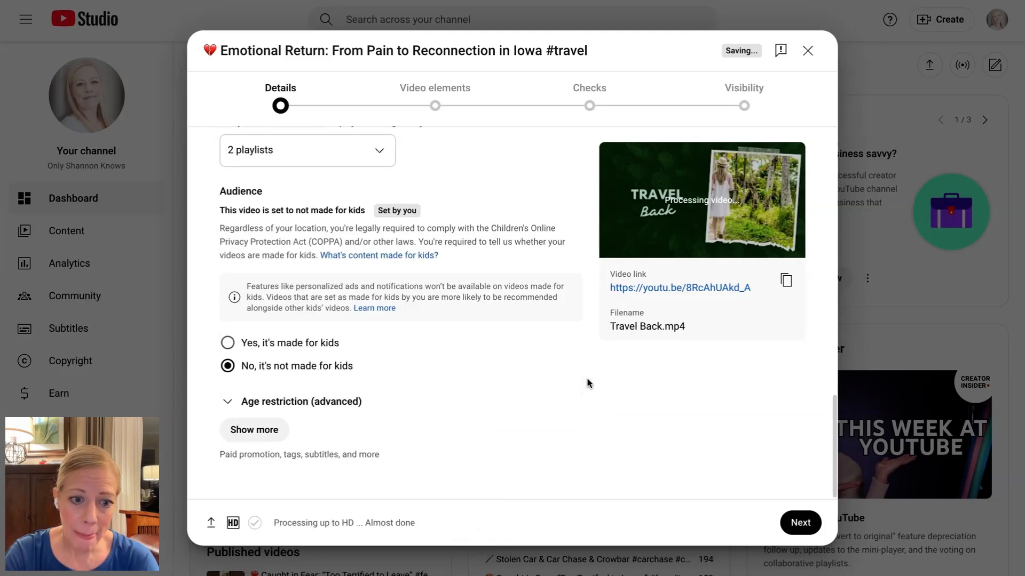
{"action": "left_click", "coordinate": [265, 430]}
{"action": "scroll", "coordinate": [473, 373], "scroll_direction": "down", "scroll_amount": 6}
{"action": "scroll", "coordinate": [473, 376], "scroll_direction": "down", "scroll_amount": 12}
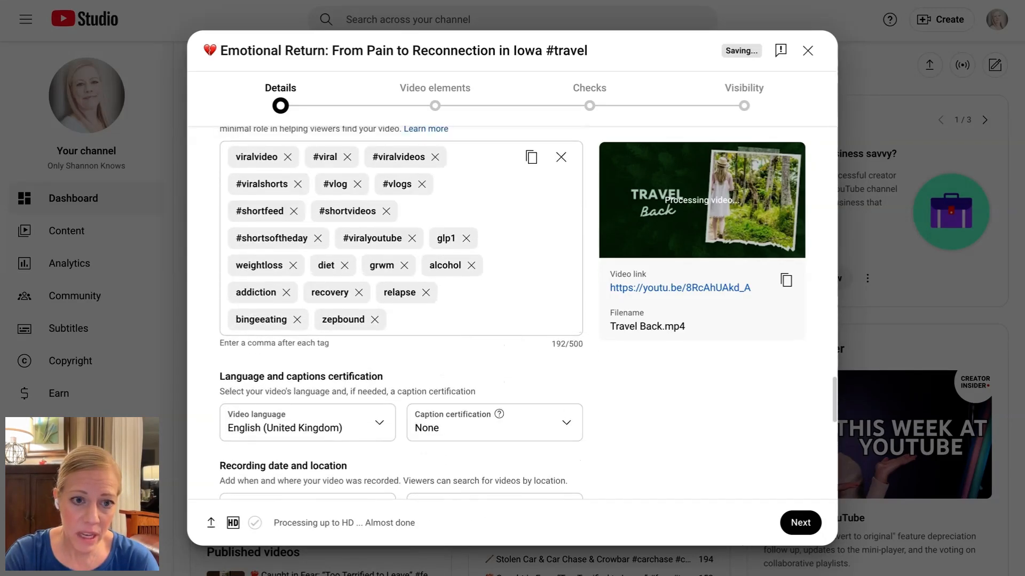
{"action": "scroll", "coordinate": [341, 328], "scroll_direction": "up", "scroll_amount": 2}
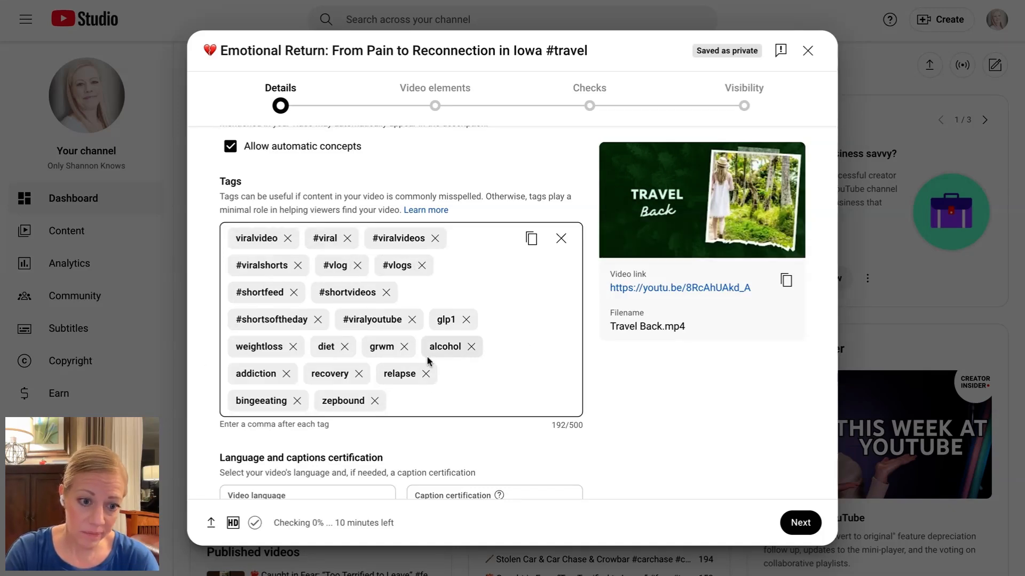
{"action": "scroll", "coordinate": [492, 353], "scroll_direction": "down", "scroll_amount": 1}
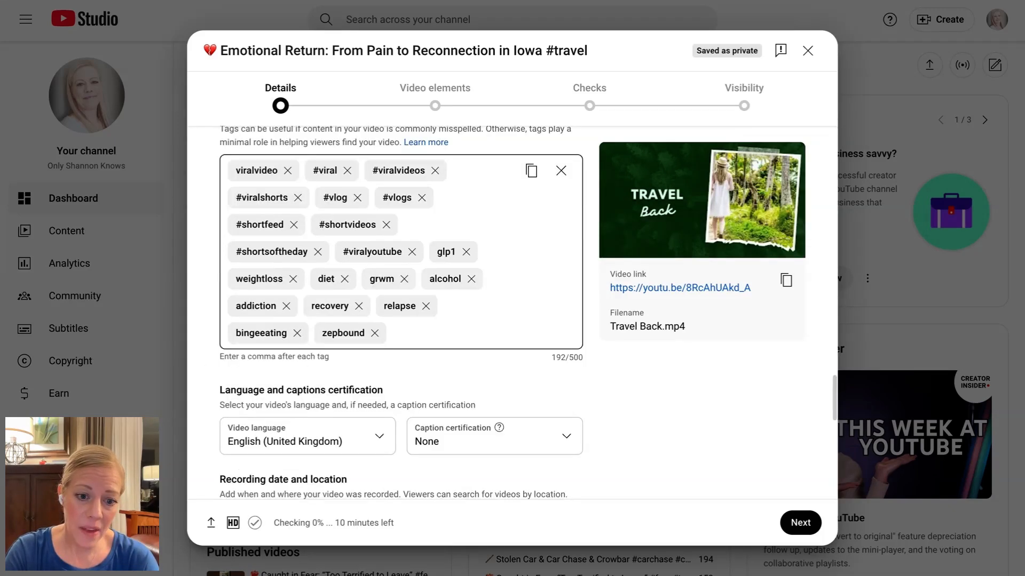
- Continue to the video elements, add an end screen with one video and one subscribe element, and feature the most recent upload
{"action": "left_click", "coordinate": [805, 522]}
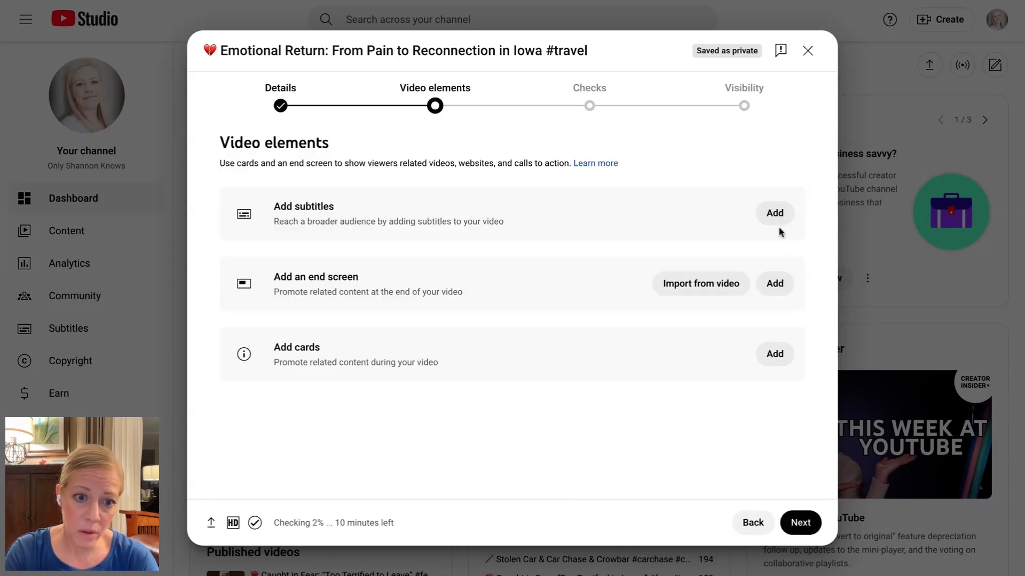
{"action": "left_click", "coordinate": [782, 287]}
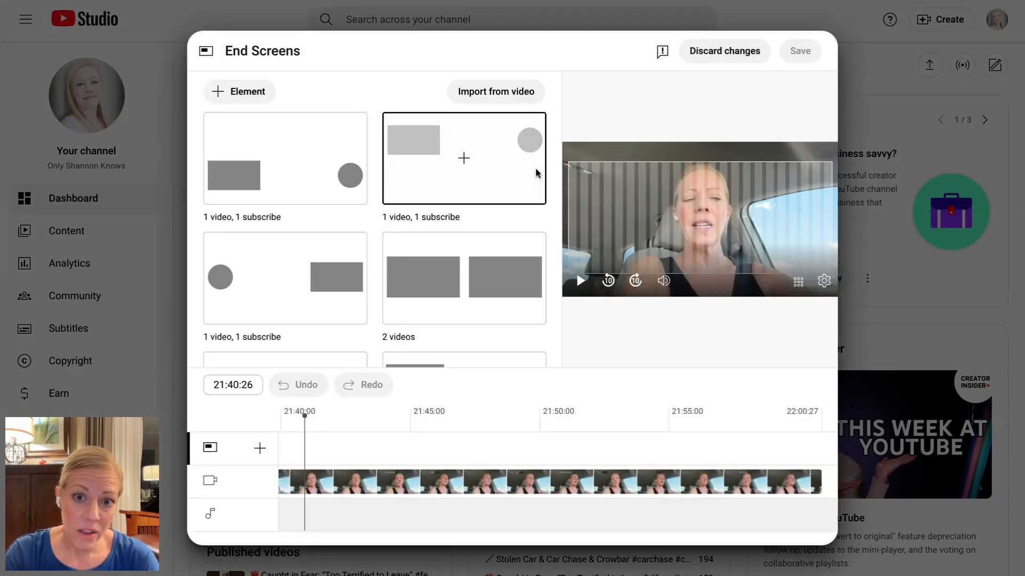
{"action": "left_click", "coordinate": [281, 182]}
{"action": "left_click", "coordinate": [572, 242]}
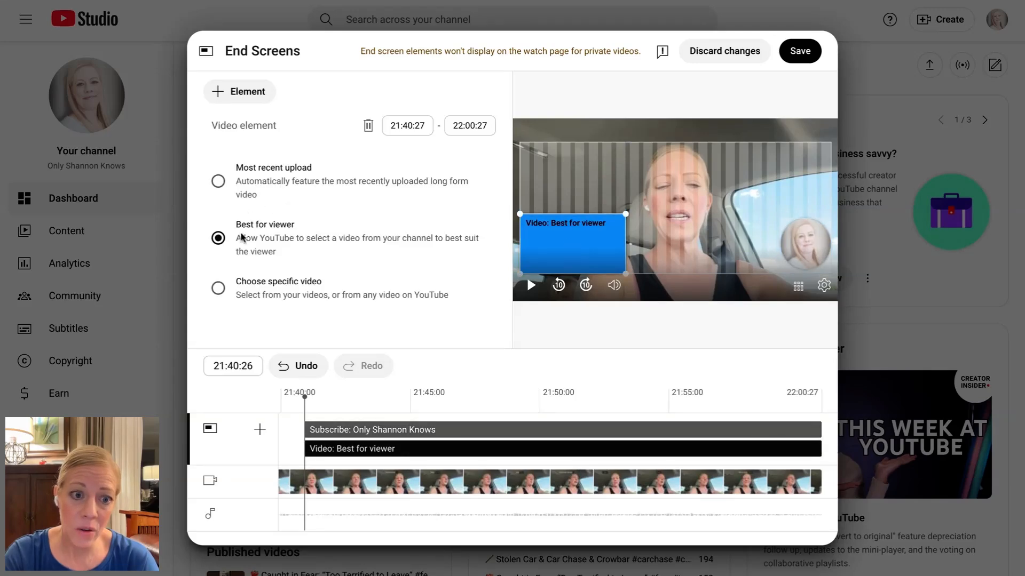
{"action": "left_click", "coordinate": [219, 182]}
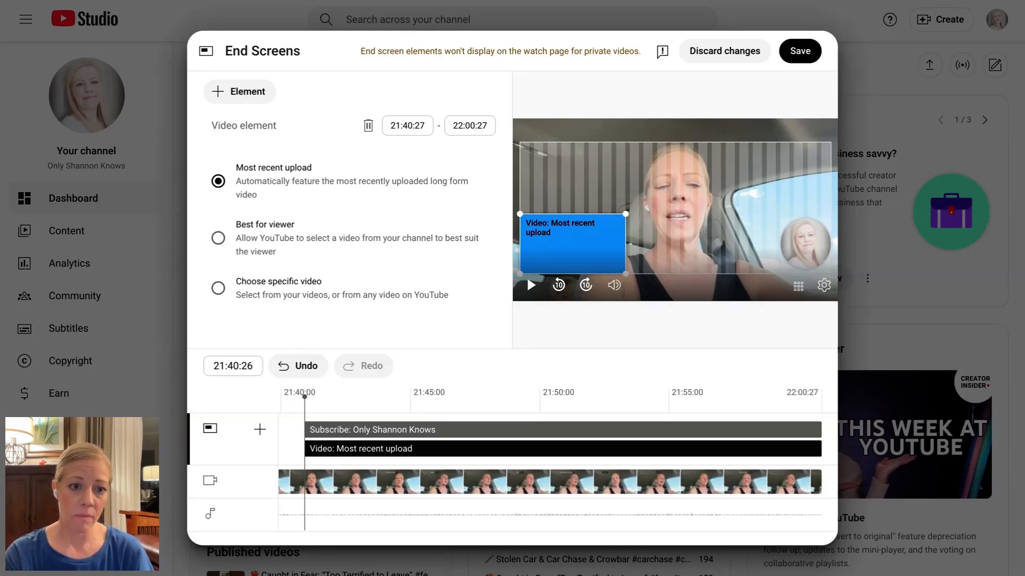
{"action": "left_click", "coordinate": [219, 288]}
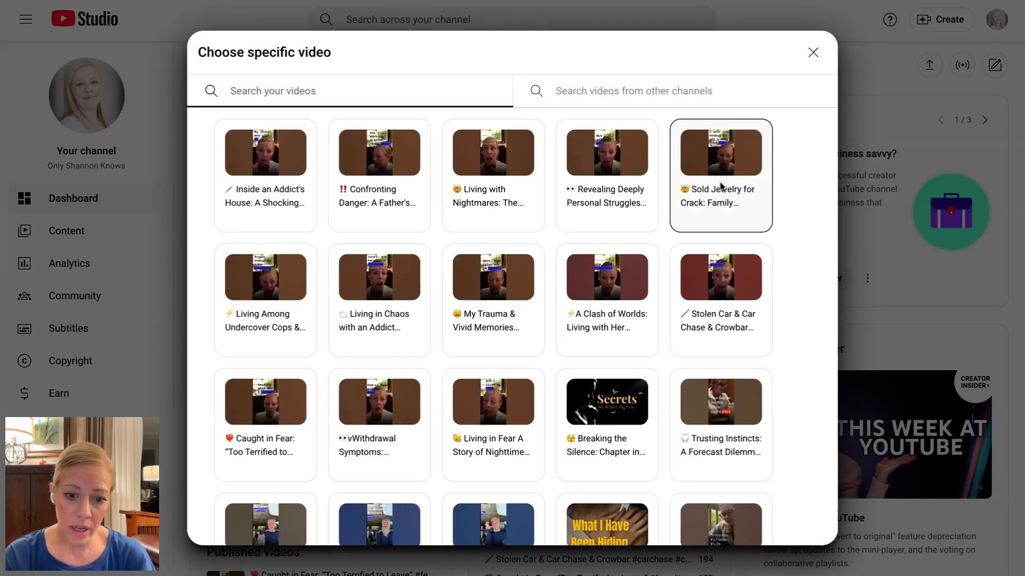
{"action": "left_click", "coordinate": [812, 53]}
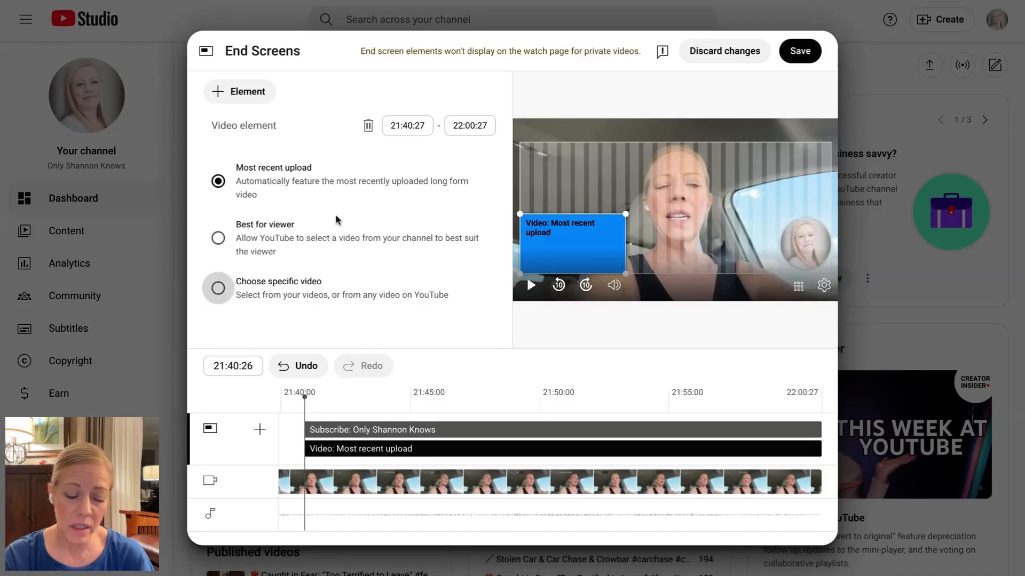
- Add the "Single Mom, Widow, and Dating" playlist as an element to the end screen and save it
{"action": "left_click", "coordinate": [225, 96]}
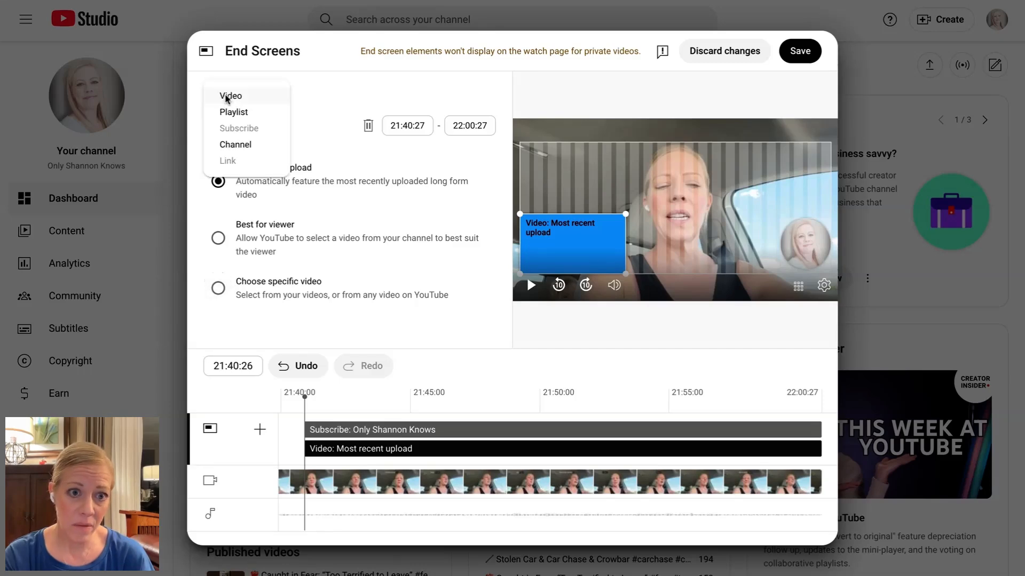
{"action": "left_click", "coordinate": [229, 110]}
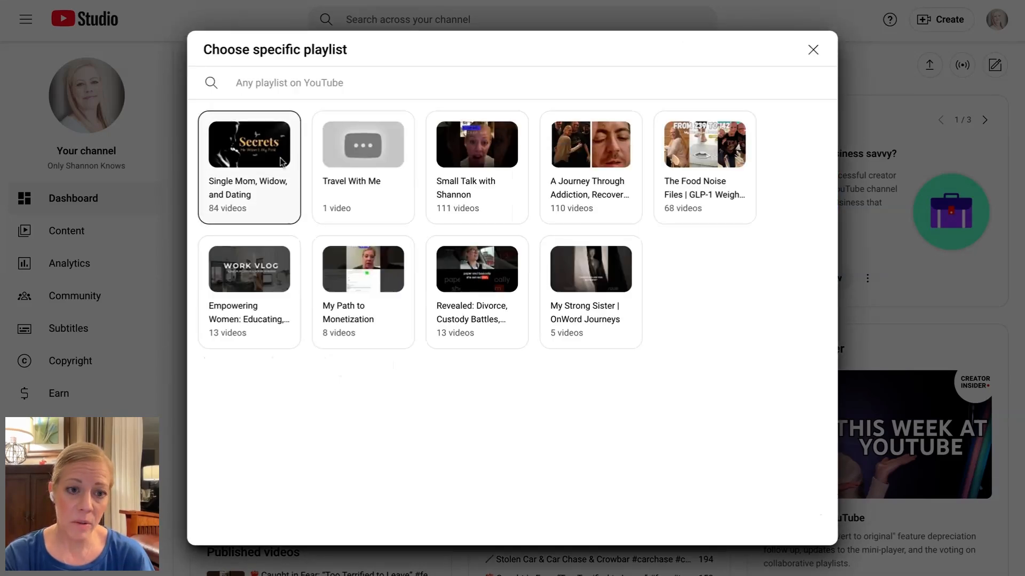
{"action": "left_click", "coordinate": [283, 194]}
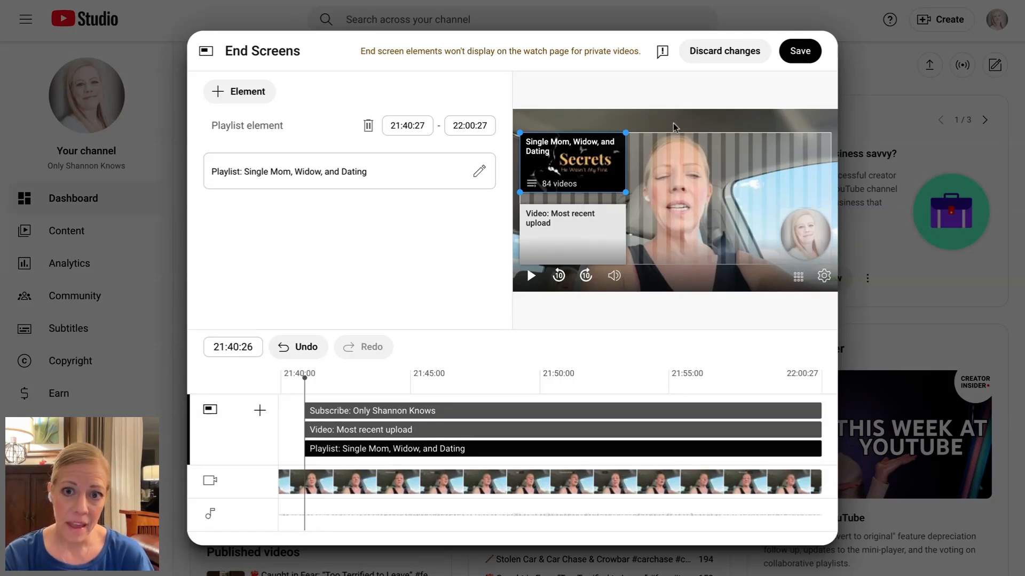
{"action": "left_click", "coordinate": [805, 51]}
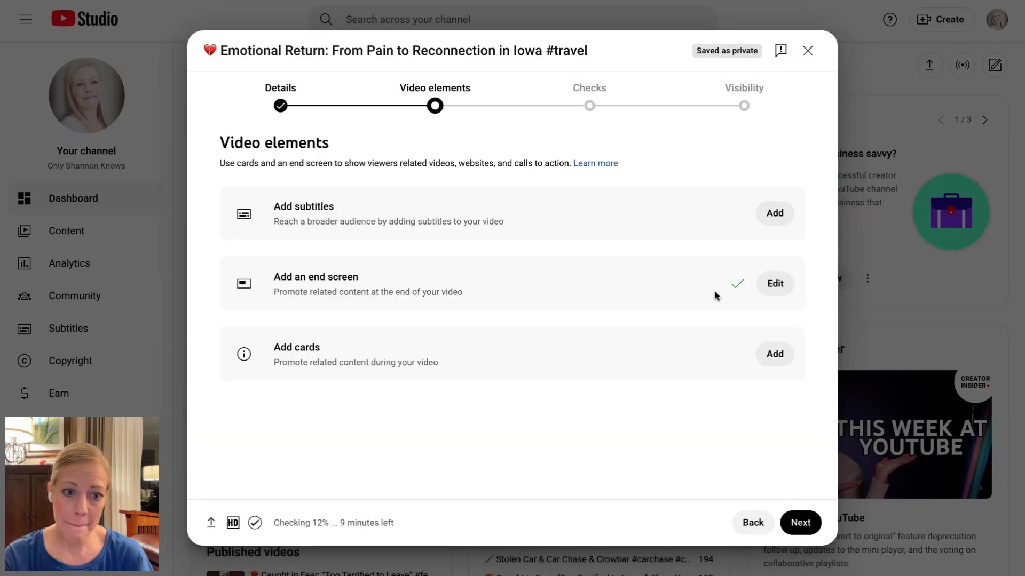
- Add a card at 00:00:00 linking to the "Single Mom, Widow, and Dating" playlist and save it
{"action": "left_click", "coordinate": [769, 353]}
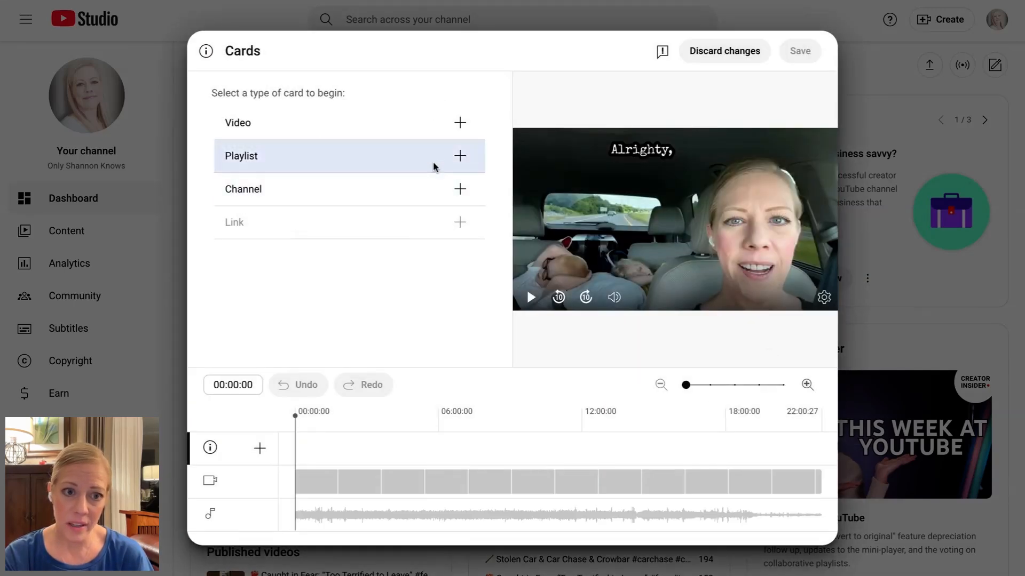
{"action": "left_click", "coordinate": [460, 156]}
{"action": "key", "text": "Escape"}
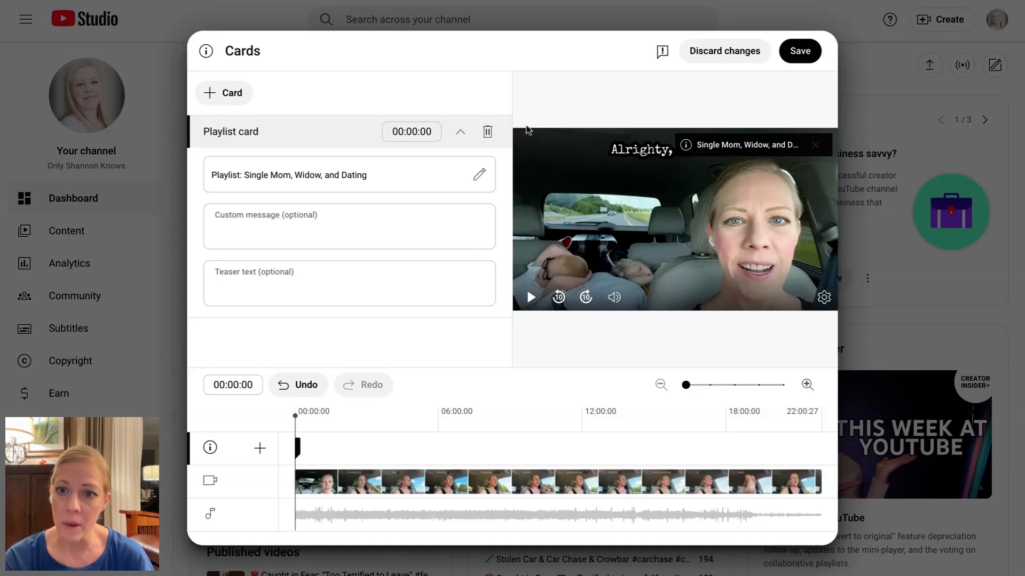
{"action": "left_click", "coordinate": [799, 52]}
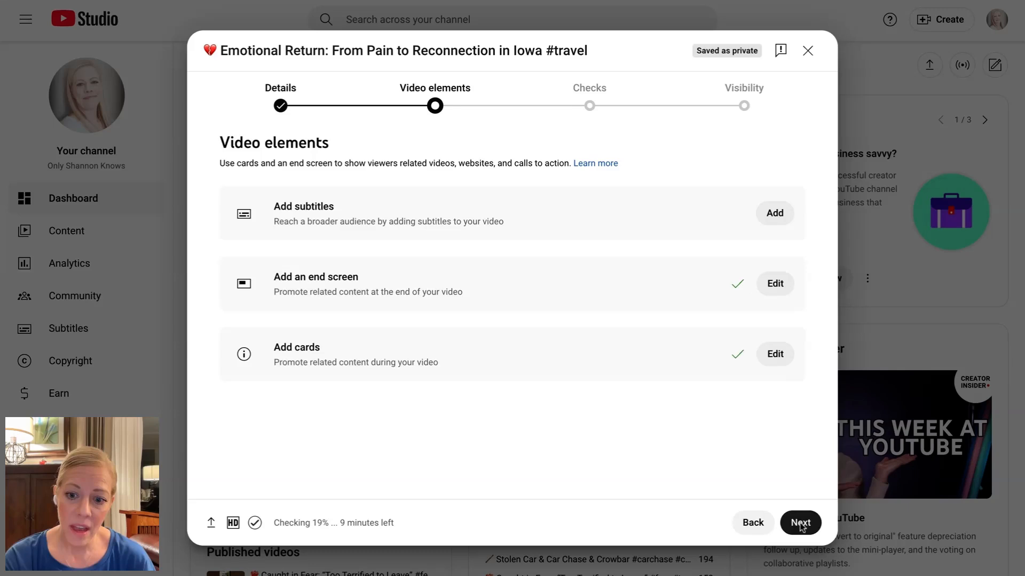
- Proceed to the visibility settings and schedule the video as public for May 26, 2025 at 12:00 AM
{"action": "left_click", "coordinate": [800, 524]}
{"action": "left_click", "coordinate": [800, 524]}
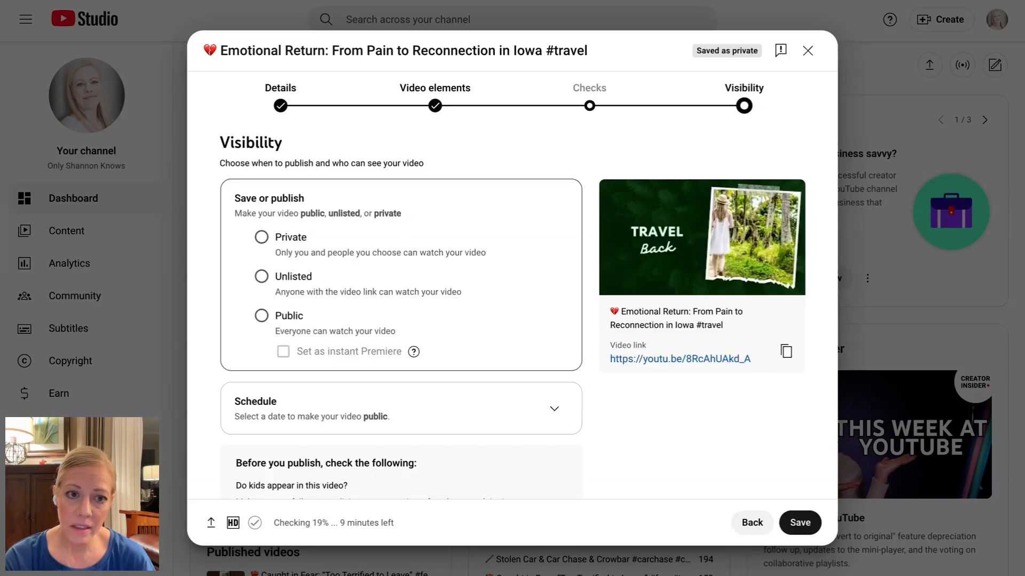
{"action": "left_click", "coordinate": [552, 409]}
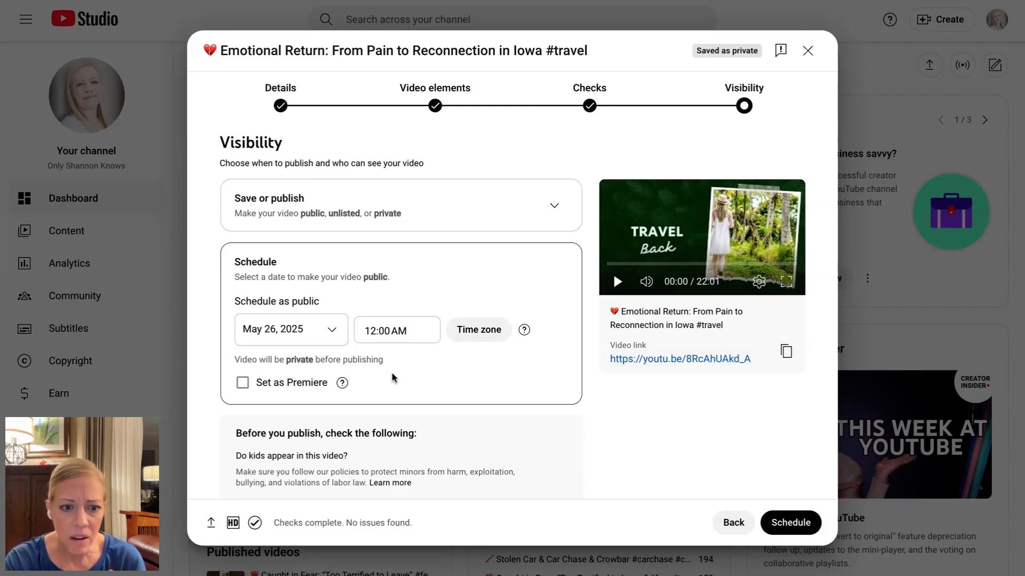
{"action": "scroll", "coordinate": [409, 407], "scroll_direction": "down", "scroll_amount": 2}
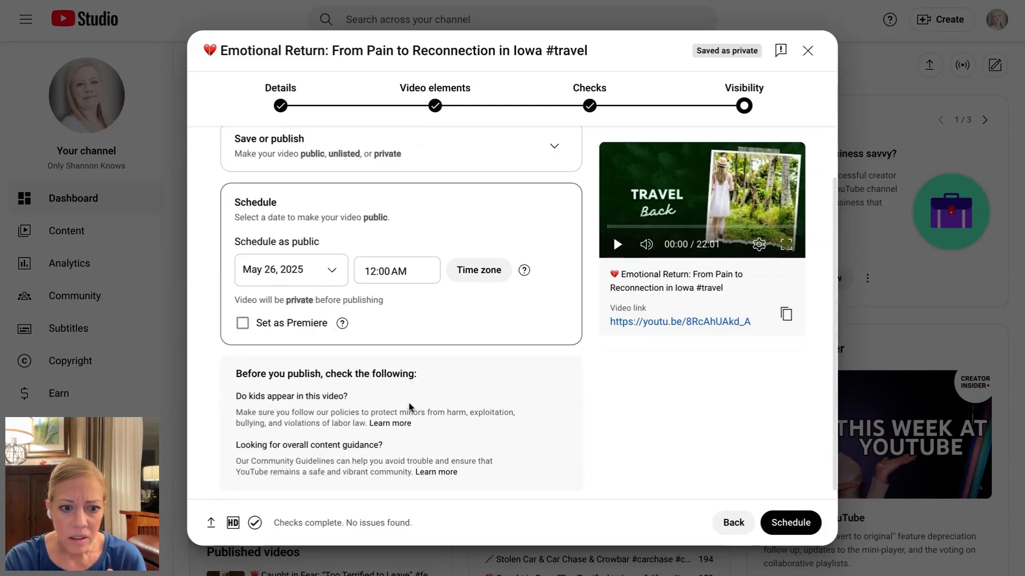
{"action": "scroll", "coordinate": [442, 384], "scroll_direction": "up", "scroll_amount": 2}
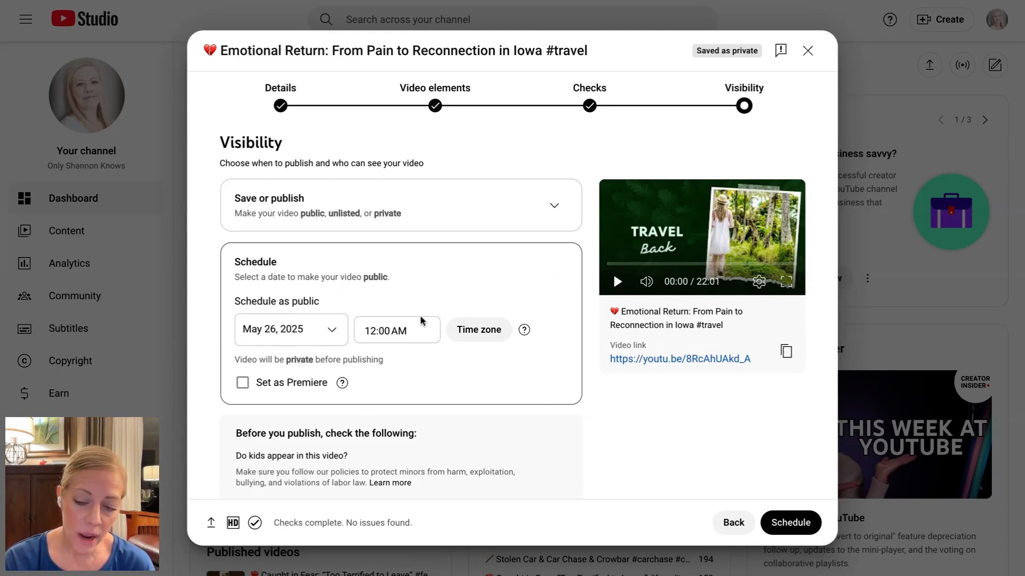
{"action": "left_click", "coordinate": [788, 523]}
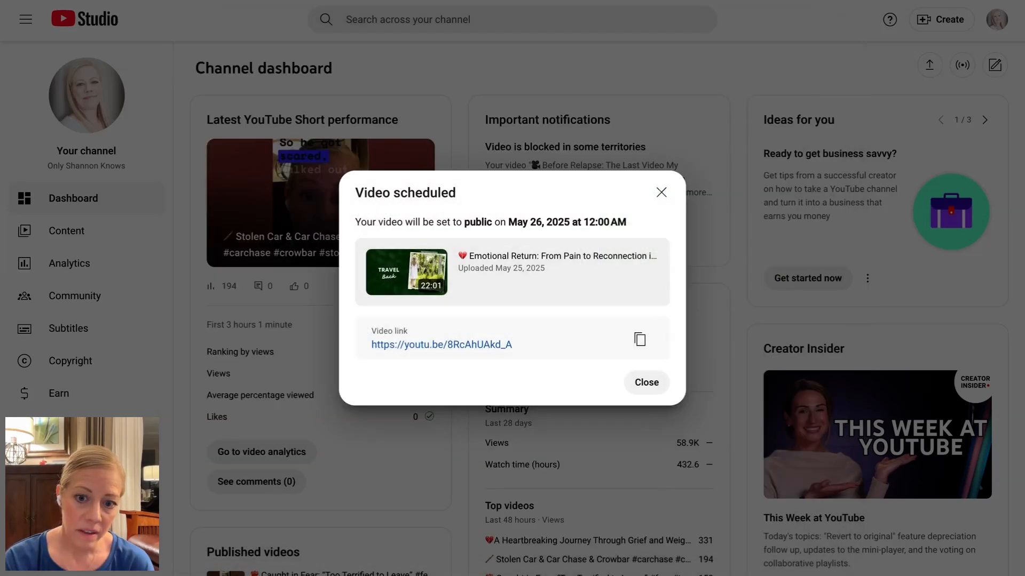
{"action": "left_click", "coordinate": [646, 386]}
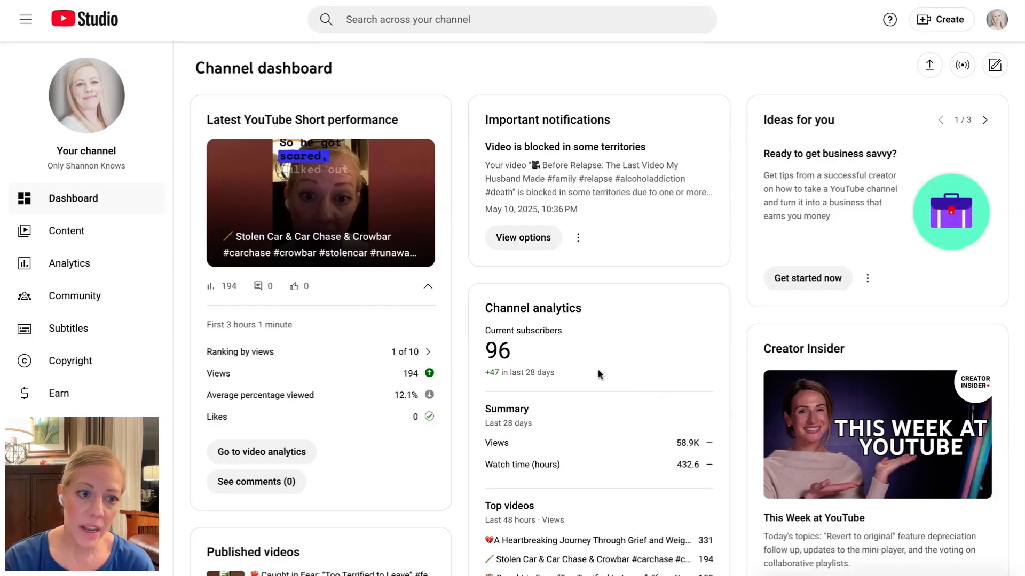
- Open the channel content, dismiss the upload survey, and check the visibility of the uploaded videos and Shorts
{"action": "left_click", "coordinate": [105, 231]}
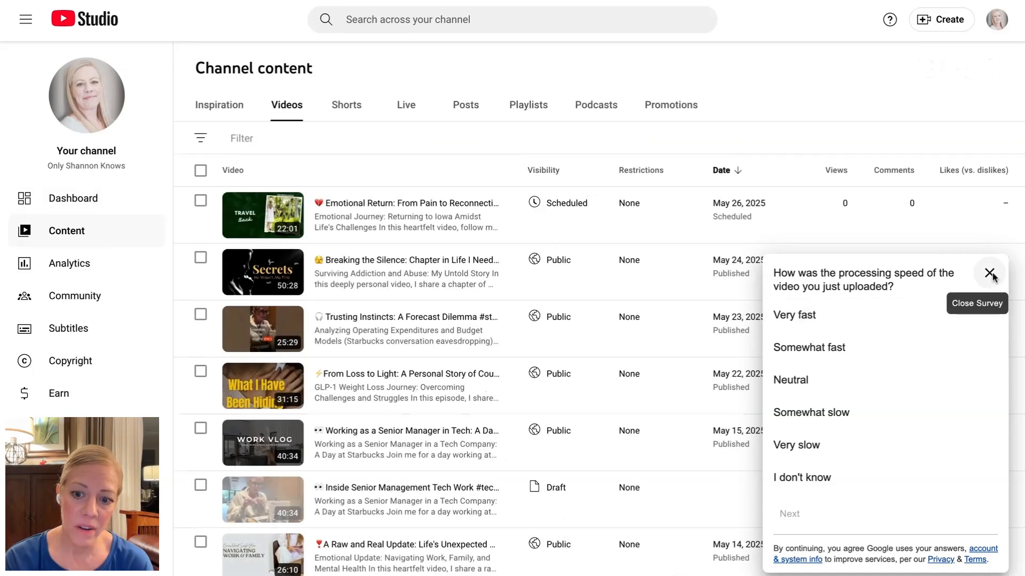
{"action": "left_click", "coordinate": [990, 273]}
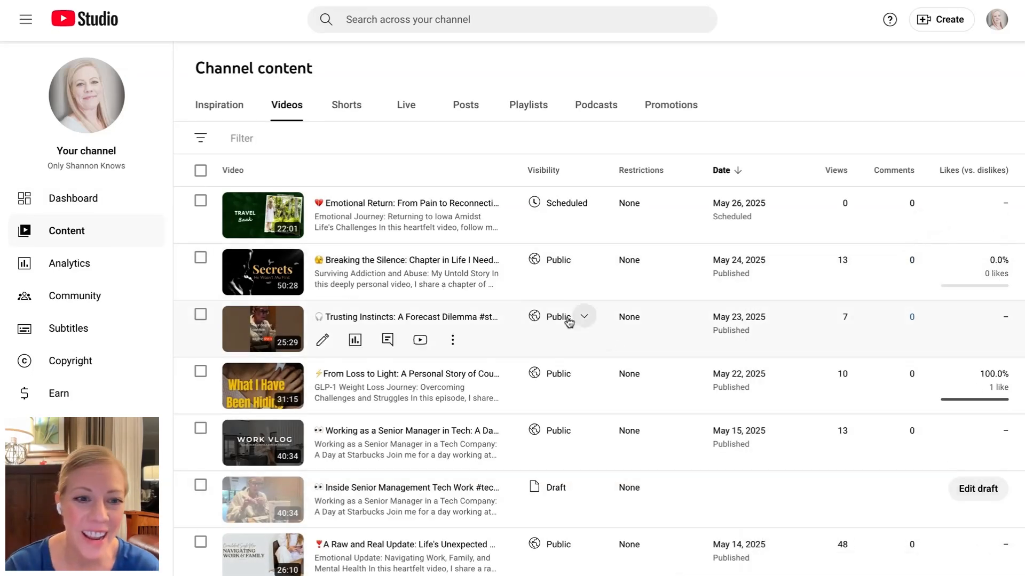
{"action": "mouse_move", "coordinate": [531, 222]}
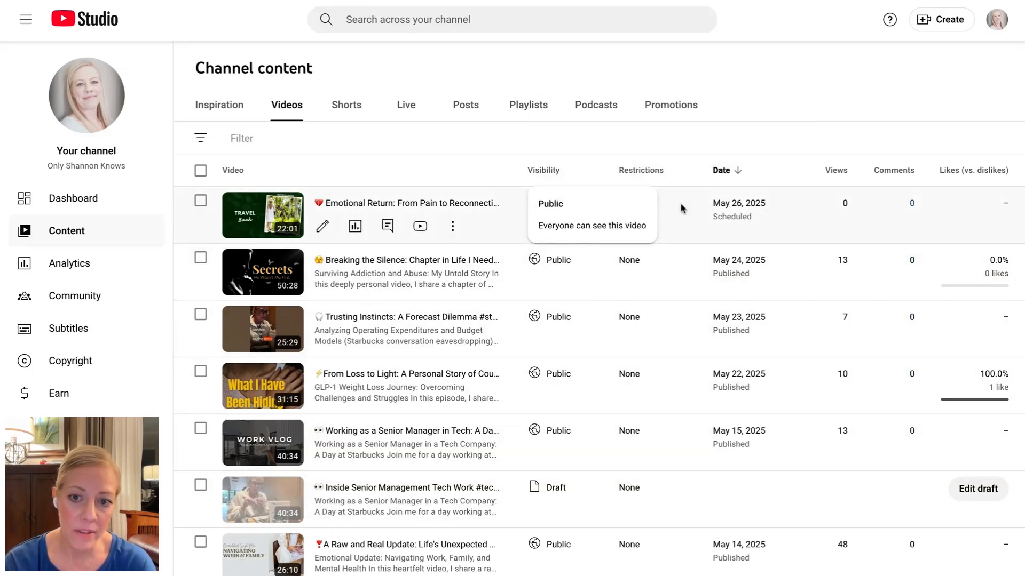
{"action": "left_click", "coordinate": [347, 107]}
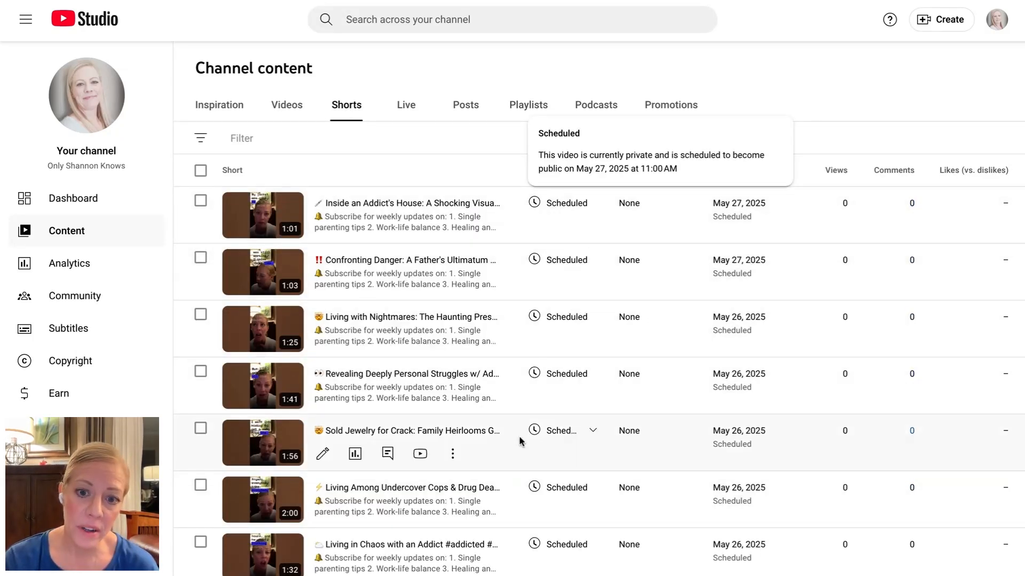
- Switch to Descript, leave the drafted YouTube description for IMG_2905, and open the Create clips tool
{"action": "left_click", "coordinate": [286, 105]}
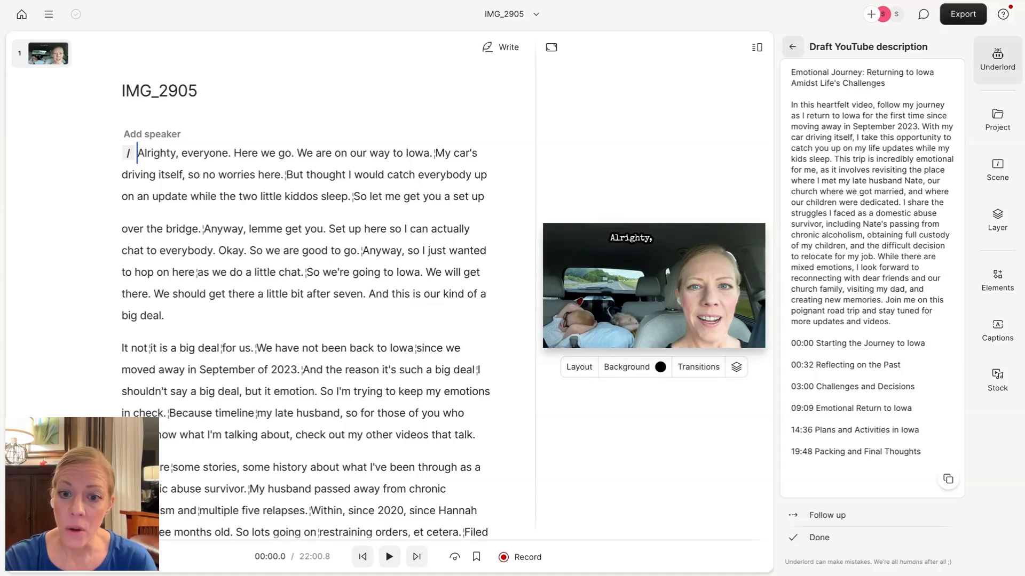
{"action": "left_click", "coordinate": [792, 48]}
{"action": "left_click", "coordinate": [794, 48]}
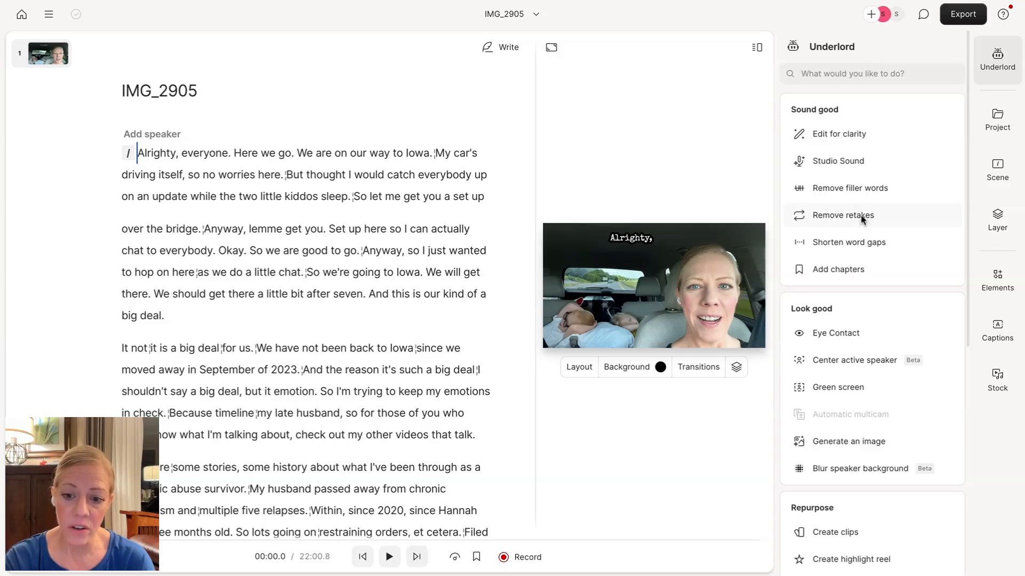
{"action": "scroll", "coordinate": [860, 213], "scroll_direction": "down", "scroll_amount": 4}
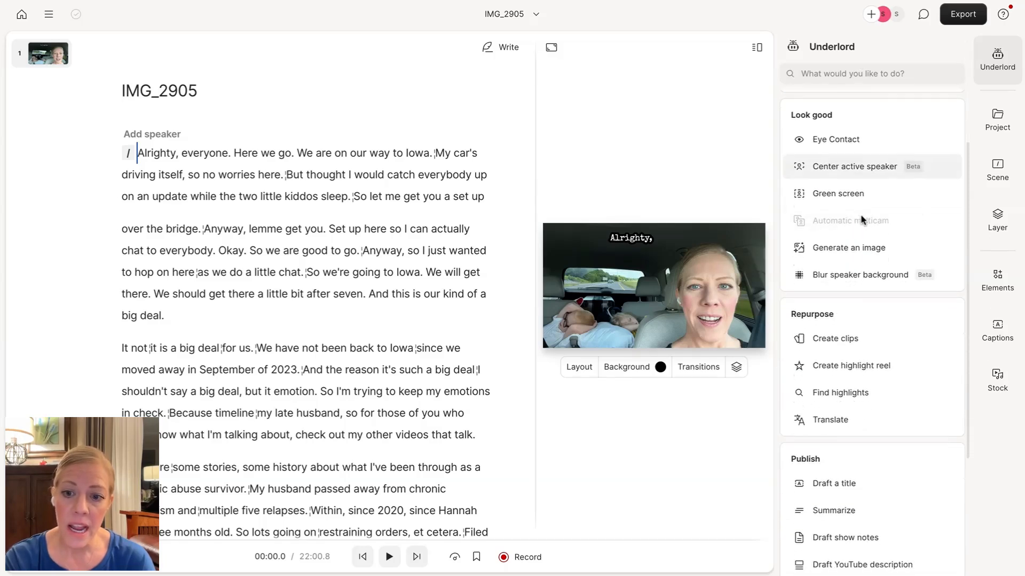
{"action": "left_click", "coordinate": [846, 341]}
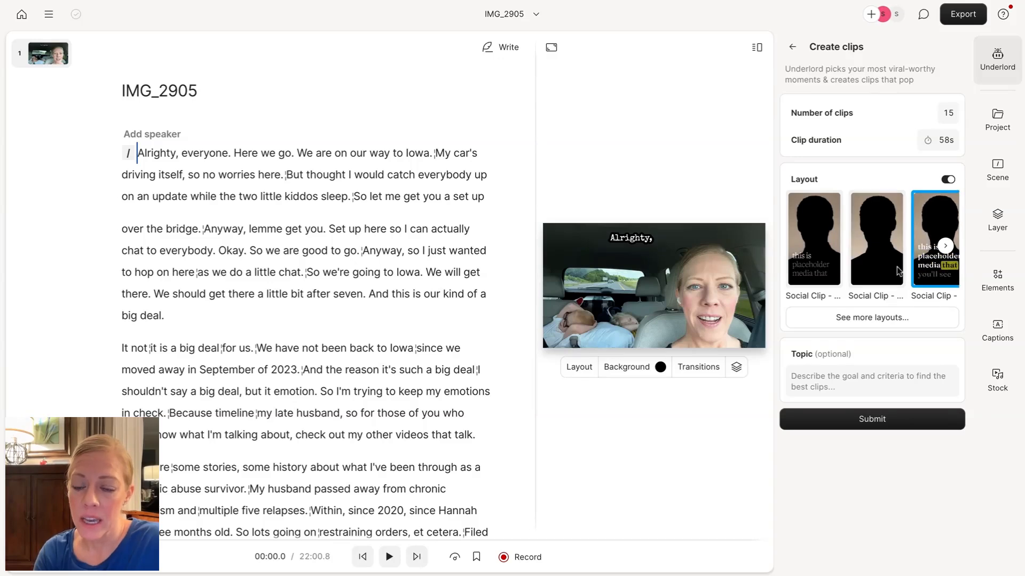
- Choose the second Social Clip layout and generate 15 clips with a 58-second duration from IMG_2905
{"action": "left_click", "coordinate": [830, 260]}
{"action": "left_click", "coordinate": [876, 257]}
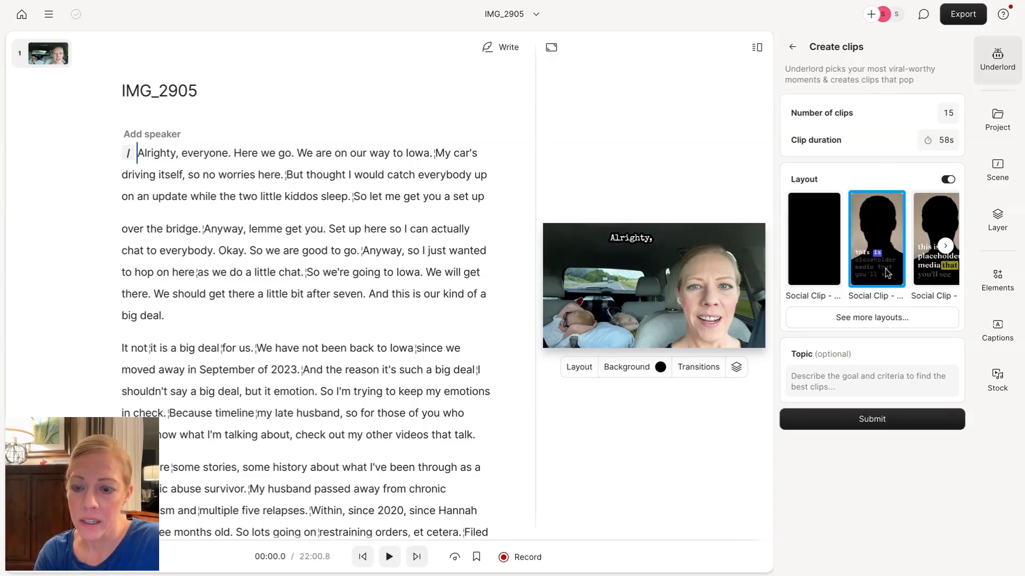
{"action": "left_click", "coordinate": [945, 247]}
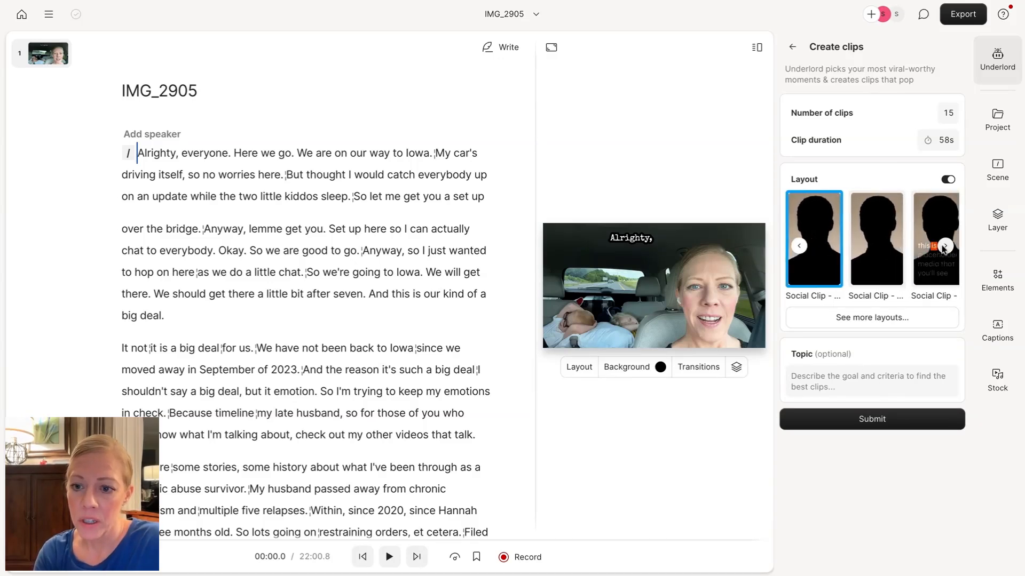
{"action": "left_click", "coordinate": [945, 246]}
{"action": "left_click", "coordinate": [944, 246]}
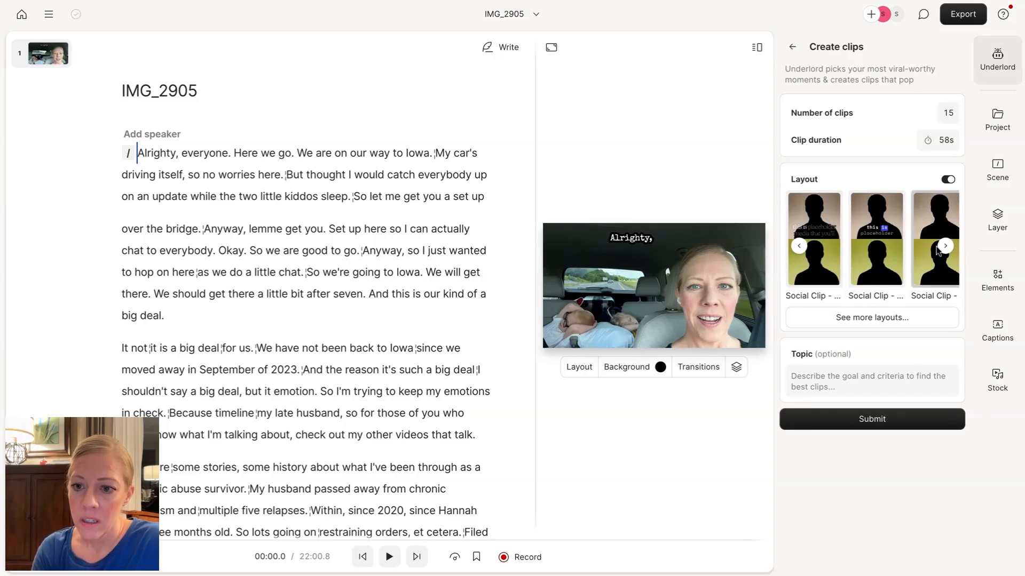
{"action": "left_click", "coordinate": [800, 247]}
{"action": "left_click", "coordinate": [800, 247]}
{"action": "left_click", "coordinate": [800, 247]}
{"action": "left_click", "coordinate": [800, 247]}
{"action": "left_click", "coordinate": [886, 248]}
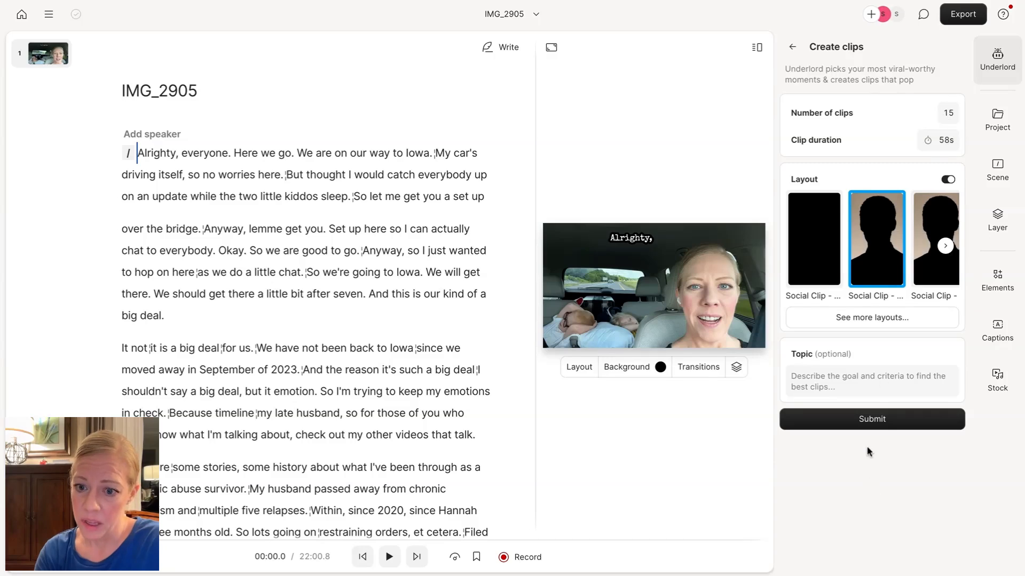
{"action": "left_click", "coordinate": [882, 421]}
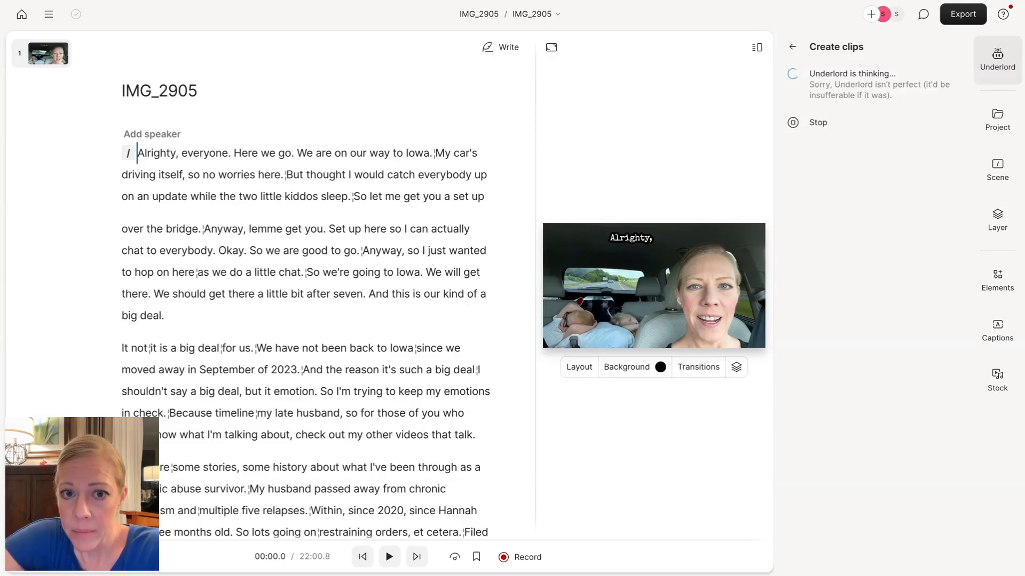
- Open the "A Secret Move to Tennessee" clip and move its captions to the top of the frame and back to the bottom
{"action": "key", "text": "space"}
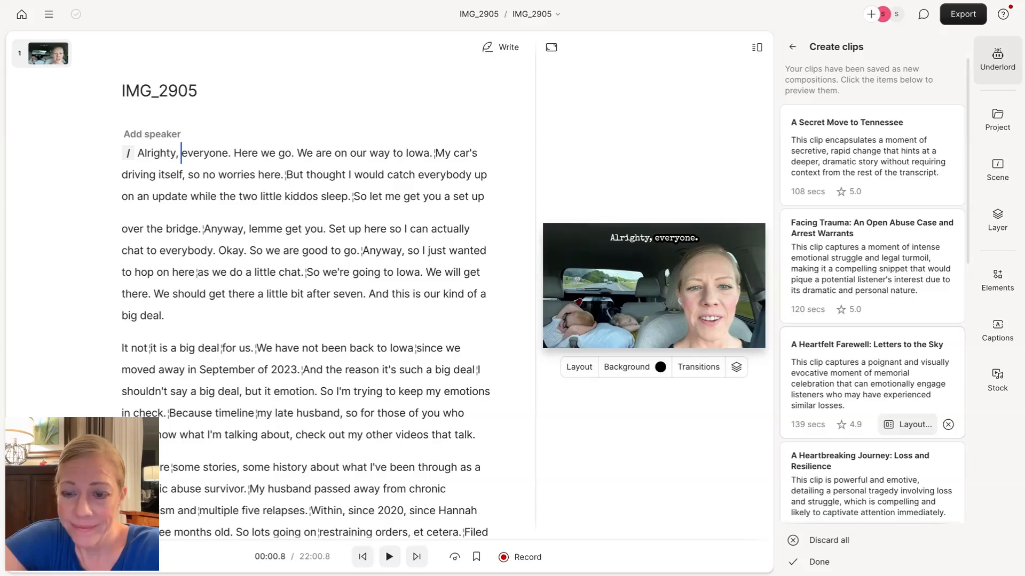
{"action": "left_click", "coordinate": [906, 154]}
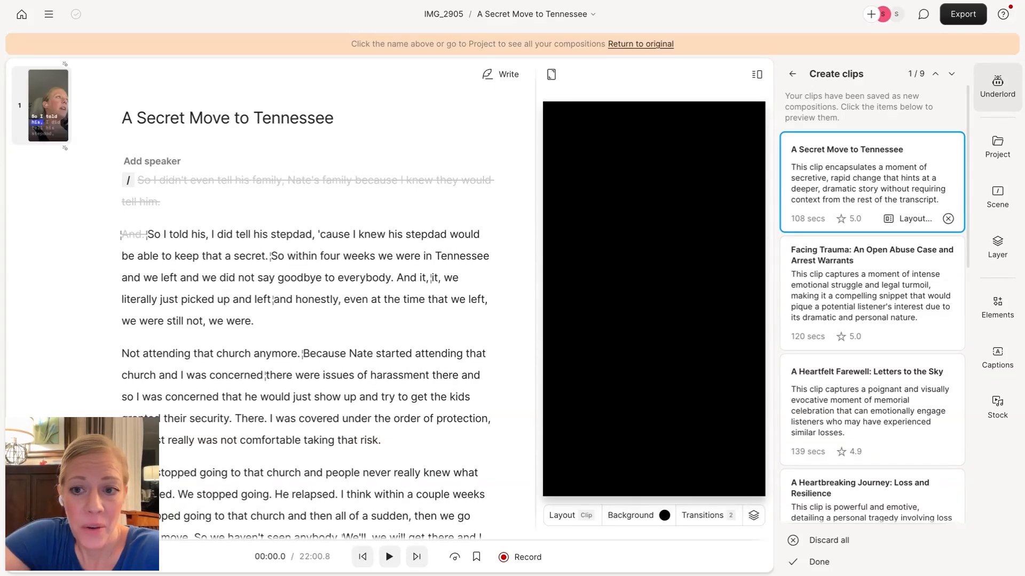
{"action": "left_click", "coordinate": [680, 392]}
{"action": "left_click_drag", "start_coordinate": [681, 391], "coordinate": [672, 159]}
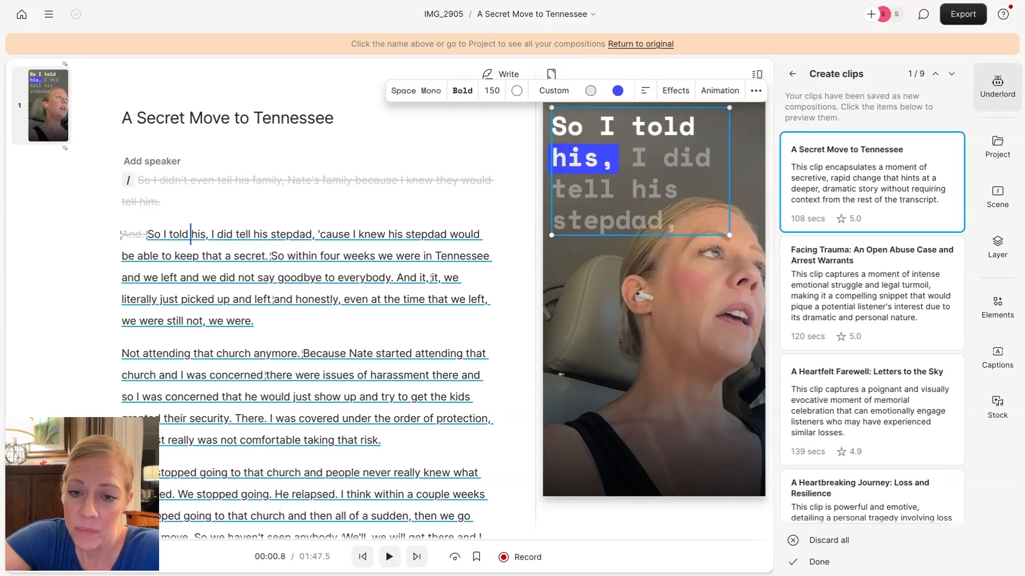
{"action": "left_click_drag", "start_coordinate": [681, 129], "coordinate": [695, 390]}
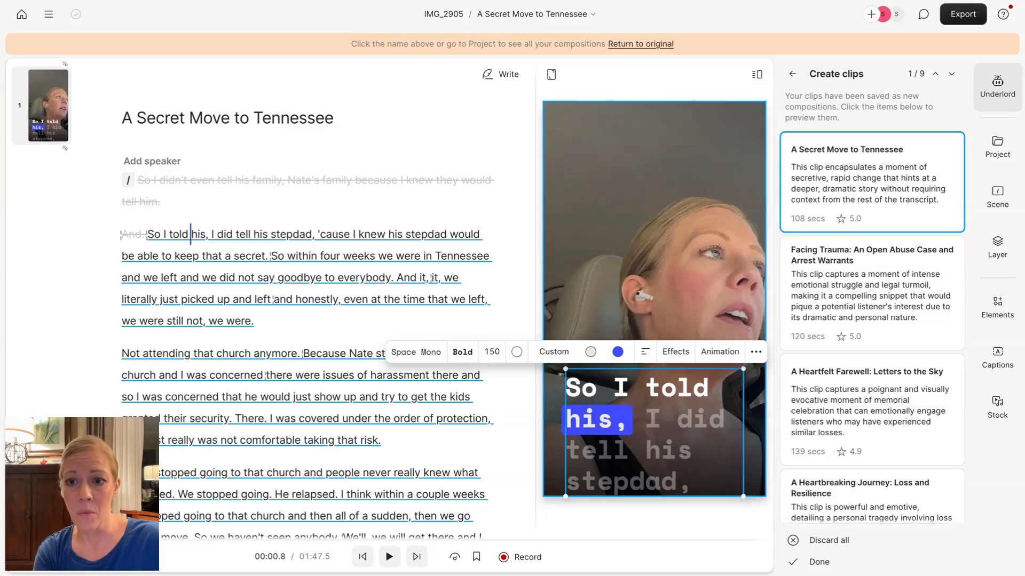
- Look through the list of generated clips and their descriptions
{"action": "scroll", "coordinate": [887, 320], "scroll_direction": "down", "scroll_amount": 5}
{"action": "scroll", "coordinate": [889, 322], "scroll_direction": "down", "scroll_amount": 7}
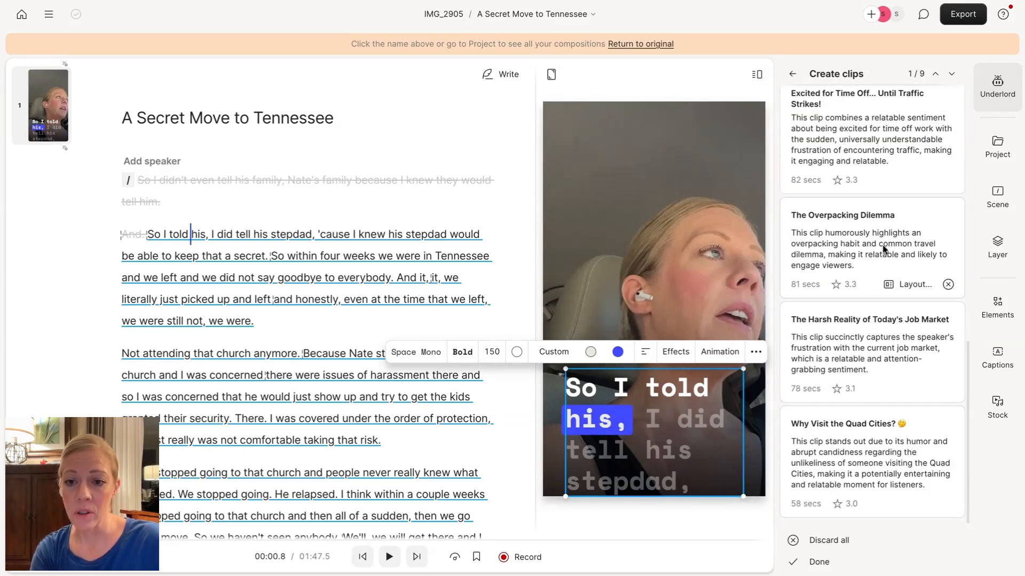
{"action": "scroll", "coordinate": [882, 252], "scroll_direction": "up", "scroll_amount": 12}
{"action": "scroll", "coordinate": [882, 252], "scroll_direction": "up", "scroll_amount": 1}
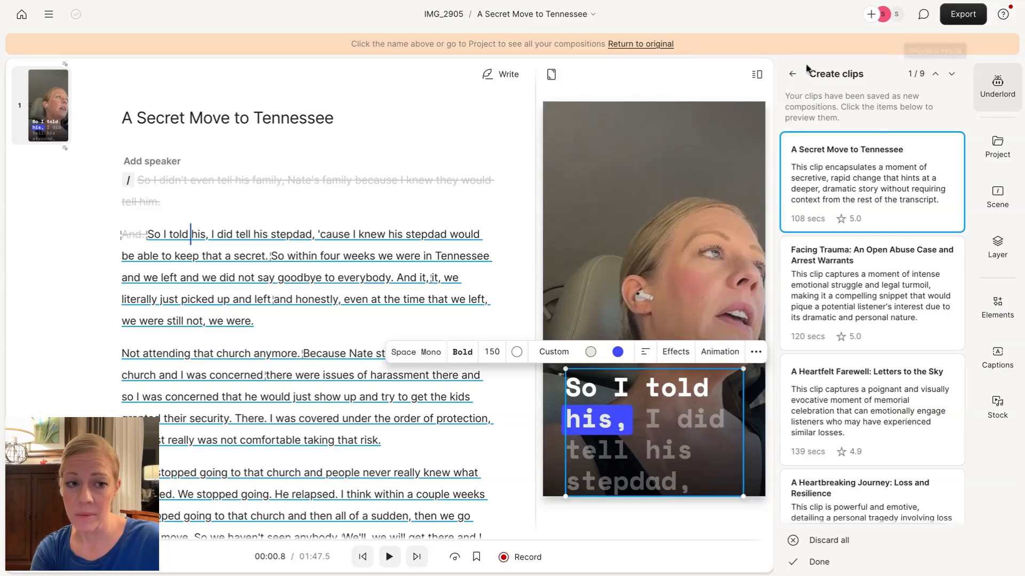
- Return to the projects list, look over the recent projects, and briefly view the IMG_2581 project
{"action": "left_click", "coordinate": [21, 14]}
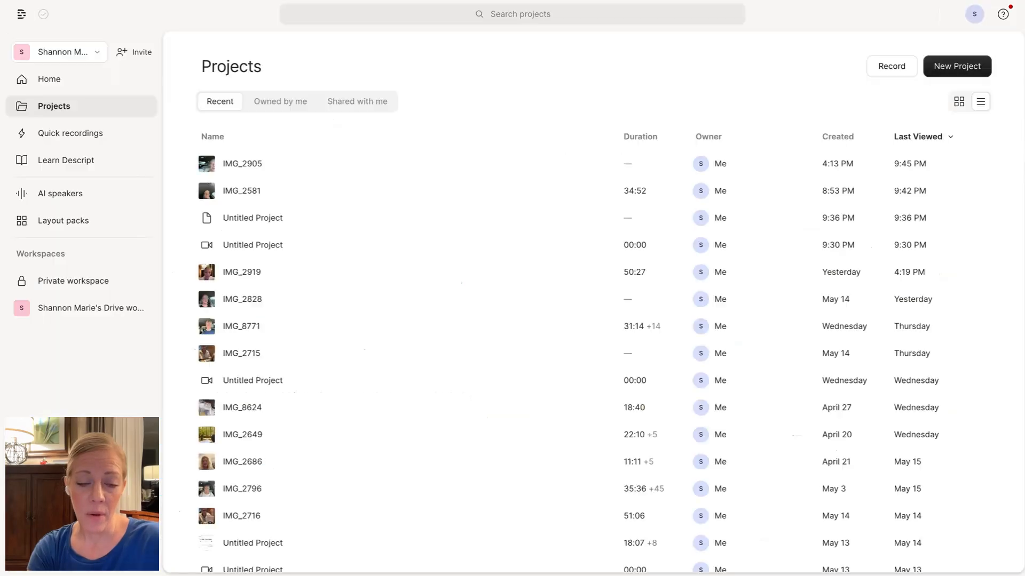
{"action": "scroll", "coordinate": [256, 319], "scroll_direction": "down", "scroll_amount": 3}
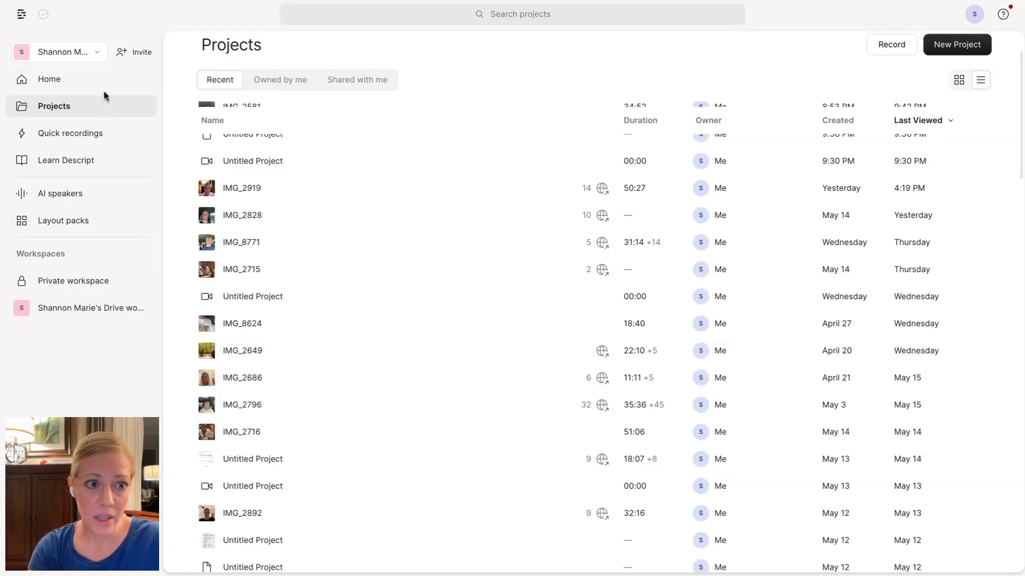
{"action": "scroll", "coordinate": [201, 176], "scroll_direction": "up", "scroll_amount": 3}
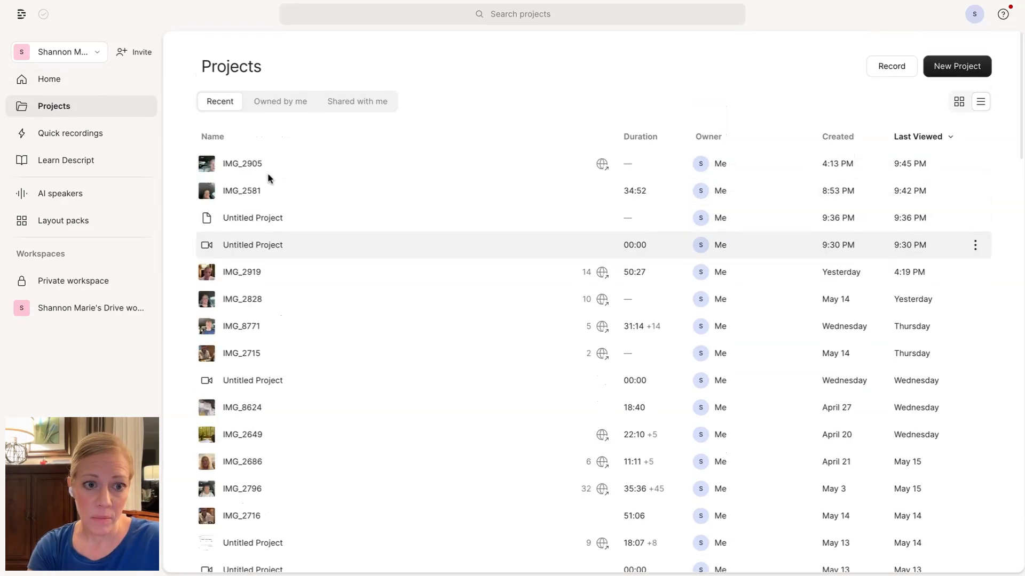
{"action": "left_click", "coordinate": [247, 204]}
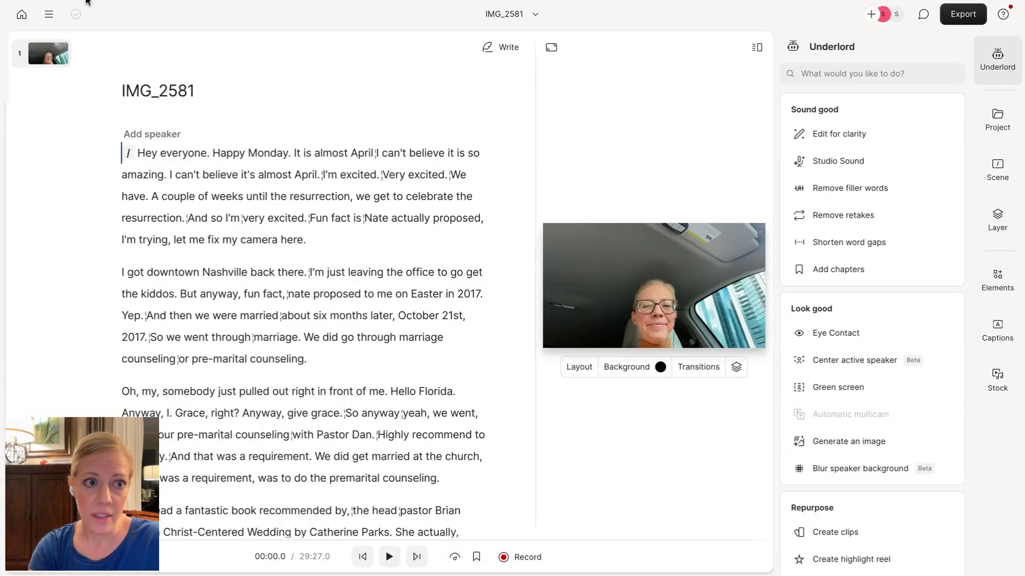
{"action": "left_click", "coordinate": [20, 13]}
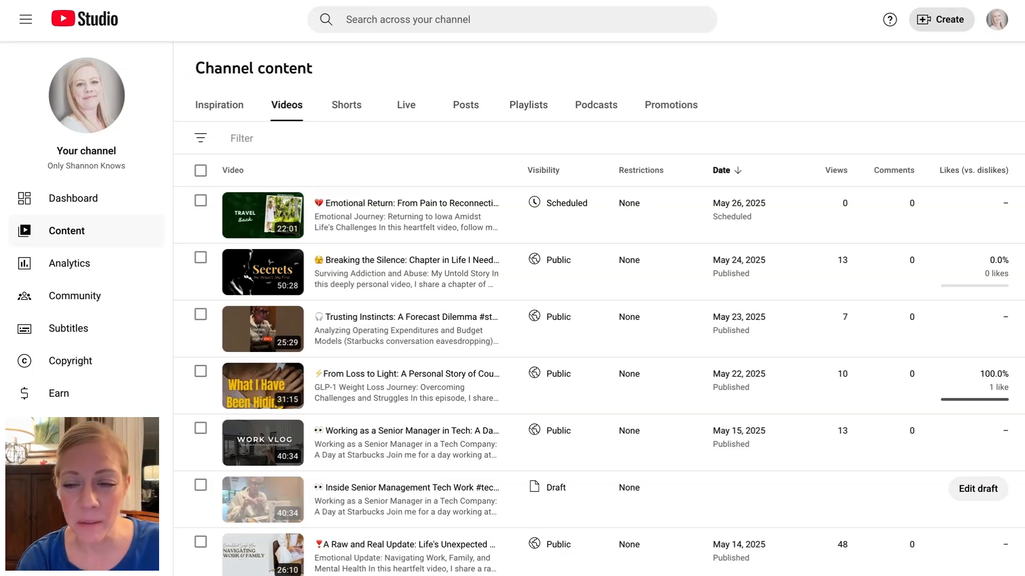
- Switch to YouTube Studio, upload the "A Clash of Worlds Living with Her Lifestyle" Short, and put a 🤯 emoji before its title
{"action": "left_click", "coordinate": [941, 20]}
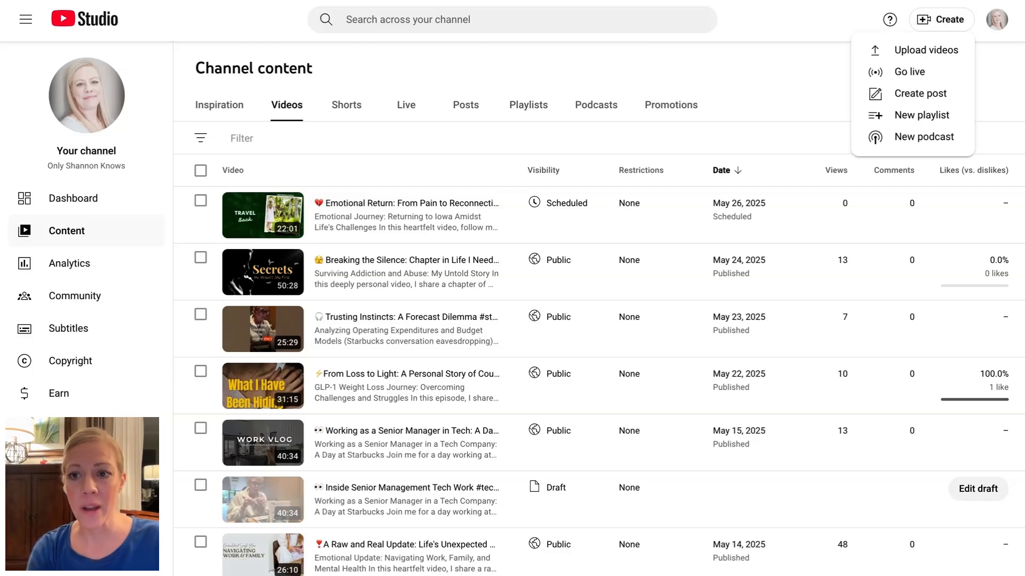
{"action": "left_click", "coordinate": [938, 55]}
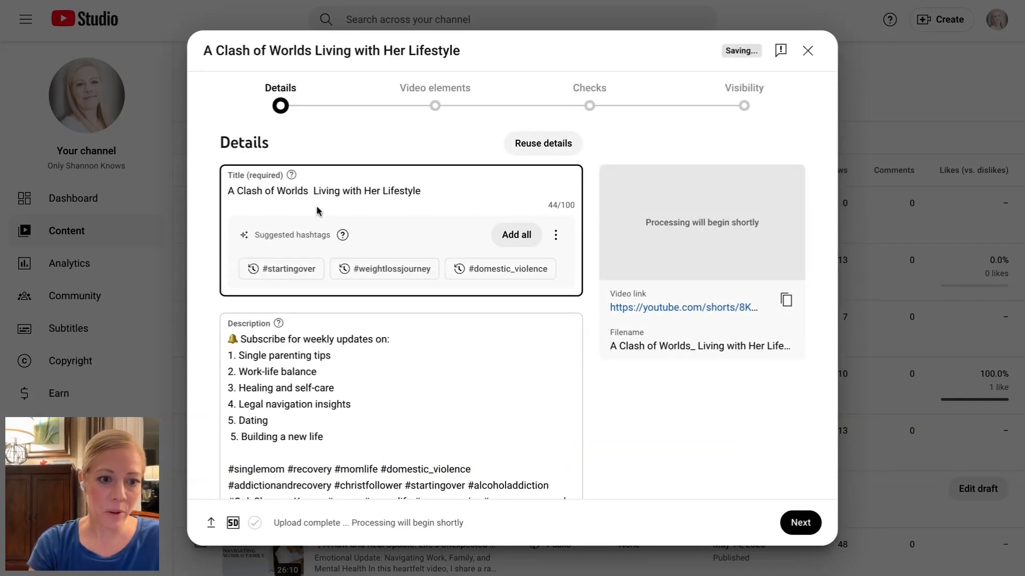
{"action": "type", "text": "🤯"}
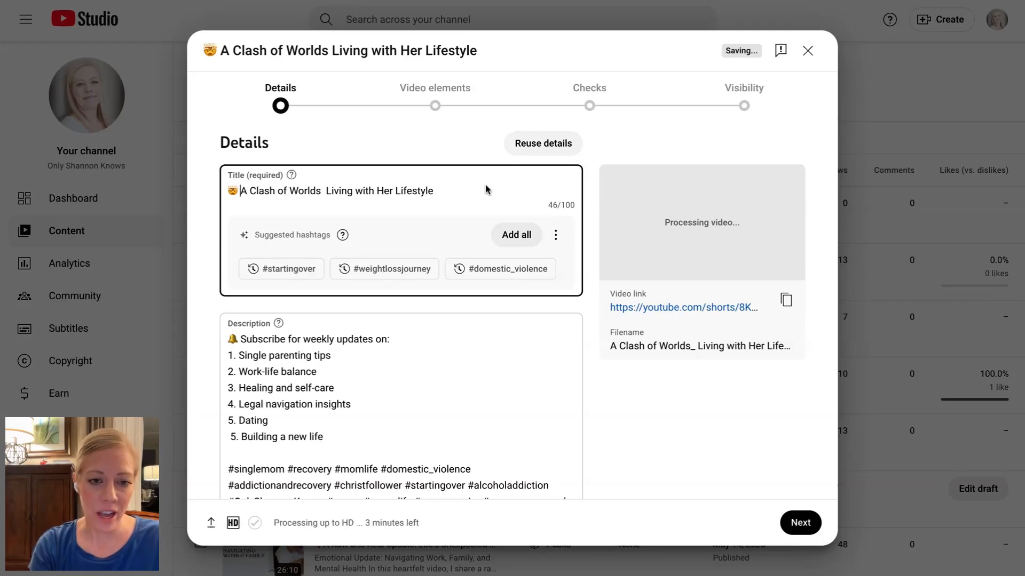
- Review the Short's prefilled description and add the Short to the "Small Talk" playlist
{"action": "scroll", "coordinate": [408, 404], "scroll_direction": "down", "scroll_amount": 3}
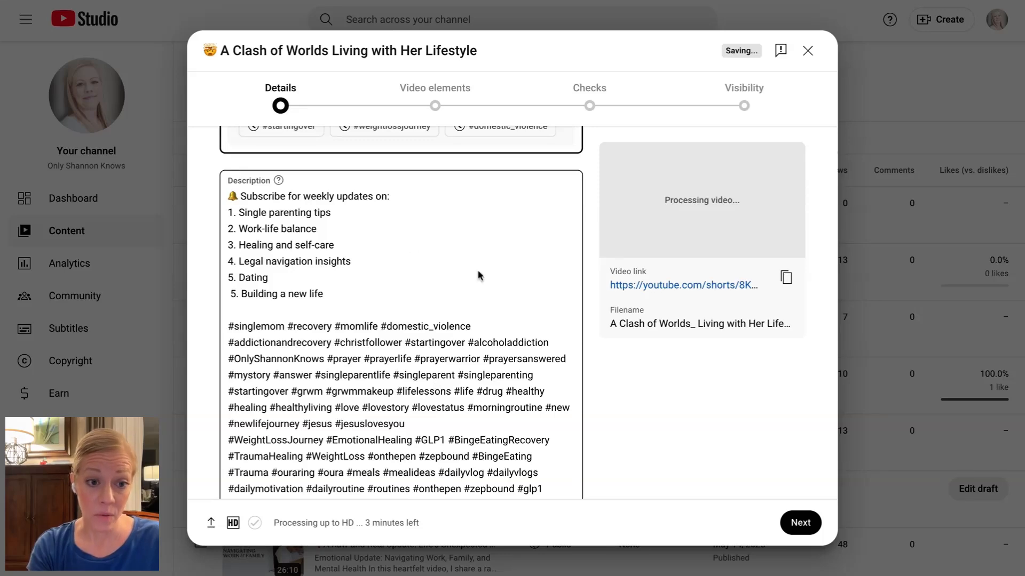
{"action": "scroll", "coordinate": [513, 334], "scroll_direction": "down", "scroll_amount": 1}
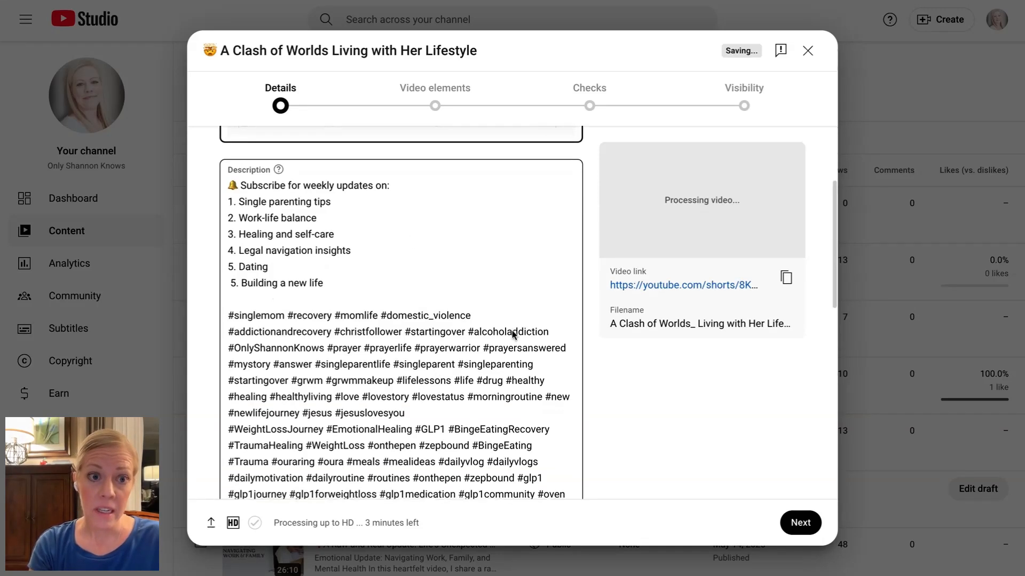
{"action": "scroll", "coordinate": [515, 330], "scroll_direction": "up", "scroll_amount": 3}
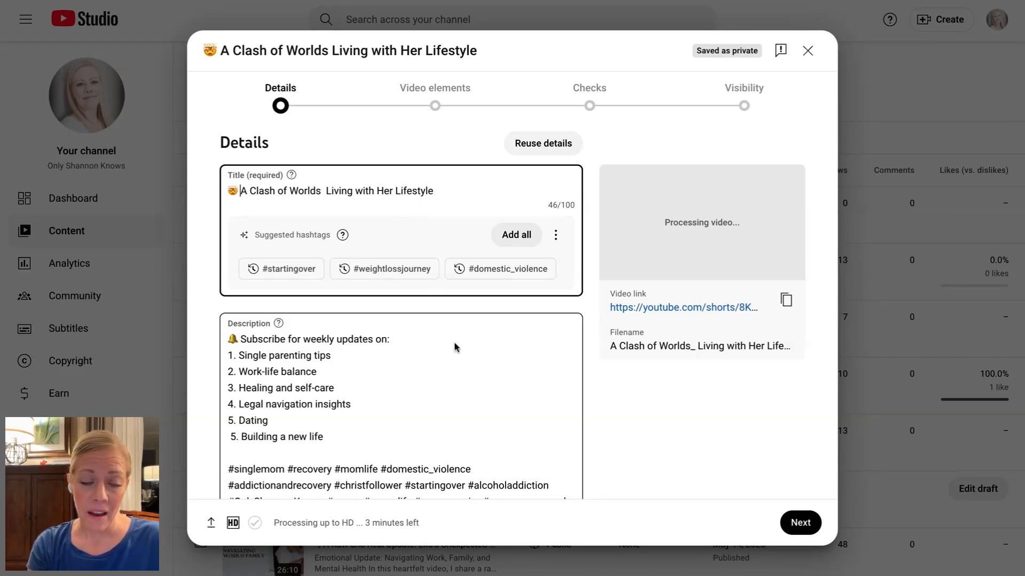
{"action": "left_click", "coordinate": [451, 399]}
{"action": "scroll", "coordinate": [451, 400], "scroll_direction": "down", "scroll_amount": 5}
{"action": "scroll", "coordinate": [452, 401], "scroll_direction": "down", "scroll_amount": 7}
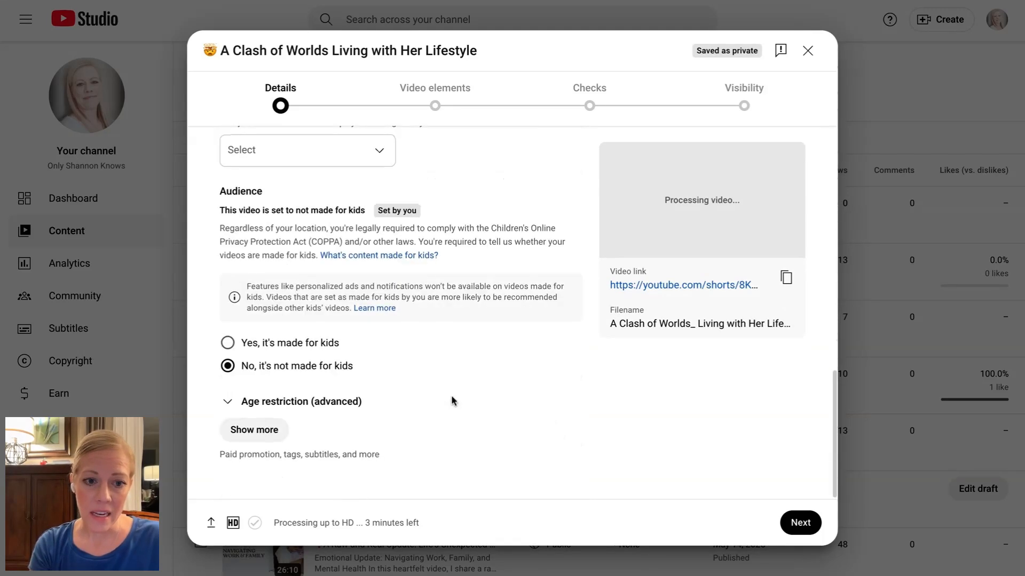
{"action": "scroll", "coordinate": [452, 400], "scroll_direction": "up", "scroll_amount": 4}
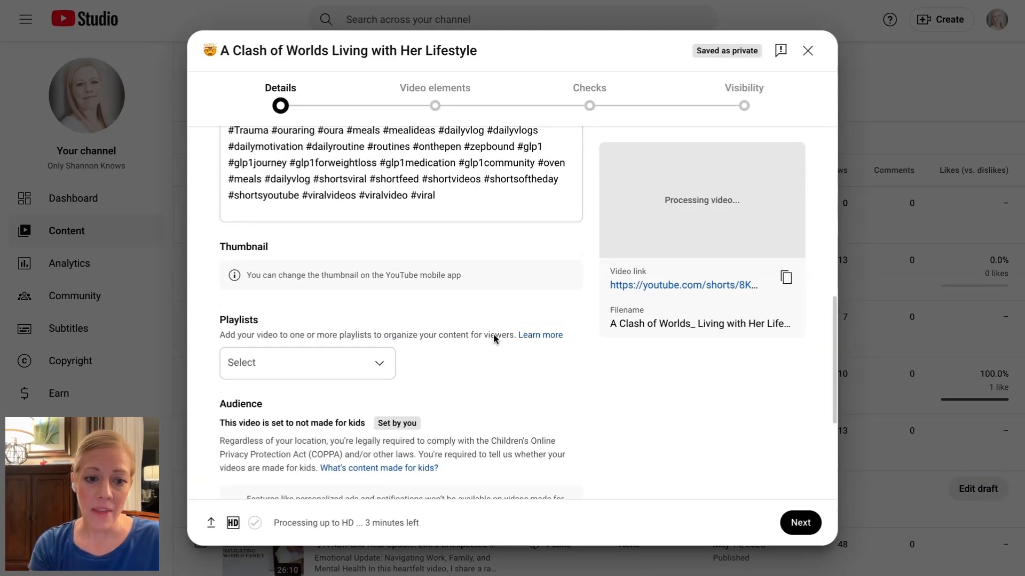
{"action": "left_click", "coordinate": [387, 361]}
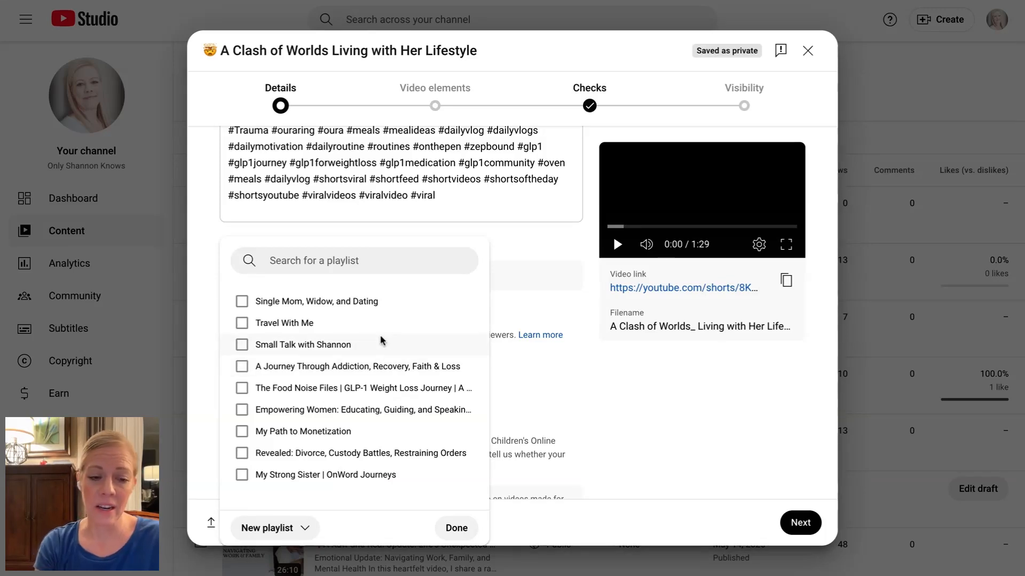
{"action": "left_click", "coordinate": [339, 347]}
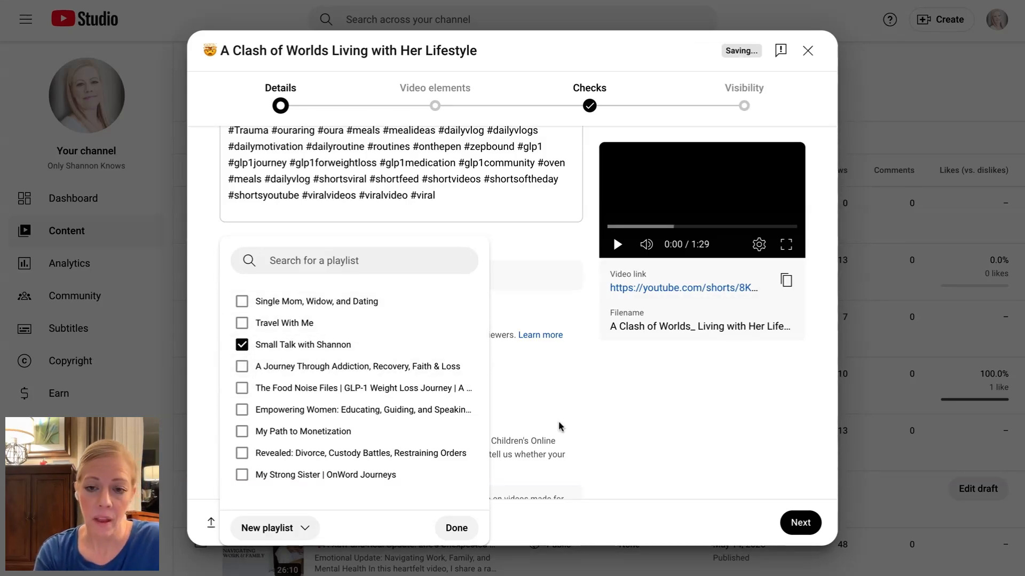
{"action": "left_click", "coordinate": [464, 528]}
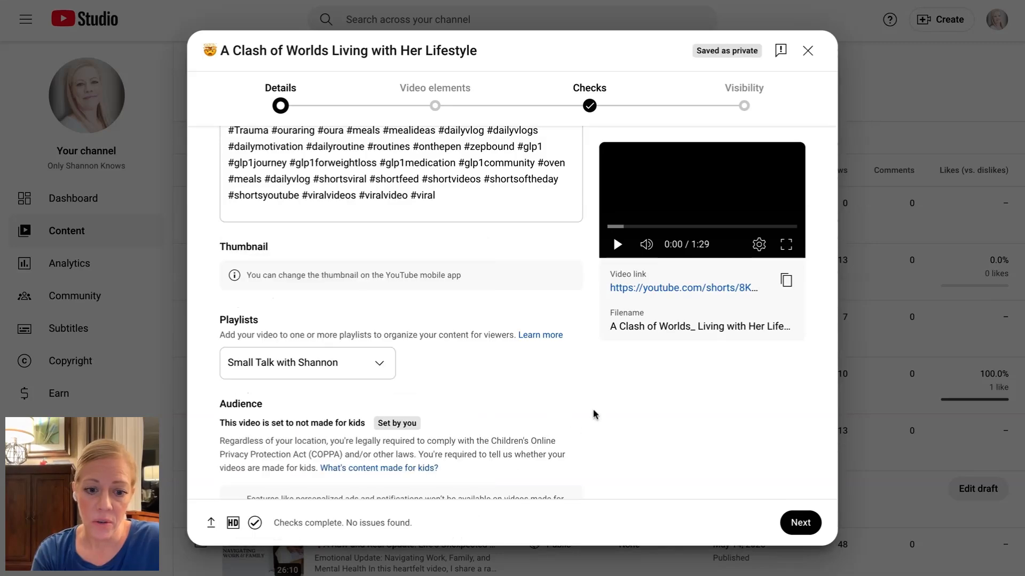
- Expand the Short's additional detail settings and check its tags
{"action": "scroll", "coordinate": [606, 403], "scroll_direction": "down", "scroll_amount": 4}
{"action": "left_click", "coordinate": [255, 430]}
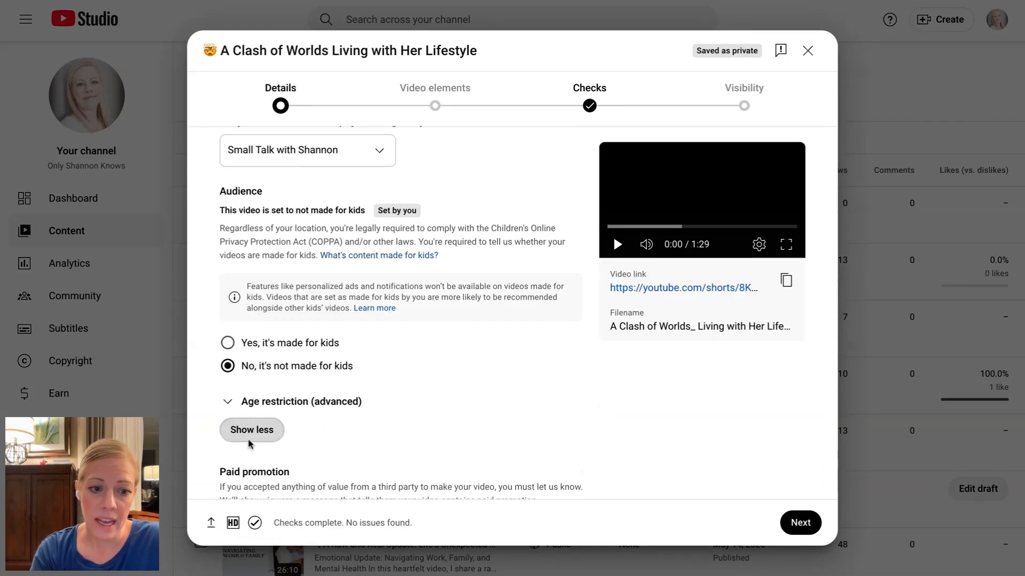
{"action": "scroll", "coordinate": [354, 275], "scroll_direction": "down", "scroll_amount": 8}
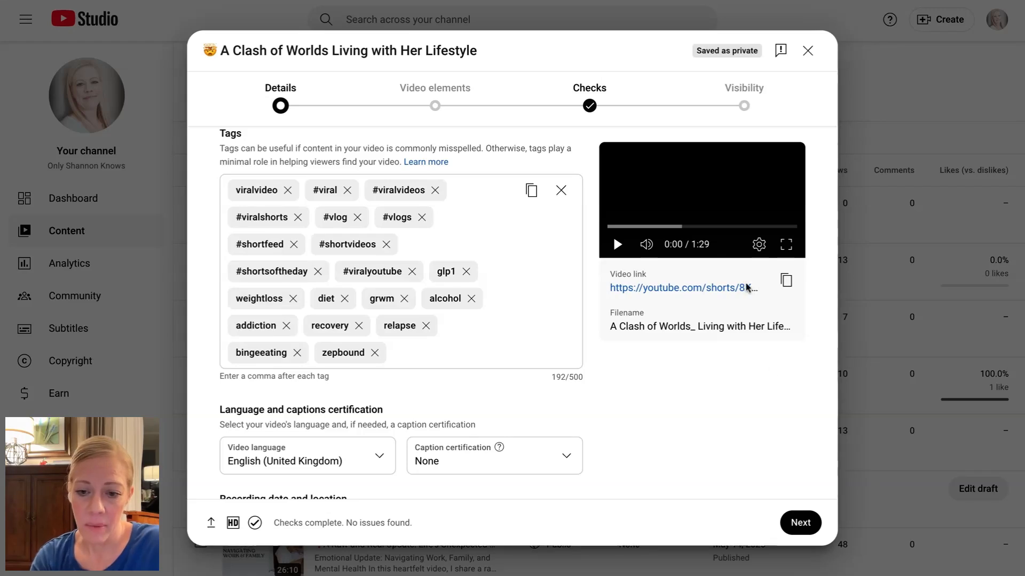
- Link the "Breaking the Silence" video to the Short as its related video
{"action": "left_click", "coordinate": [800, 523]}
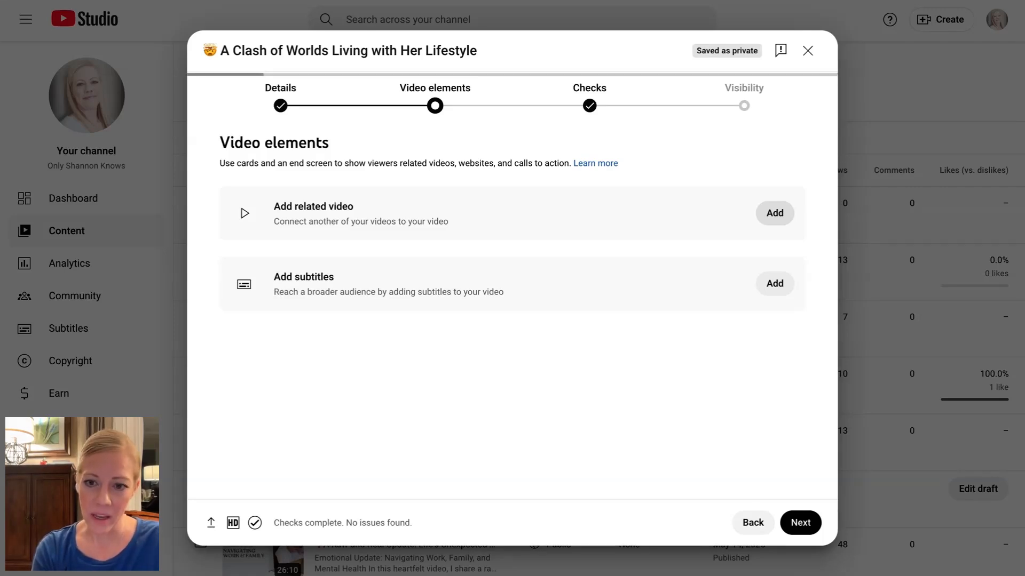
{"action": "left_click", "coordinate": [779, 222]}
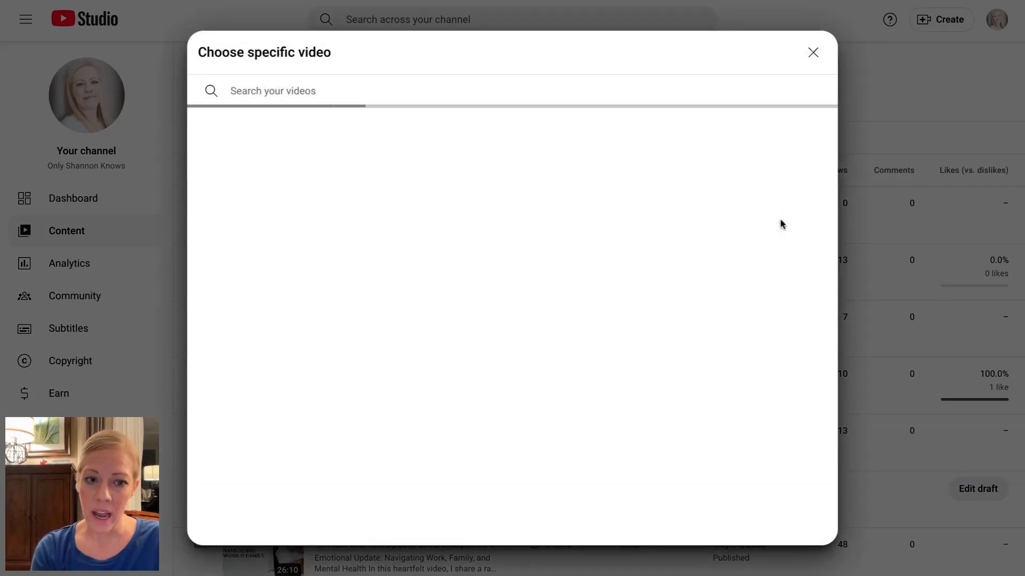
{"action": "left_click", "coordinate": [720, 170]}
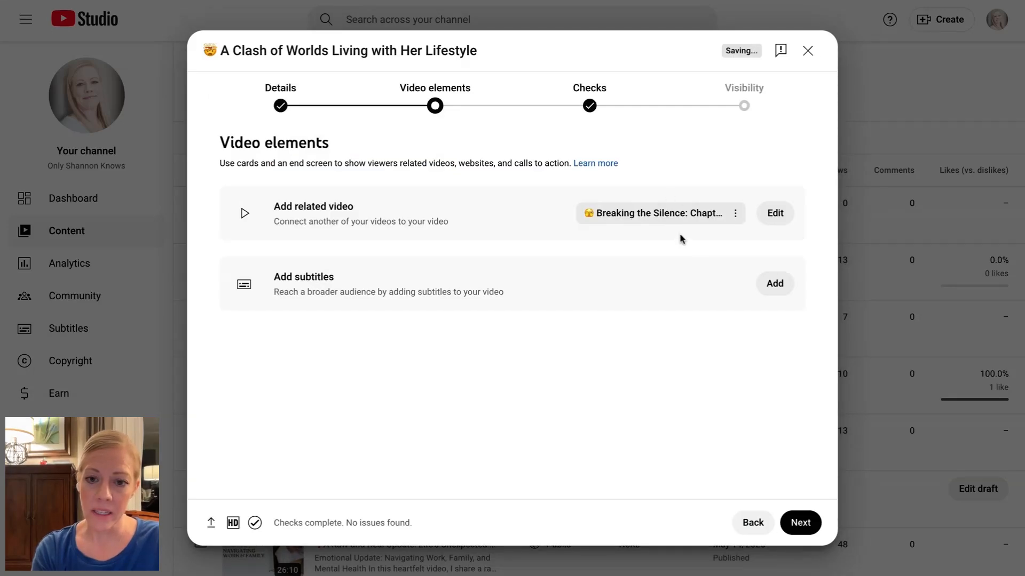
- Schedule the Short to go public on May 26, 2025 at 9:15 AM and dismiss the confirmation
{"action": "left_click", "coordinate": [801, 523]}
{"action": "left_click", "coordinate": [801, 523]}
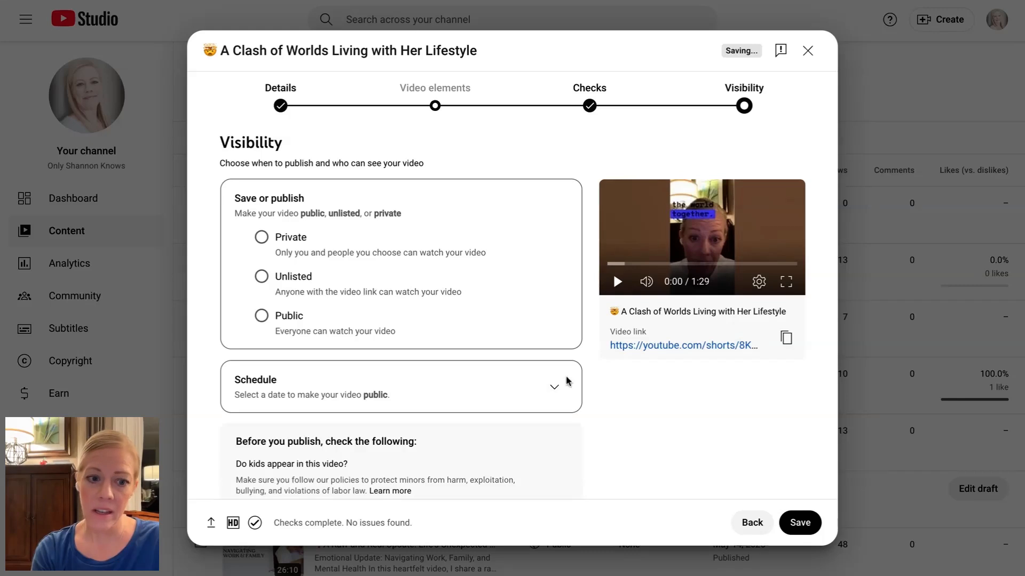
{"action": "left_click", "coordinate": [566, 398]}
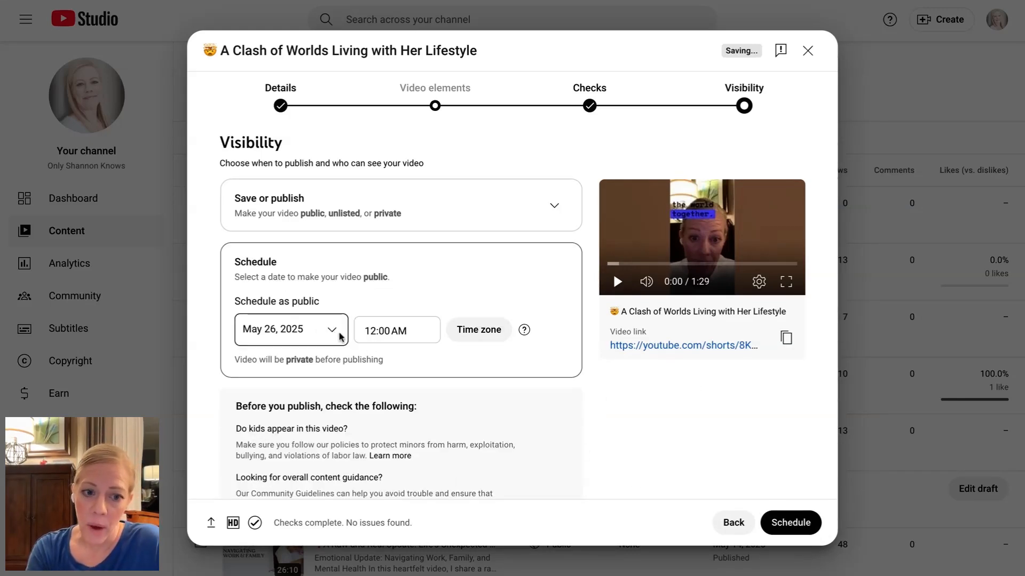
{"action": "left_click", "coordinate": [384, 334]}
{"action": "scroll", "coordinate": [401, 421], "scroll_direction": "down", "scroll_amount": 10}
{"action": "scroll", "coordinate": [401, 422], "scroll_direction": "down", "scroll_amount": 2}
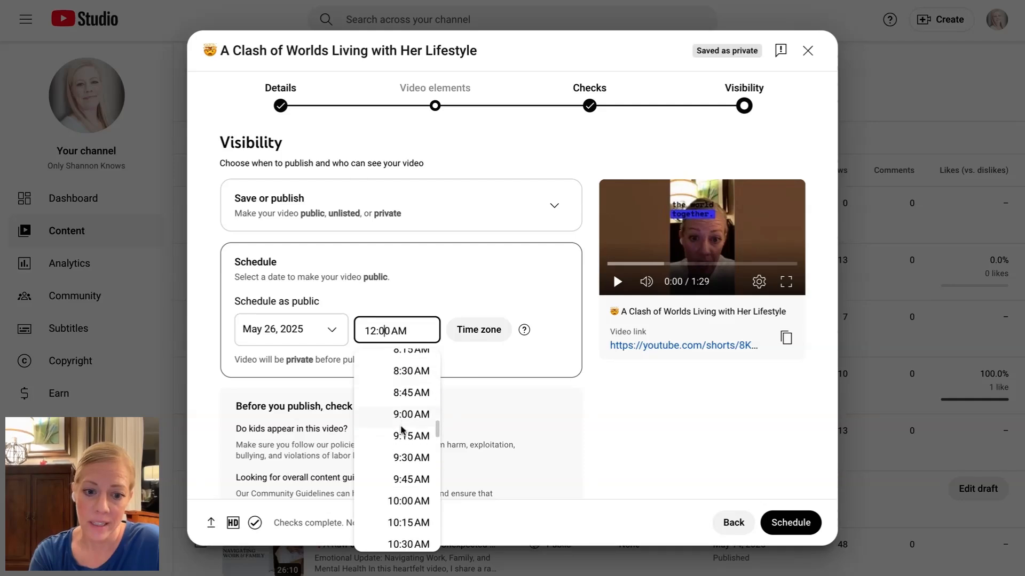
{"action": "left_click", "coordinate": [403, 436]}
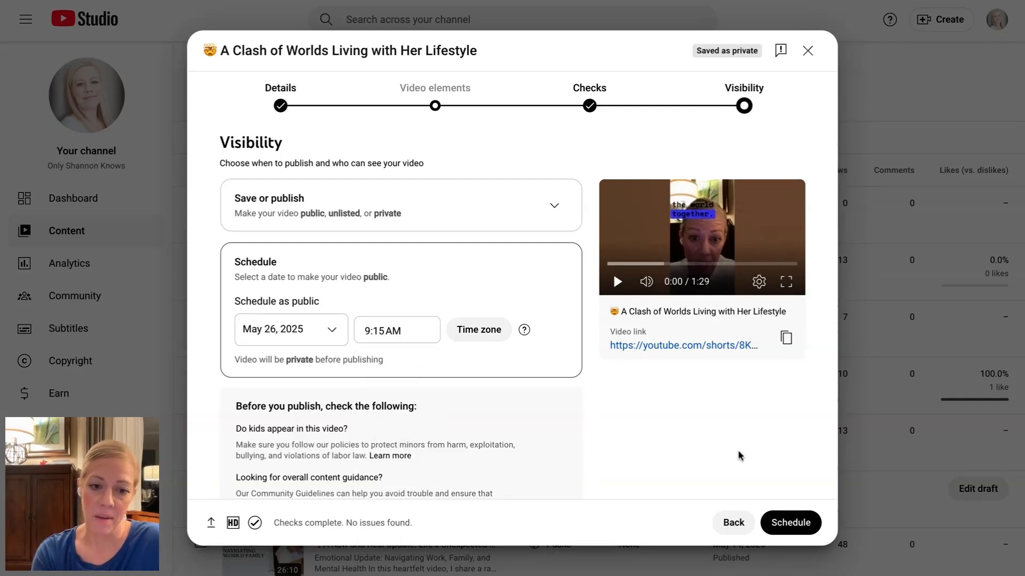
{"action": "left_click", "coordinate": [793, 525]}
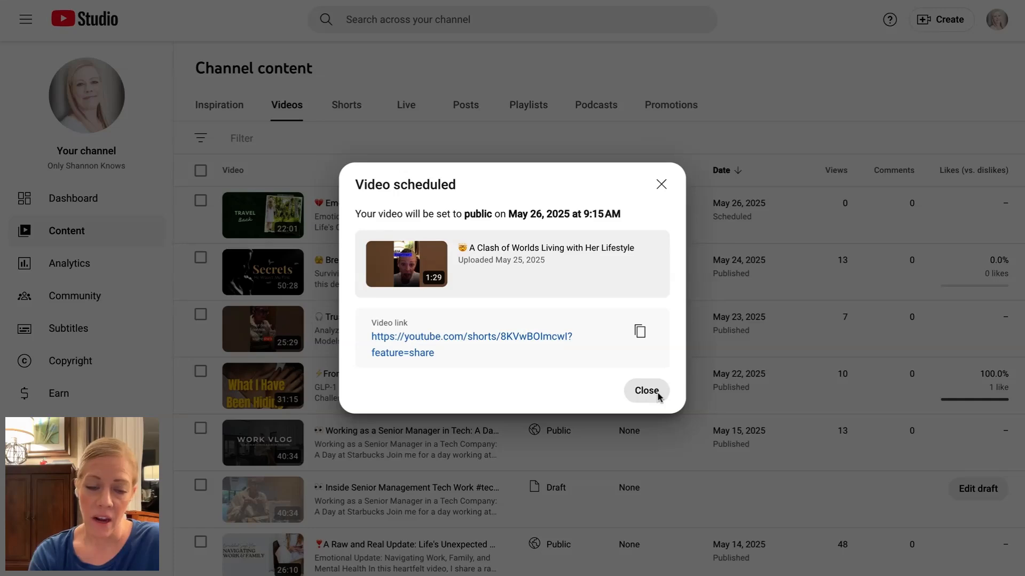
{"action": "left_click", "coordinate": [646, 391]}
- Look through the channel's scheduled and published Shorts, briefly viewing the analytics of "Living in Chaos with an Addict"
{"action": "left_click", "coordinate": [348, 106]}
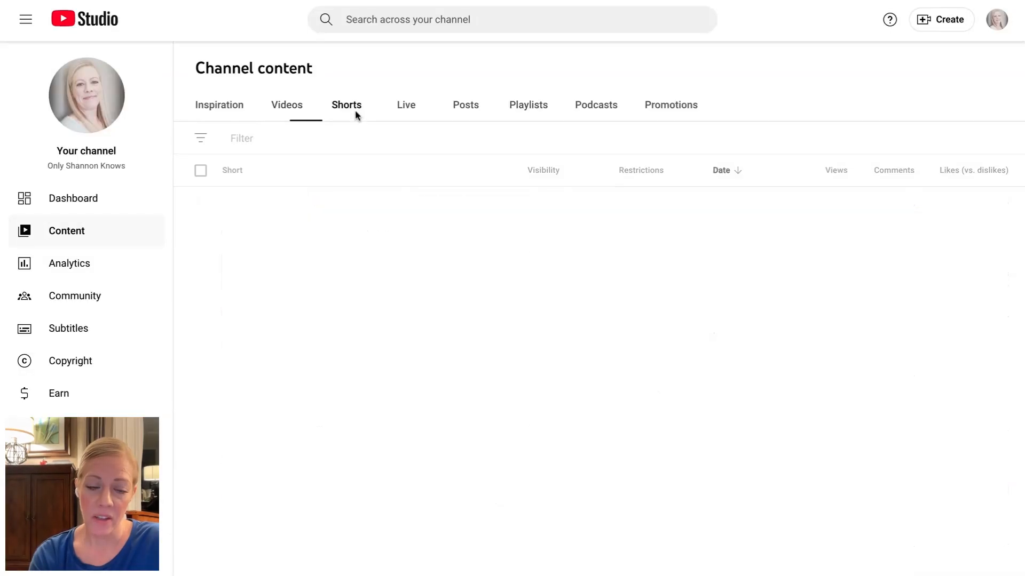
{"action": "mouse_move", "coordinate": [443, 273]}
{"action": "mouse_move", "coordinate": [485, 340]}
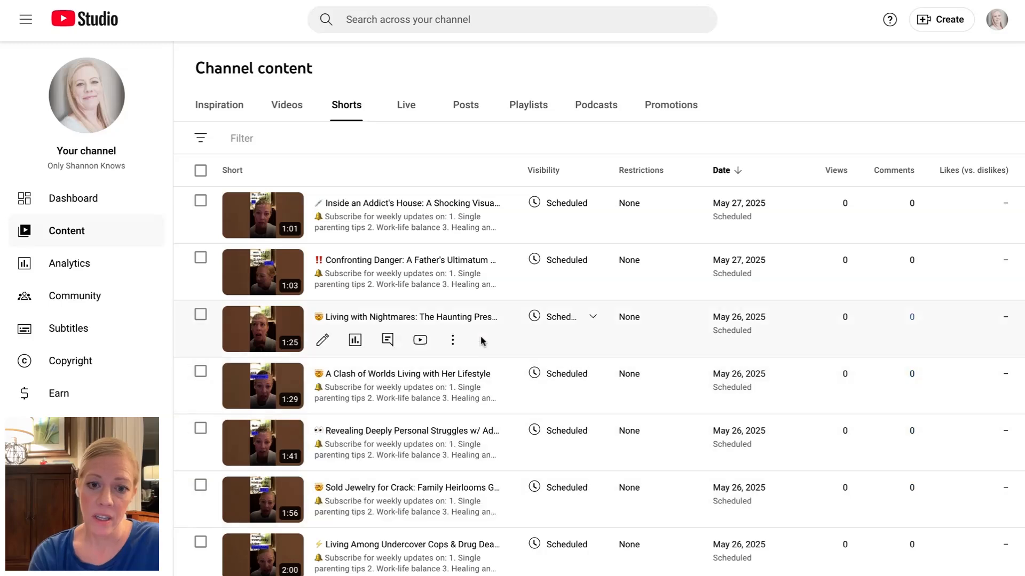
{"action": "scroll", "coordinate": [499, 462], "scroll_direction": "down", "scroll_amount": 6}
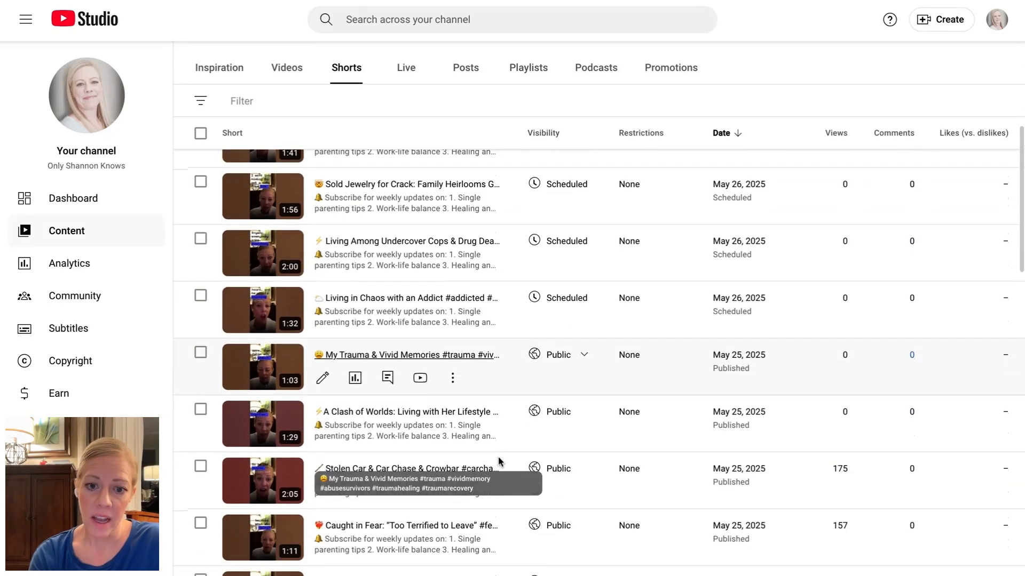
{"action": "mouse_move", "coordinate": [361, 299]}
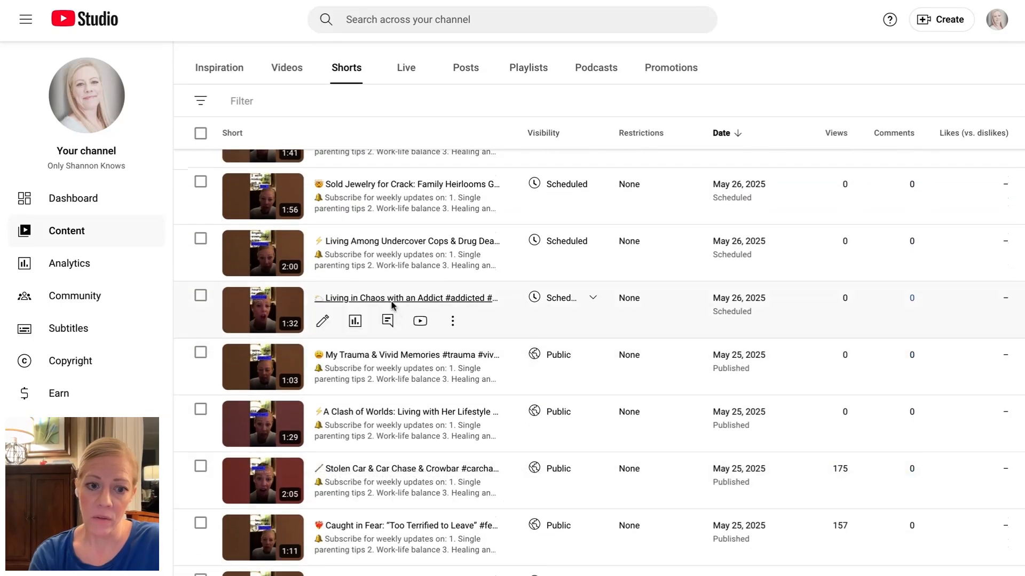
{"action": "left_click", "coordinate": [355, 321]}
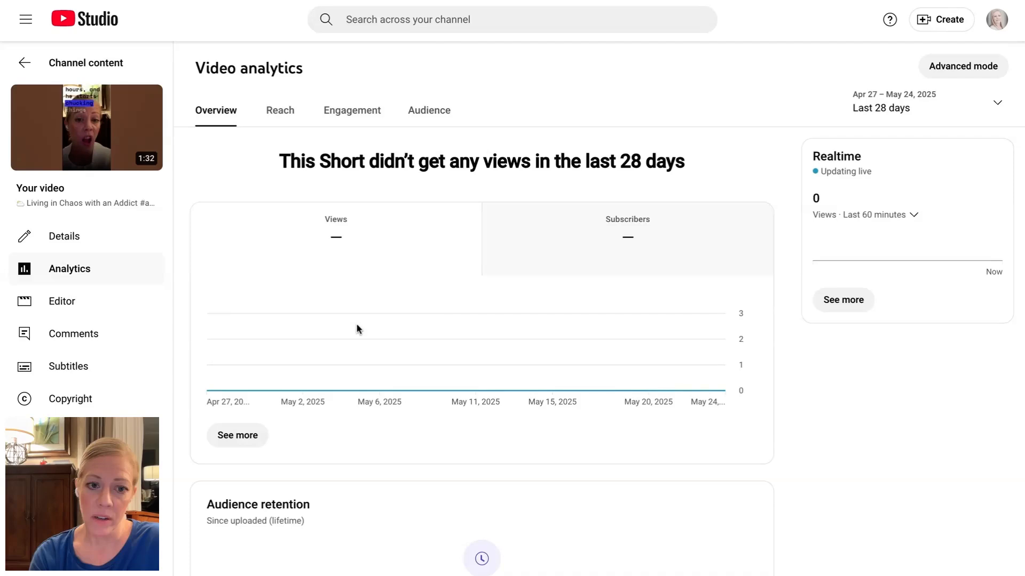
{"action": "left_click", "coordinate": [27, 63]}
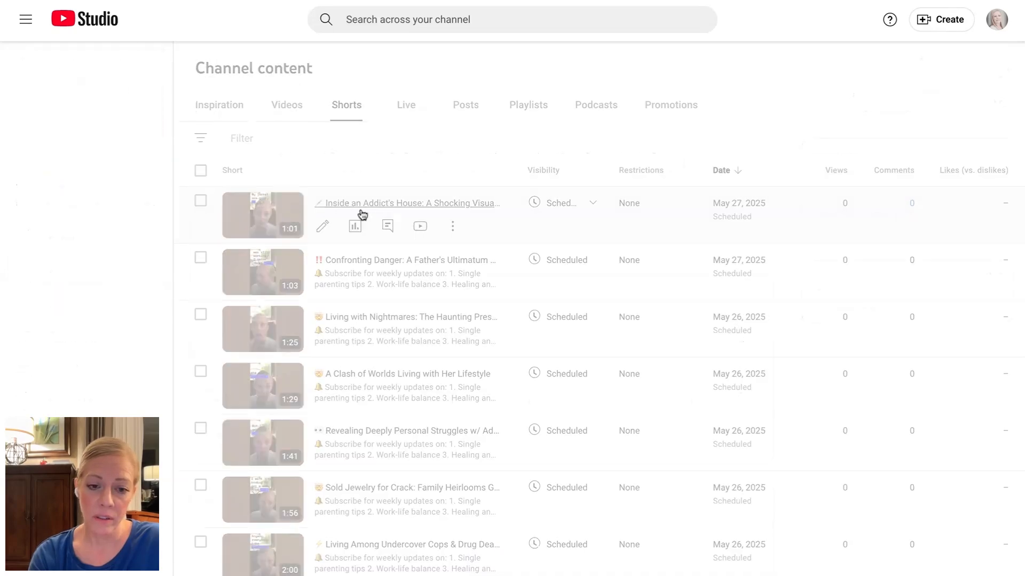
- Review the details and publishing schedule of the "Living with Nightmares" Short, and return to the Shorts list
{"action": "left_click", "coordinate": [322, 340]}
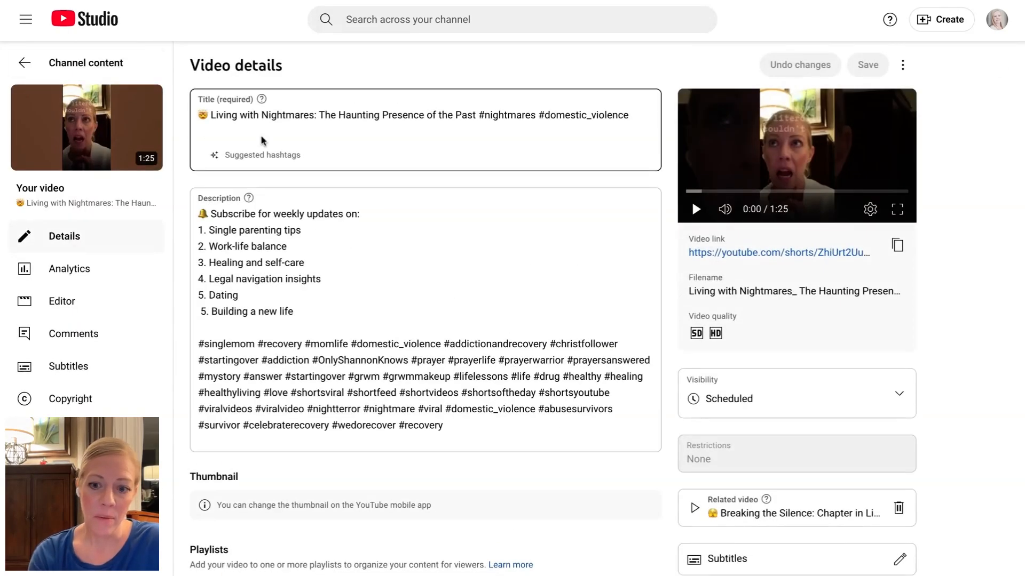
{"action": "scroll", "coordinate": [603, 320], "scroll_direction": "down", "scroll_amount": 6}
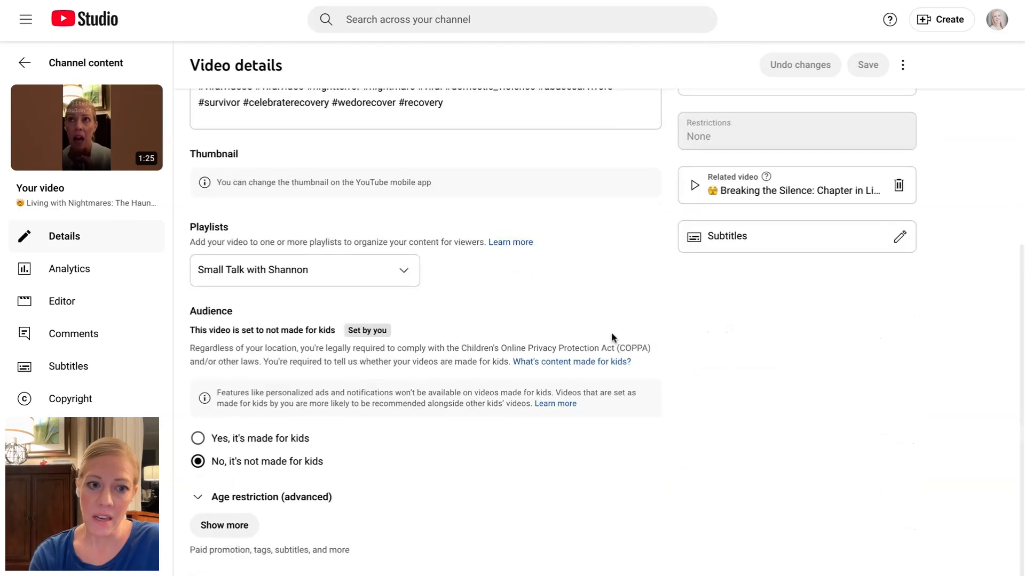
{"action": "scroll", "coordinate": [619, 337], "scroll_direction": "up", "scroll_amount": 6}
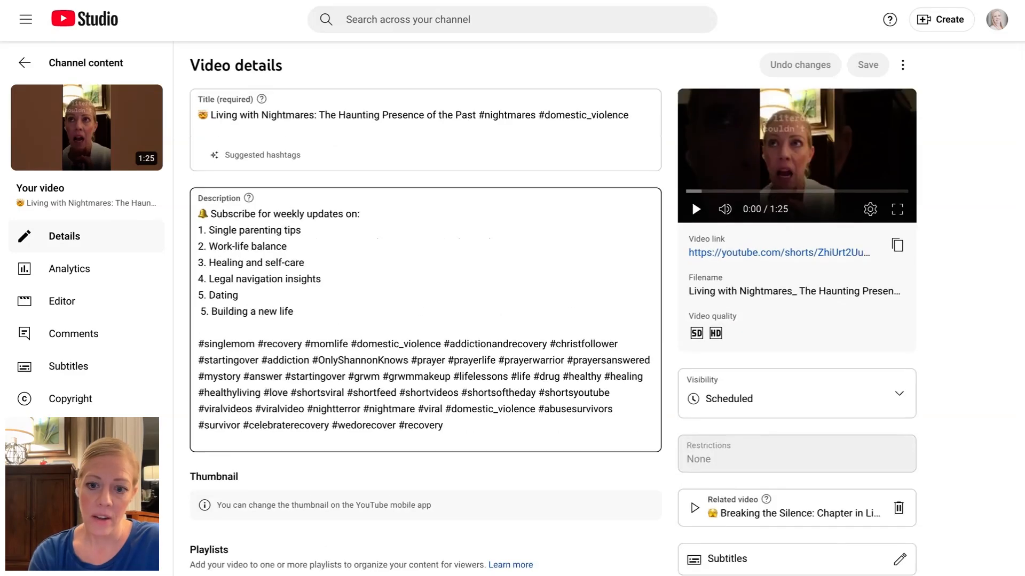
{"action": "left_click", "coordinate": [899, 393]}
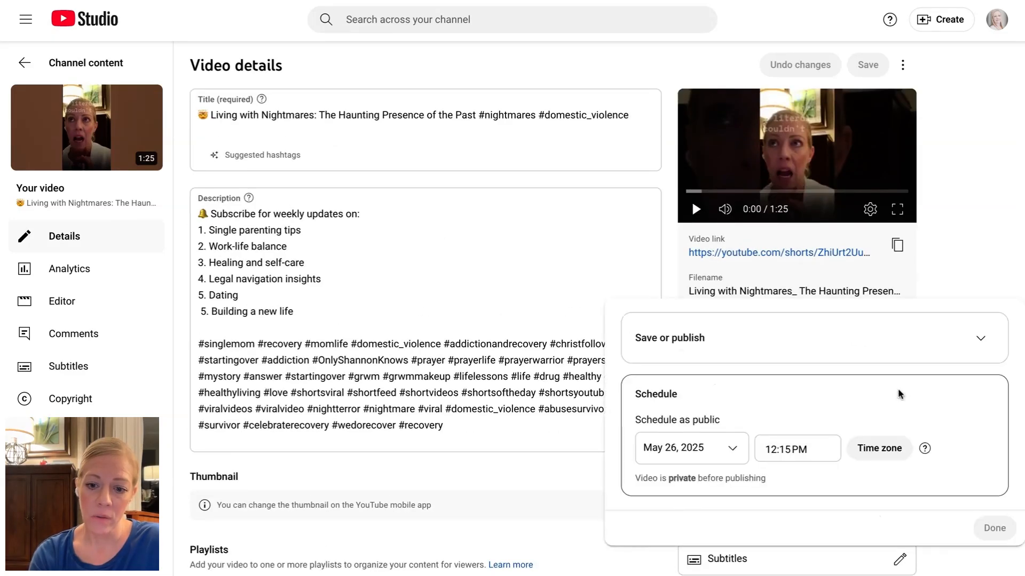
{"action": "left_click", "coordinate": [972, 265]}
{"action": "left_click", "coordinate": [24, 2]}
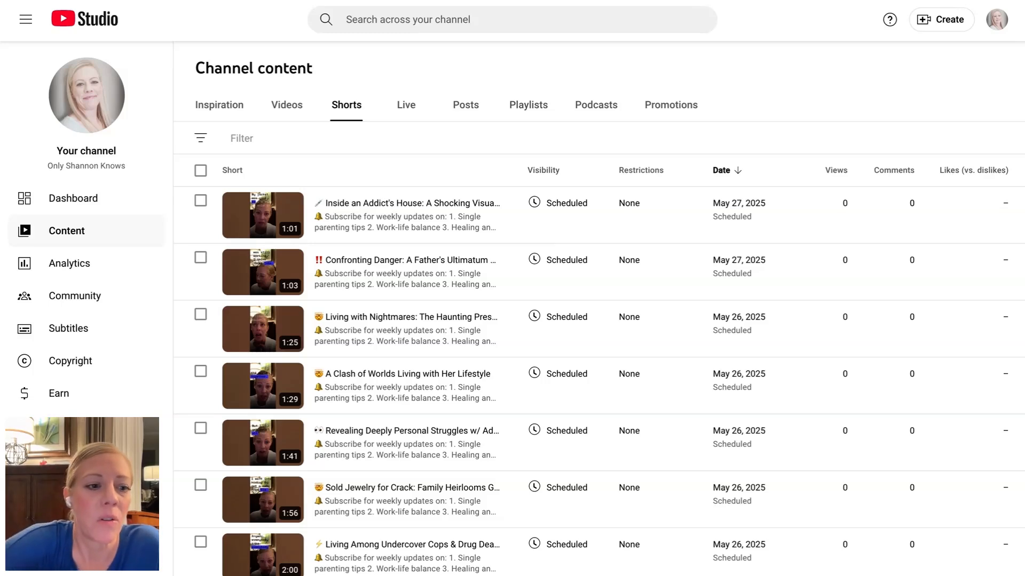
- Examine the channel's monetization eligibility requirements and progress on the Earn page
{"action": "left_click", "coordinate": [68, 400]}
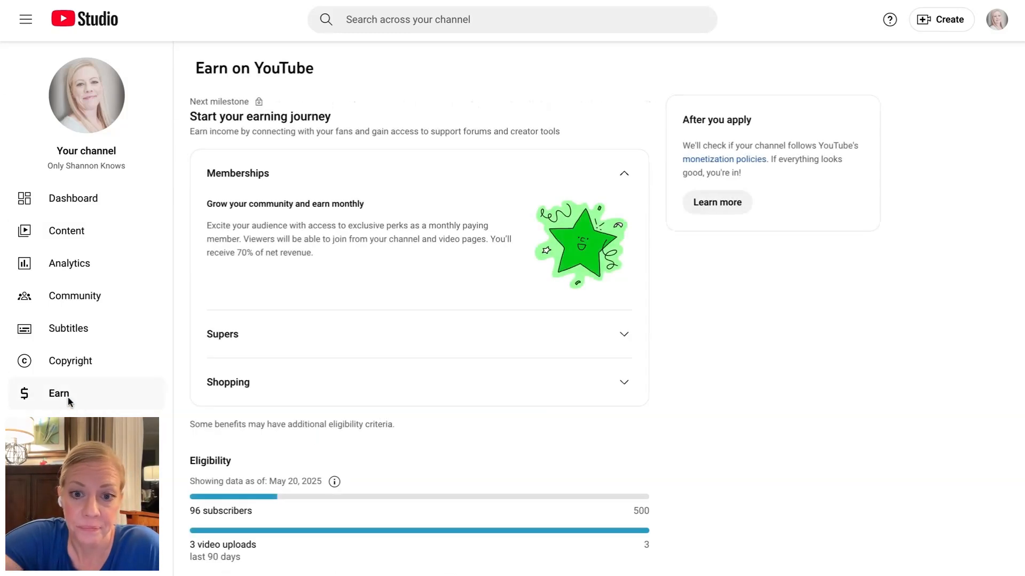
{"action": "scroll", "coordinate": [357, 289], "scroll_direction": "down", "scroll_amount": 3}
{"action": "scroll", "coordinate": [358, 289], "scroll_direction": "down", "scroll_amount": 3}
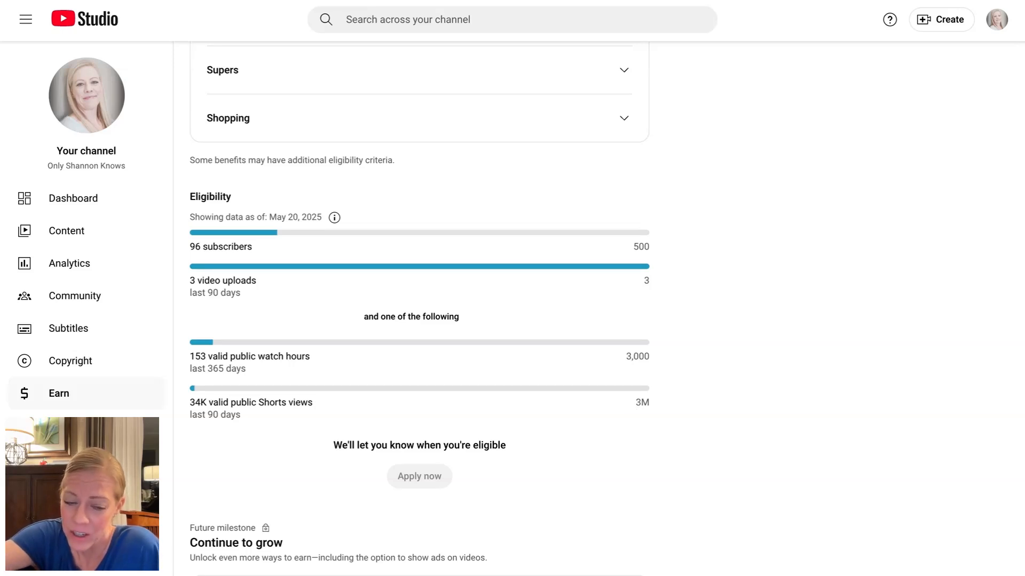
{"action": "scroll", "coordinate": [419, 310], "scroll_direction": "down", "scroll_amount": 3}
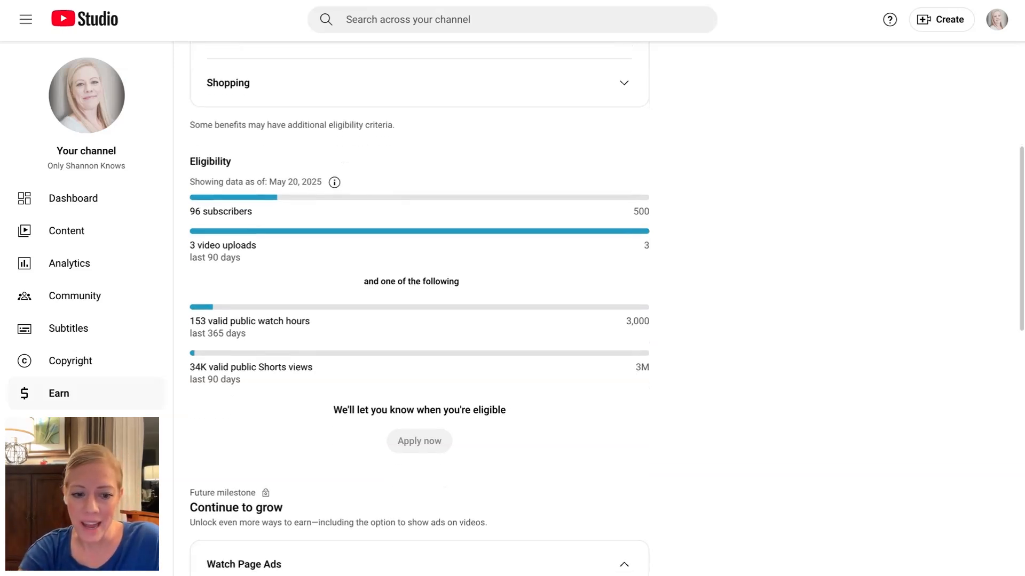
- Switch to Canva and look over the recent designs and design types on the home page
{"action": "scroll", "coordinate": [418, 309], "scroll_direction": "up", "scroll_amount": 8}
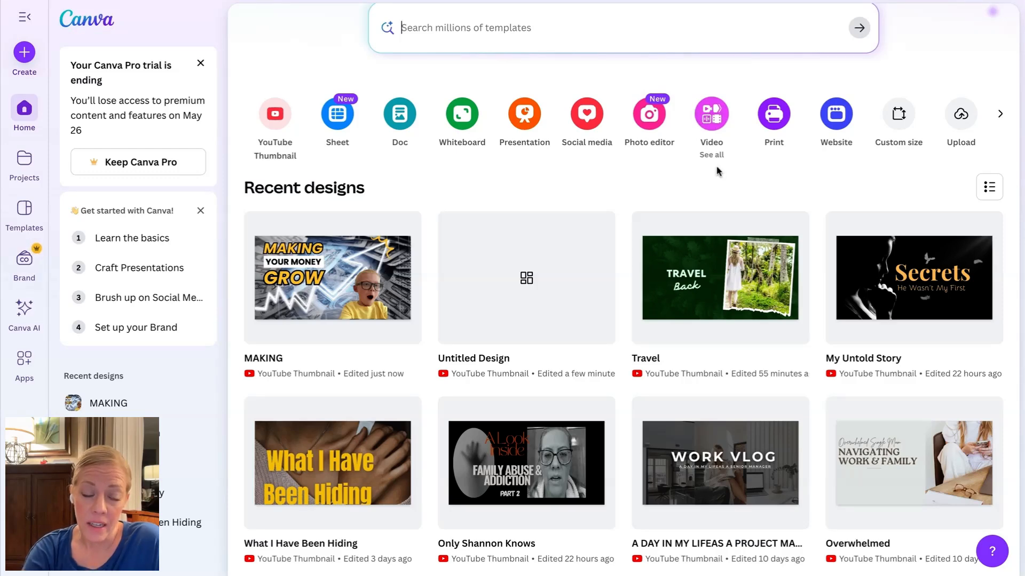
{"action": "scroll", "coordinate": [718, 171], "scroll_direction": "up", "scroll_amount": 3}
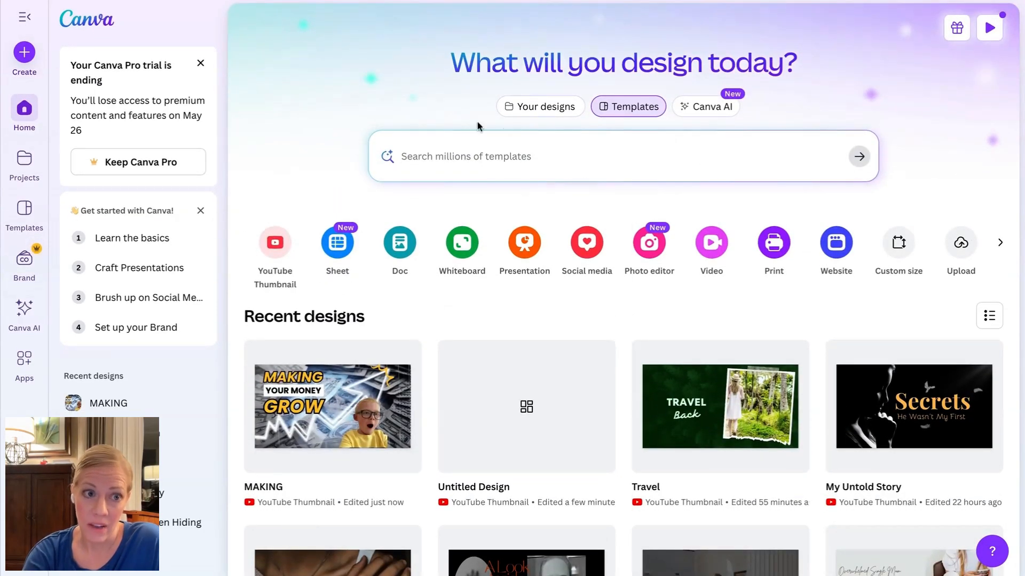